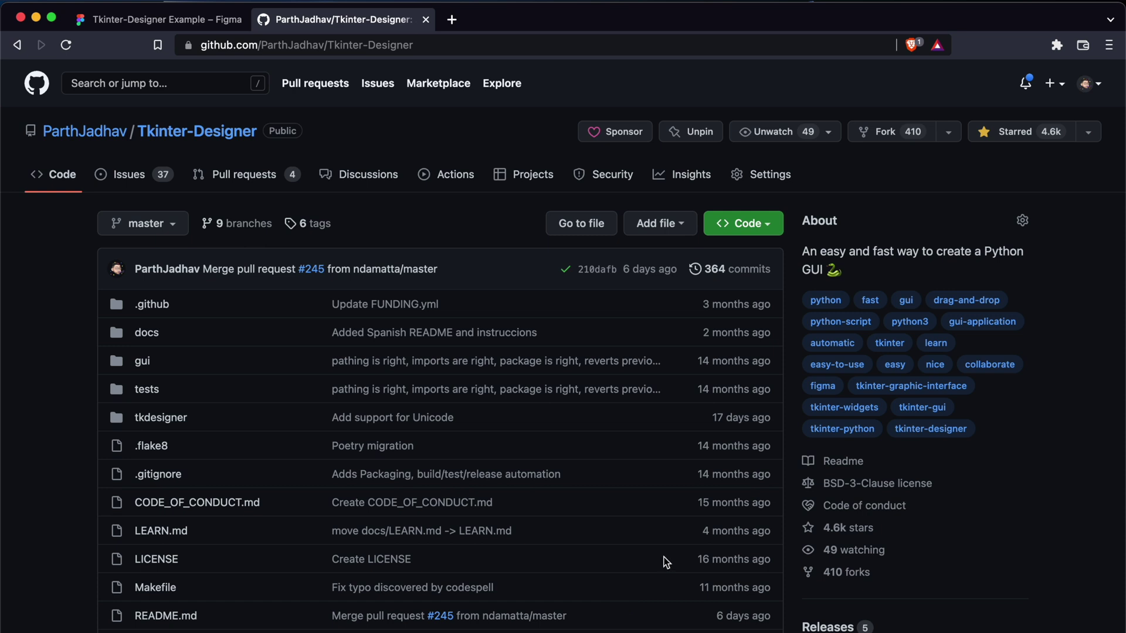
Step: Copy the Tkinter-Designer repository's HTTPS clone URL from the Code menu
click(757, 229)
click(751, 361)
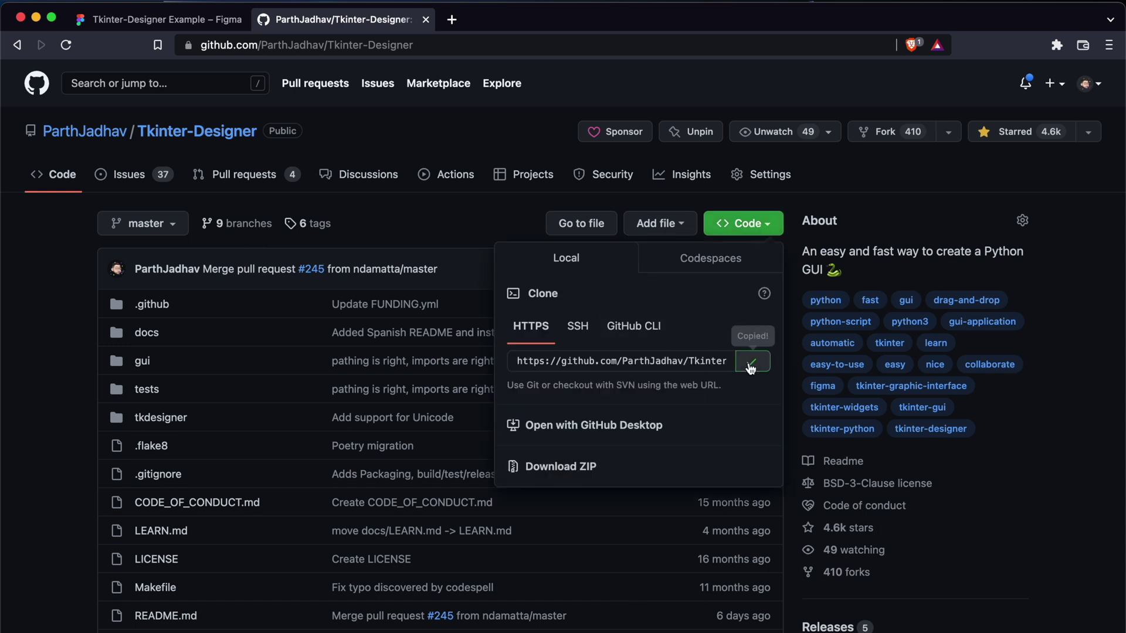
Step: Run git clone with the pasted Tkinter-Designer URL in iTerm
key(alt+space)
text(git clone)
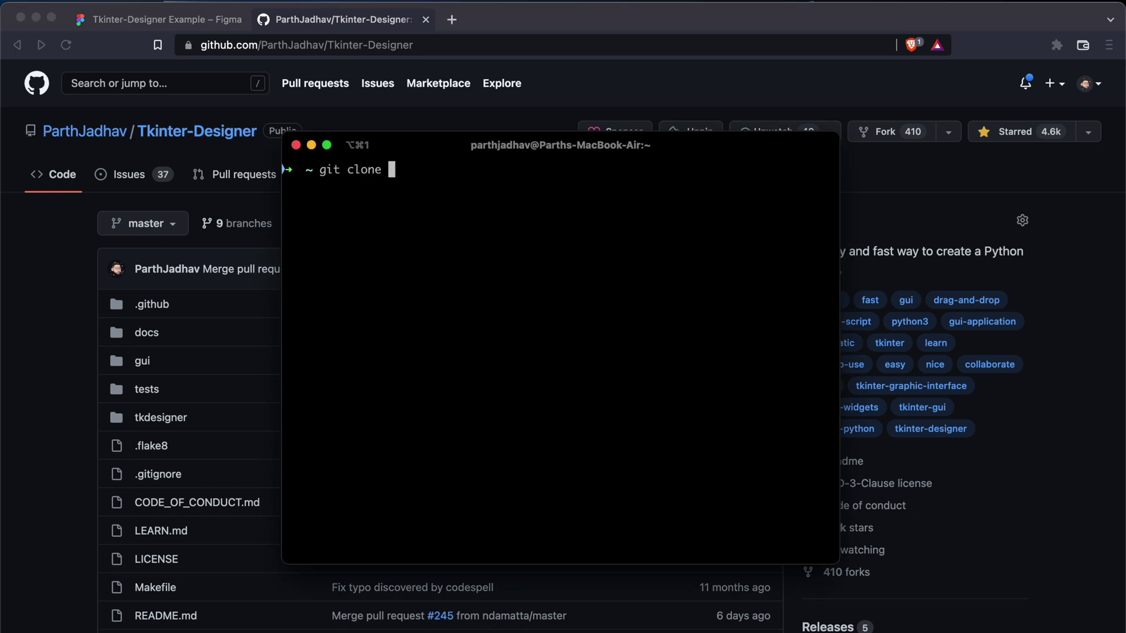
key(super+v)
key(Return)
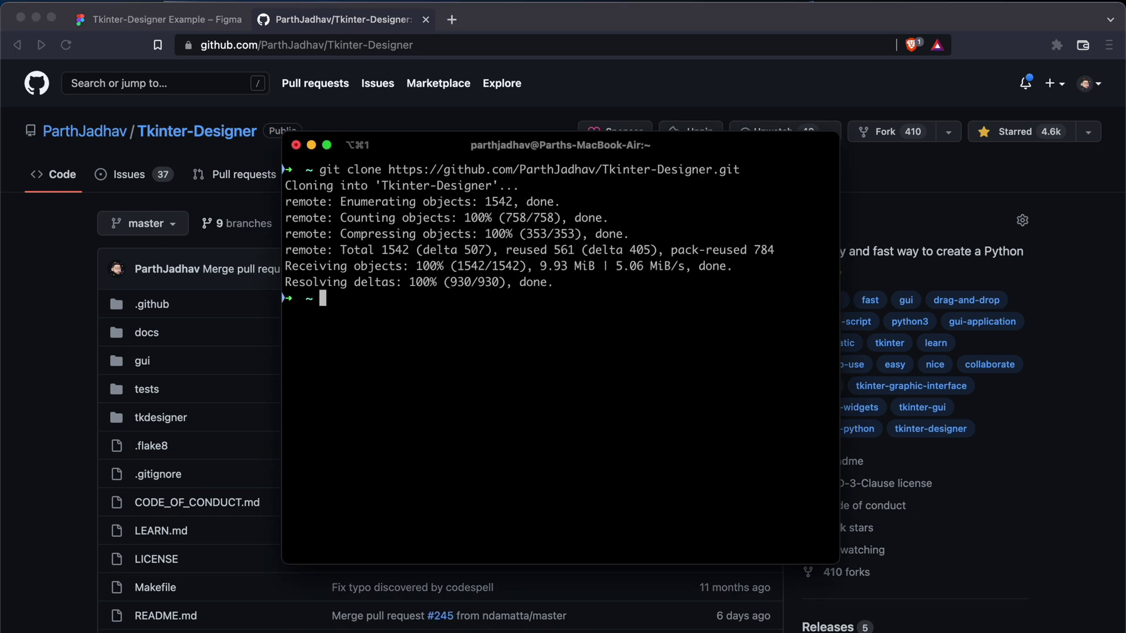
Step: Change into the Tkinter-Designer folder, clear the screen, and hide the terminal
text(cd Tkinter)
key(Tab)
key(Return)
text(clear)
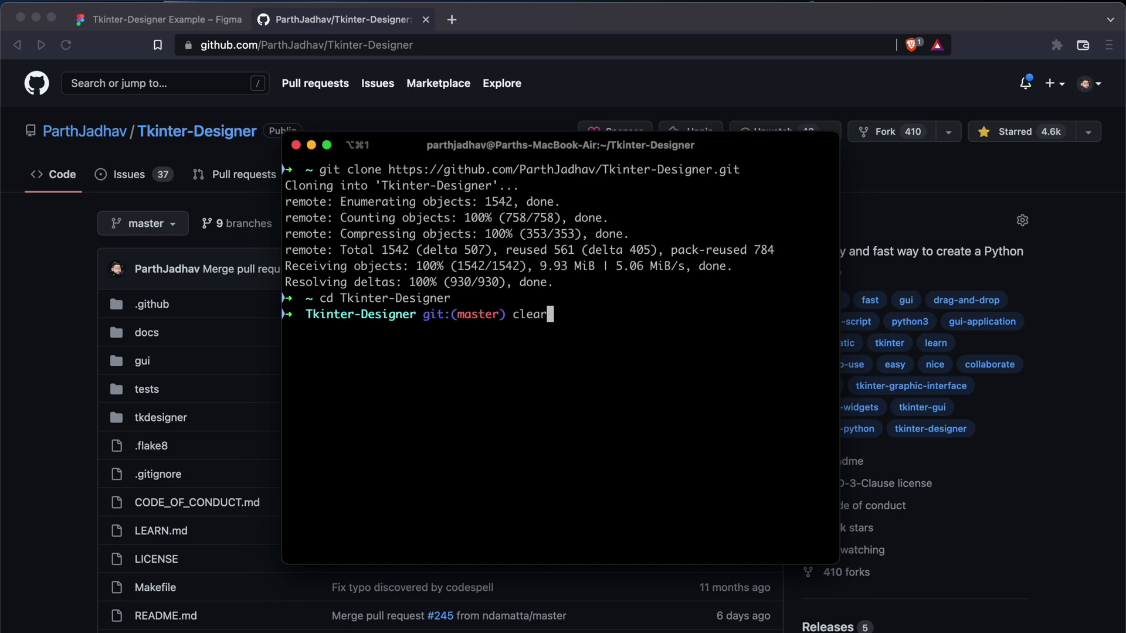
key(Return)
key(super+Tab)
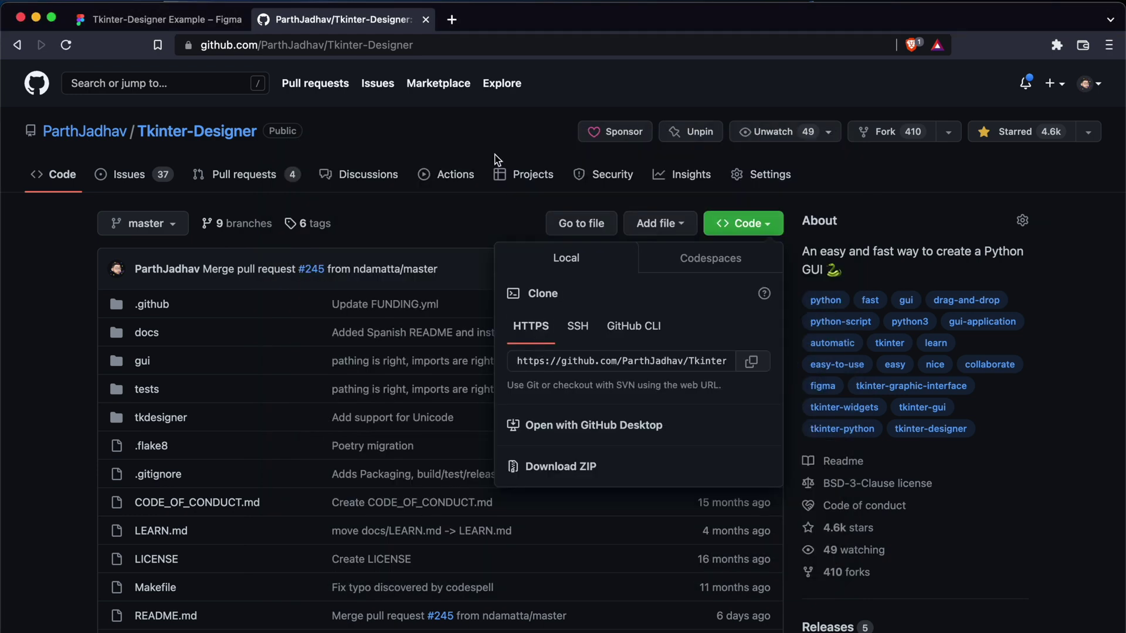
click(473, 129)
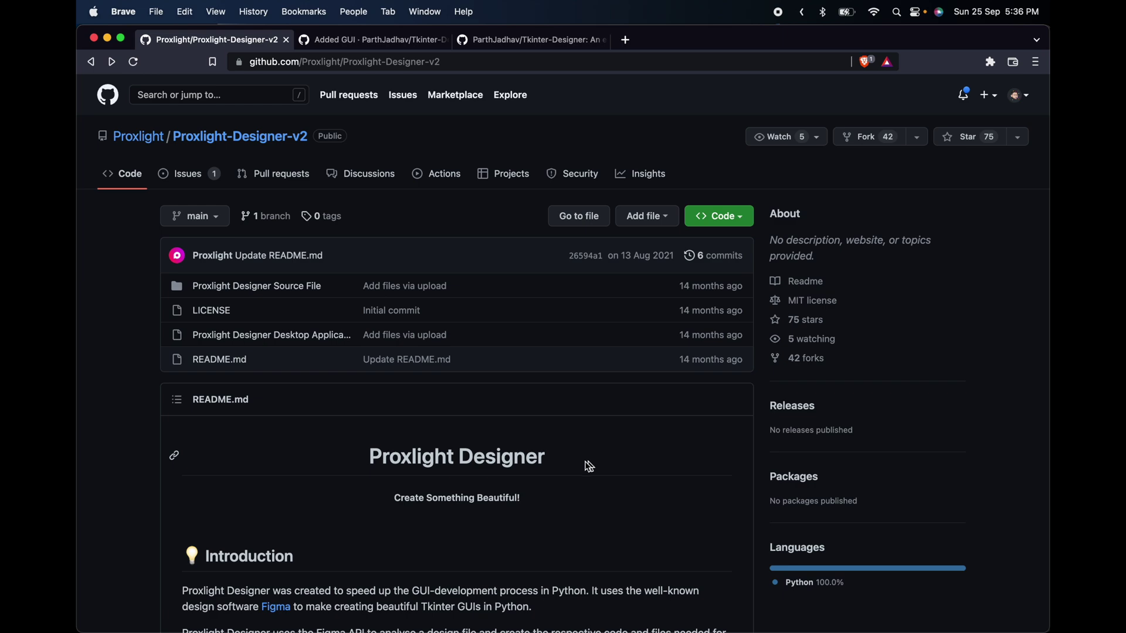
scroll(520, 423, down, 5)
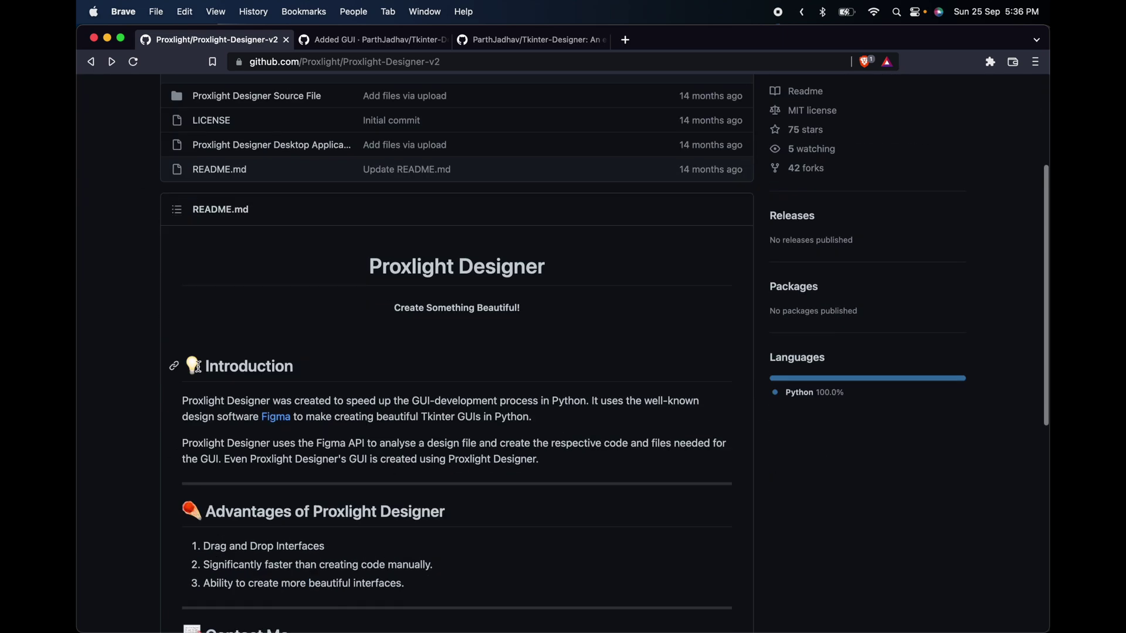
scroll(515, 461, up, 7)
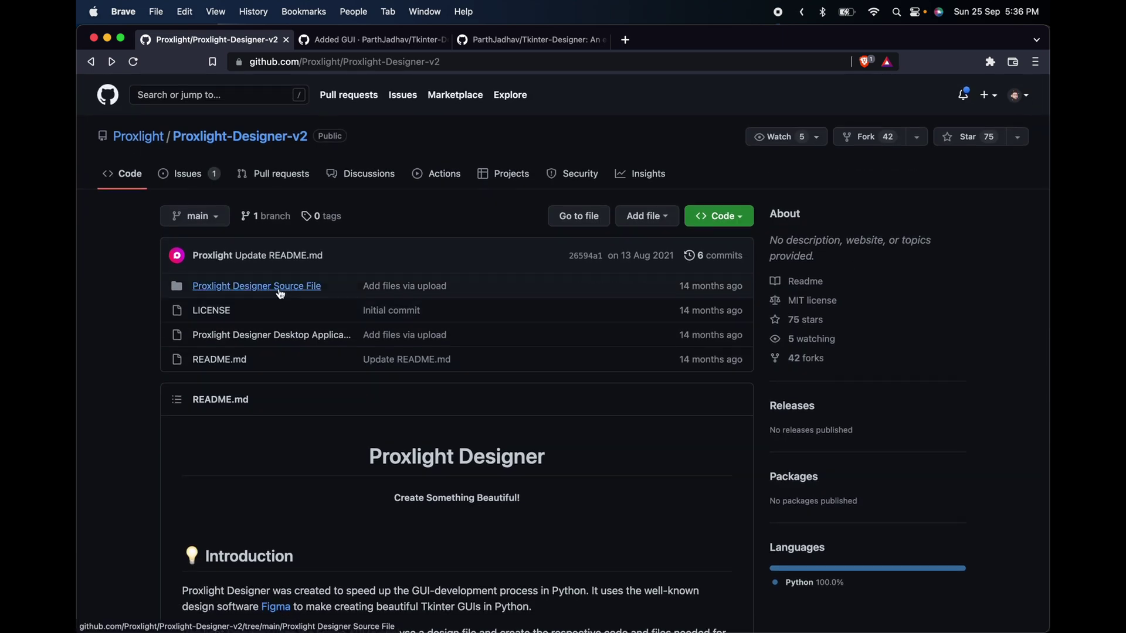
click(261, 290)
click(245, 339)
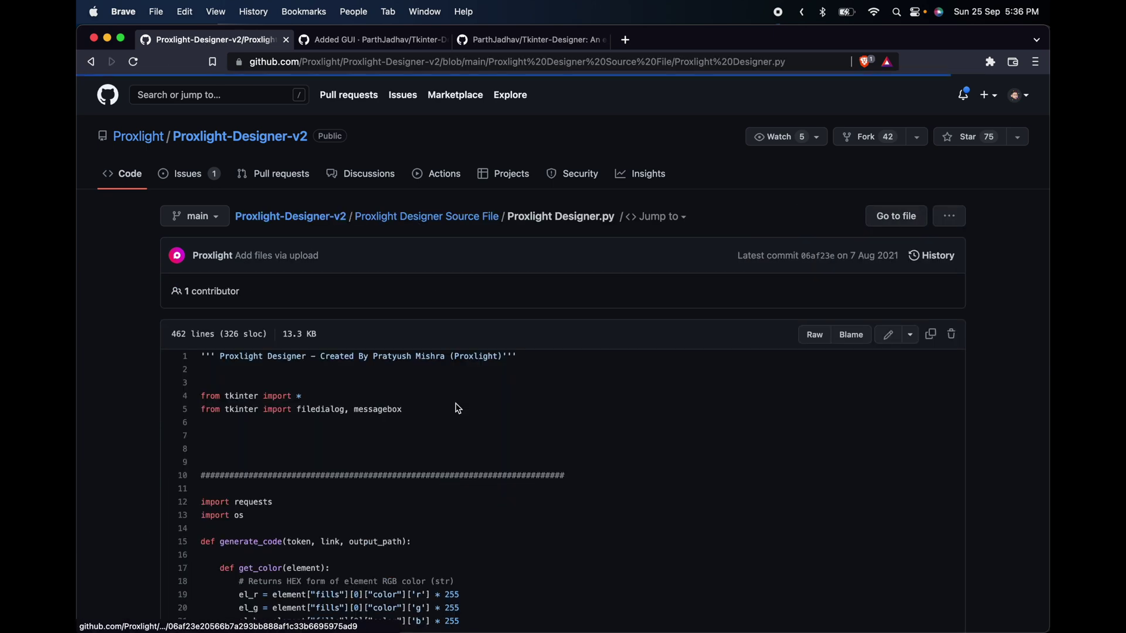
scroll(456, 407, down, 5)
scroll(407, 343, down, 2)
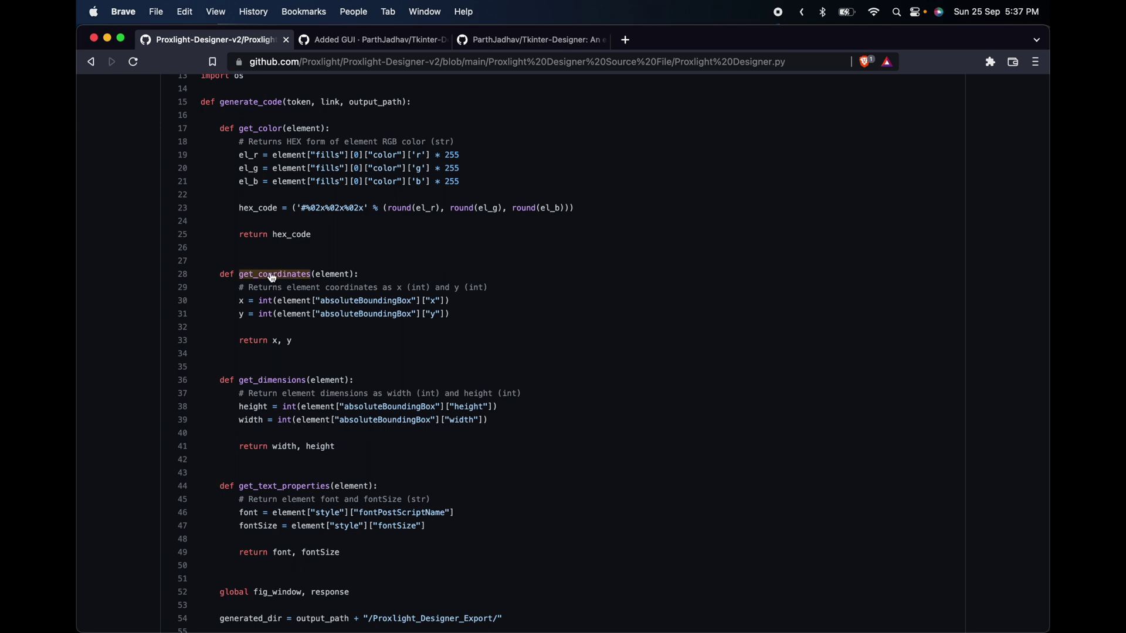
drag(246, 288, 477, 288)
click(366, 40)
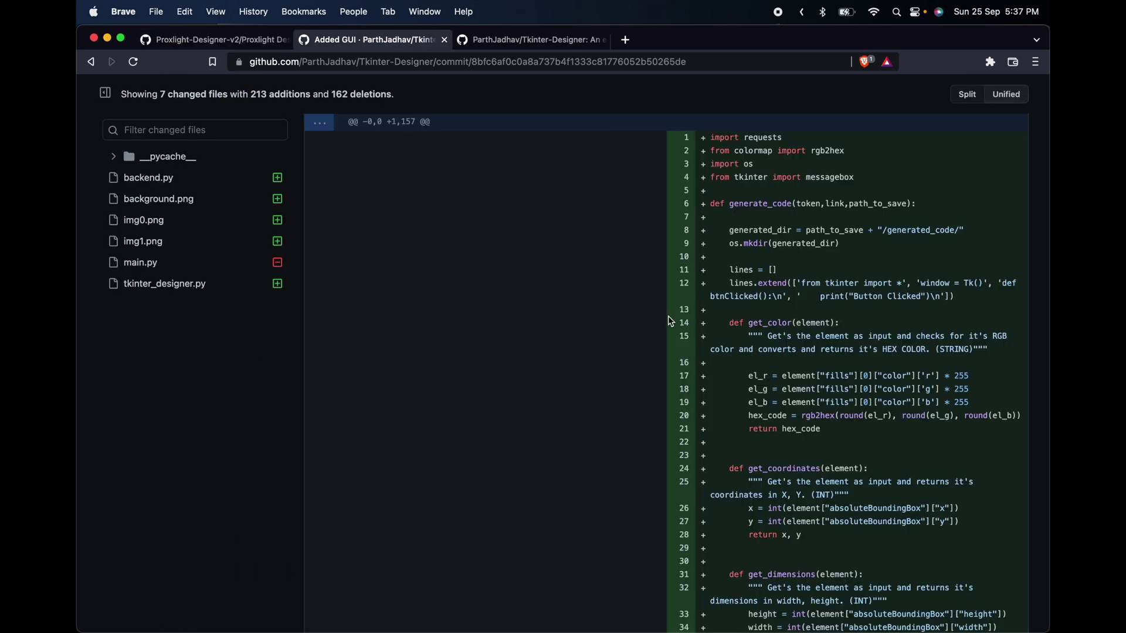
scroll(800, 299, down, 2)
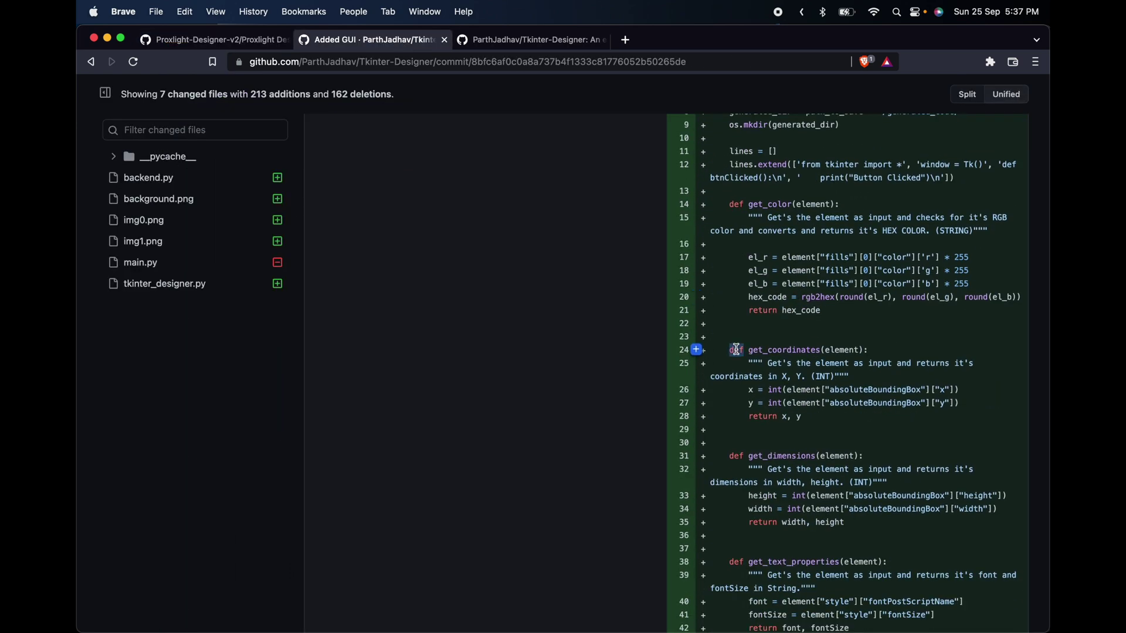
scroll(402, 238, up, 10)
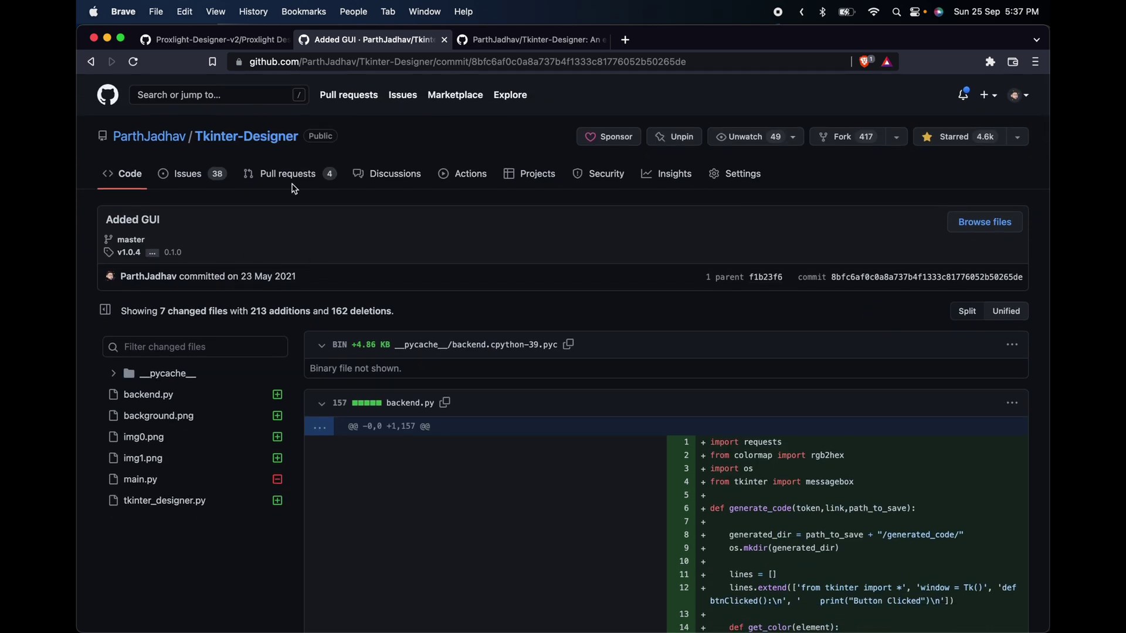
click(214, 40)
scroll(326, 284, up, 10)
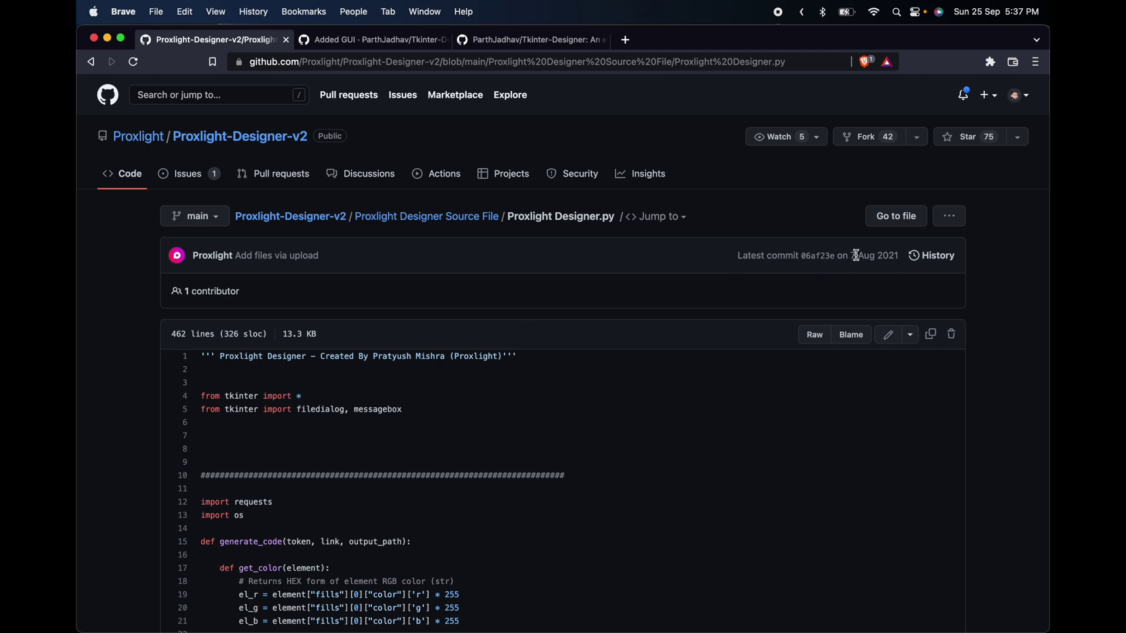
scroll(691, 345, down, 7)
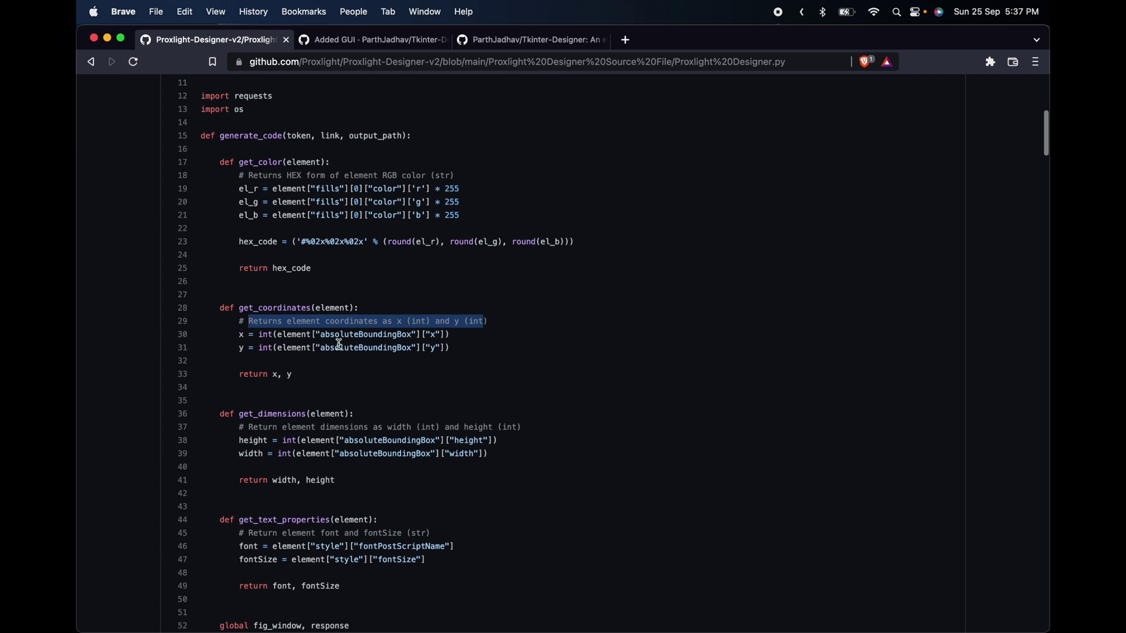
click(339, 344)
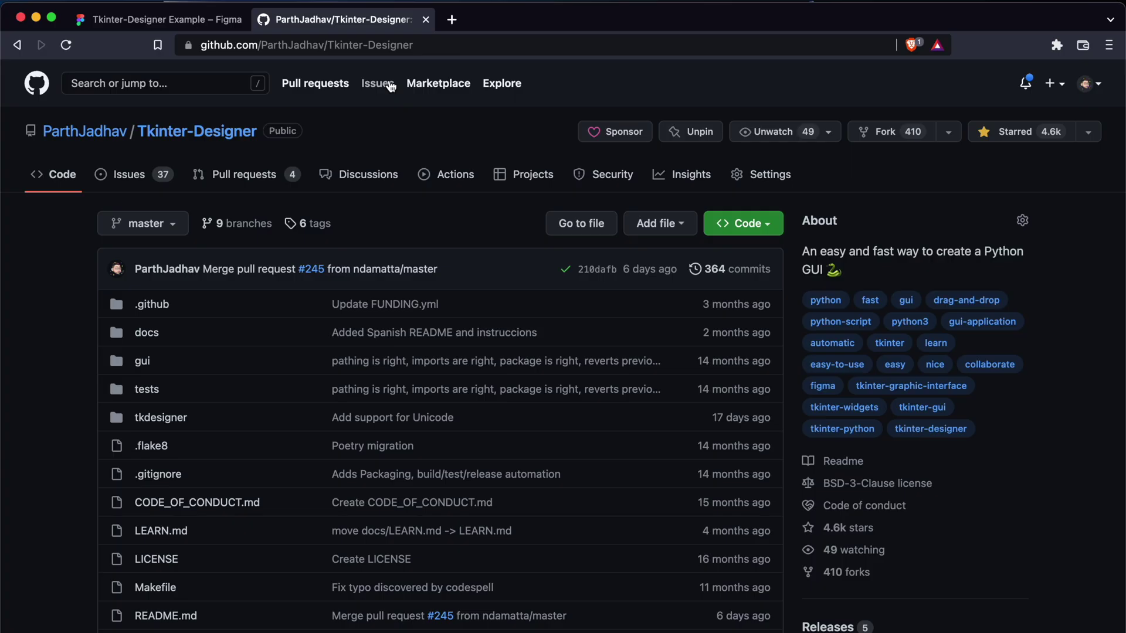
Step: Draw a 630×404 frame named Frame 1 in the Tkinter-Designer Example file
click(203, 21)
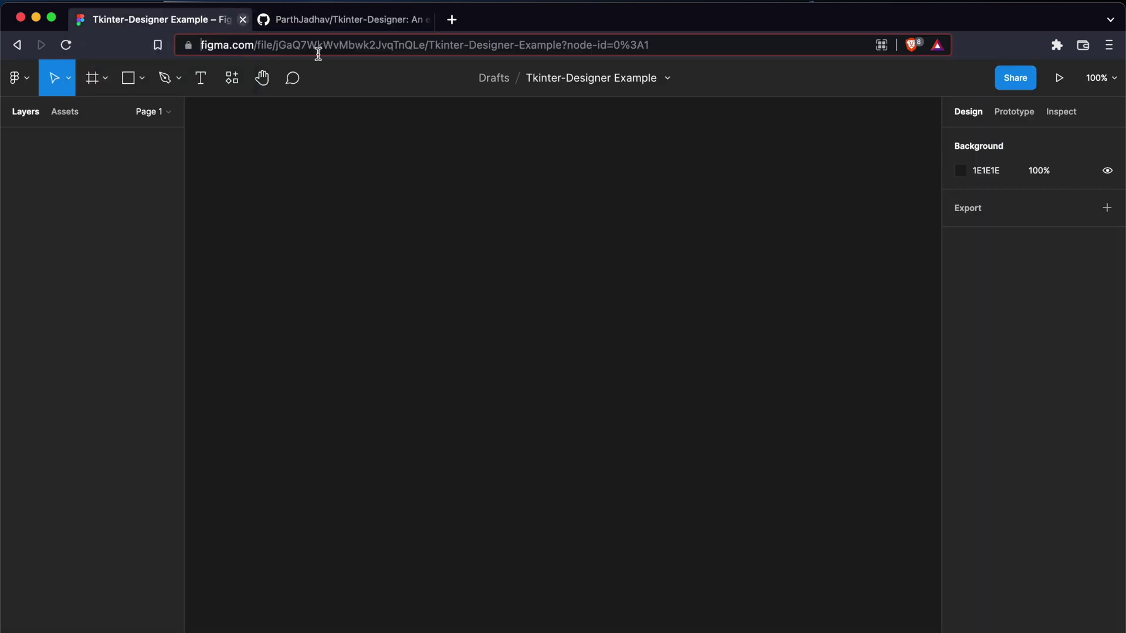
click(94, 88)
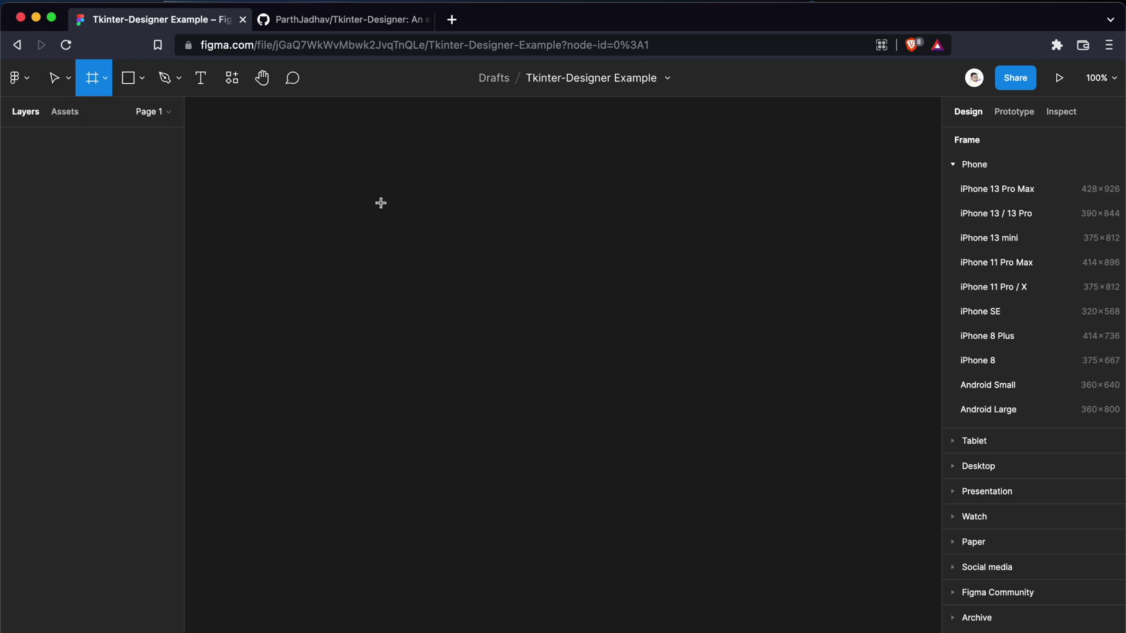
drag(380, 203, 638, 404)
drag(698, 455, 863, 512)
key(shift+2)
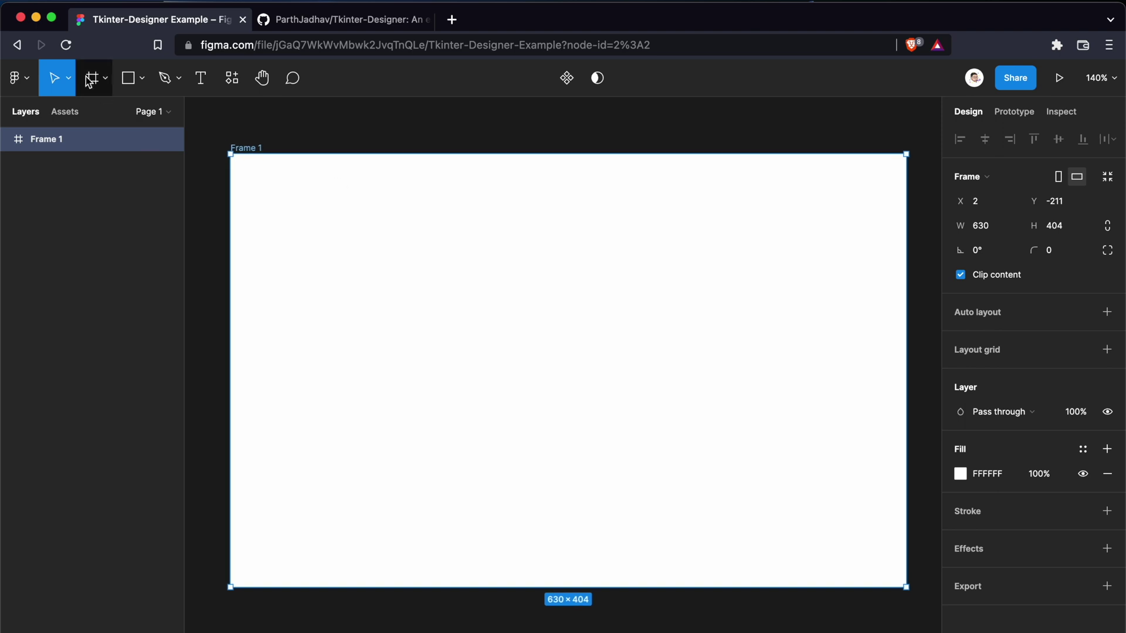
double_click(61, 139)
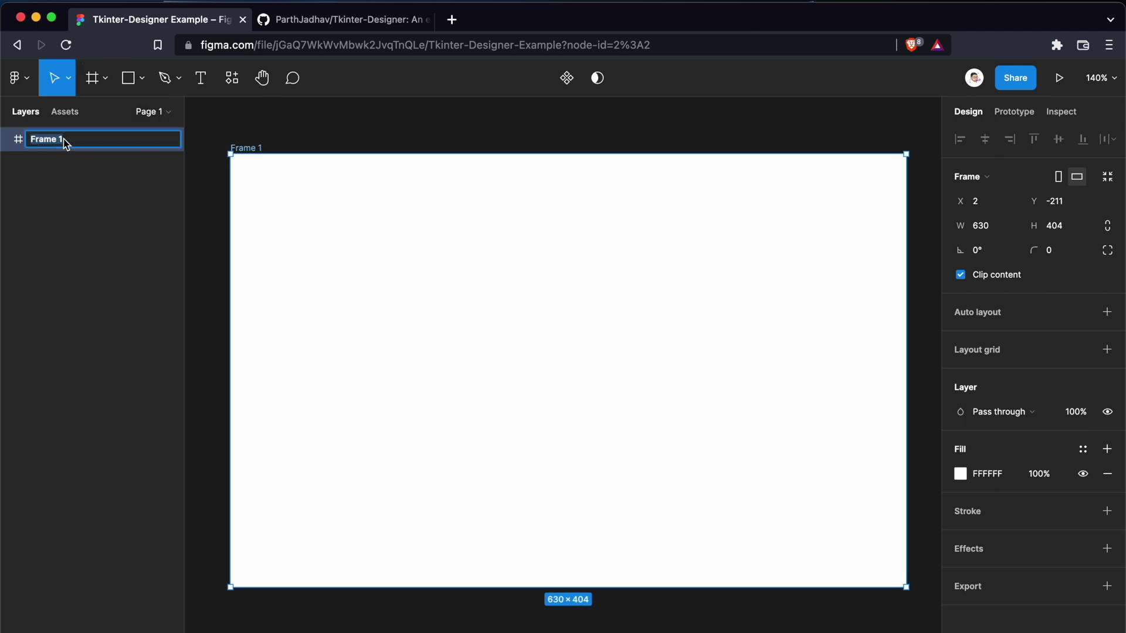
key(Return)
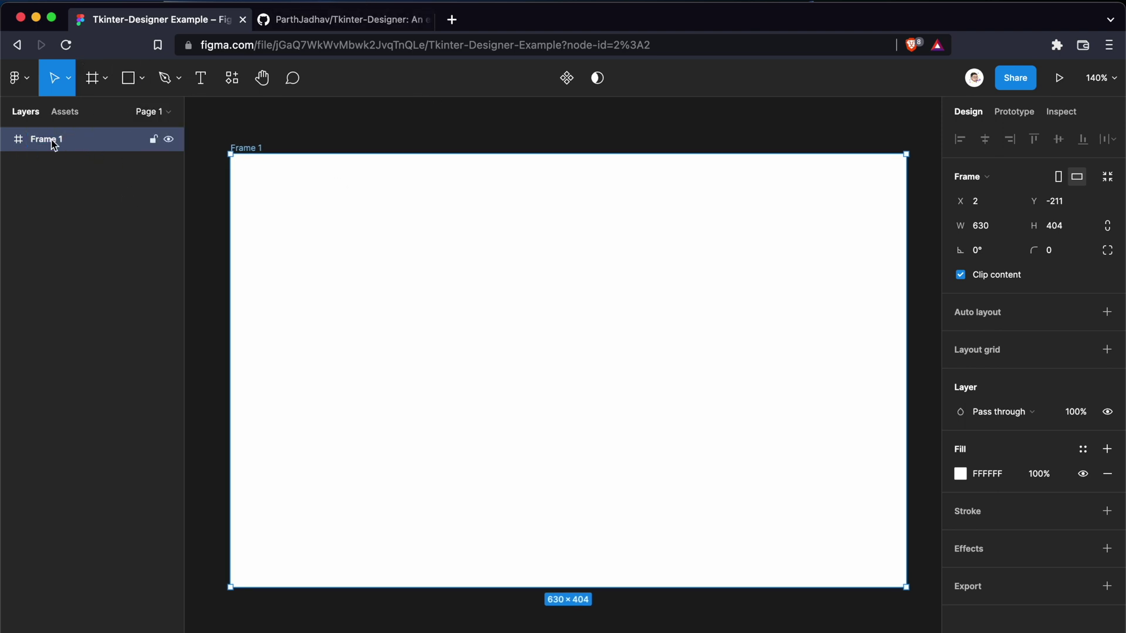
Step: Open the Tkinter Designer documentation at the Formatting Your Figma Design section
click(344, 22)
scroll(339, 392, down, 15)
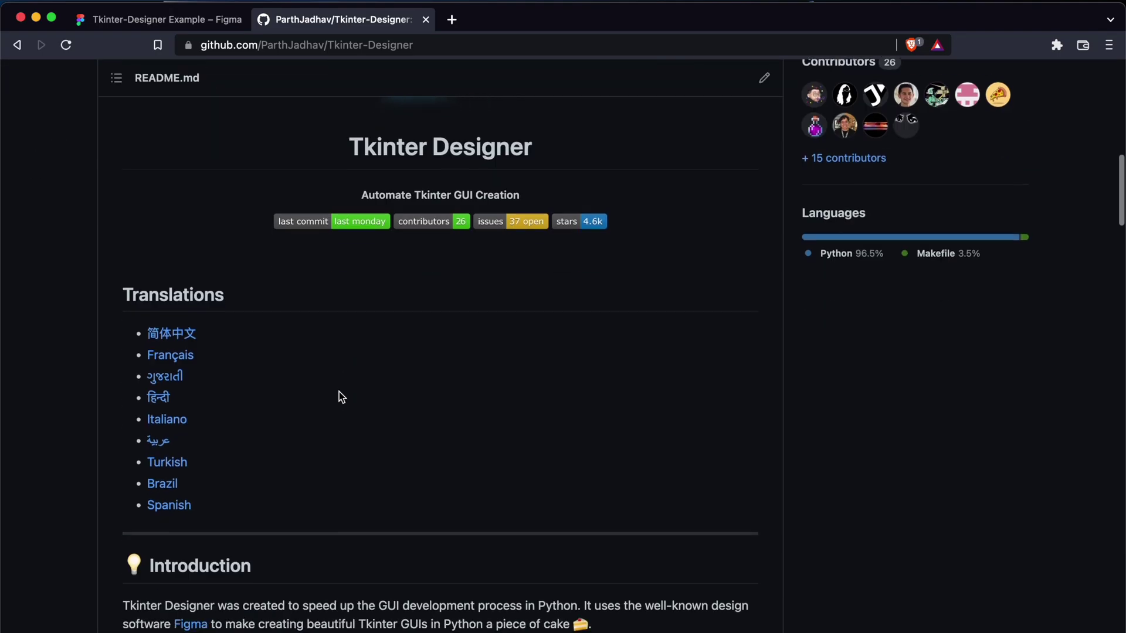
scroll(339, 392, down, 10)
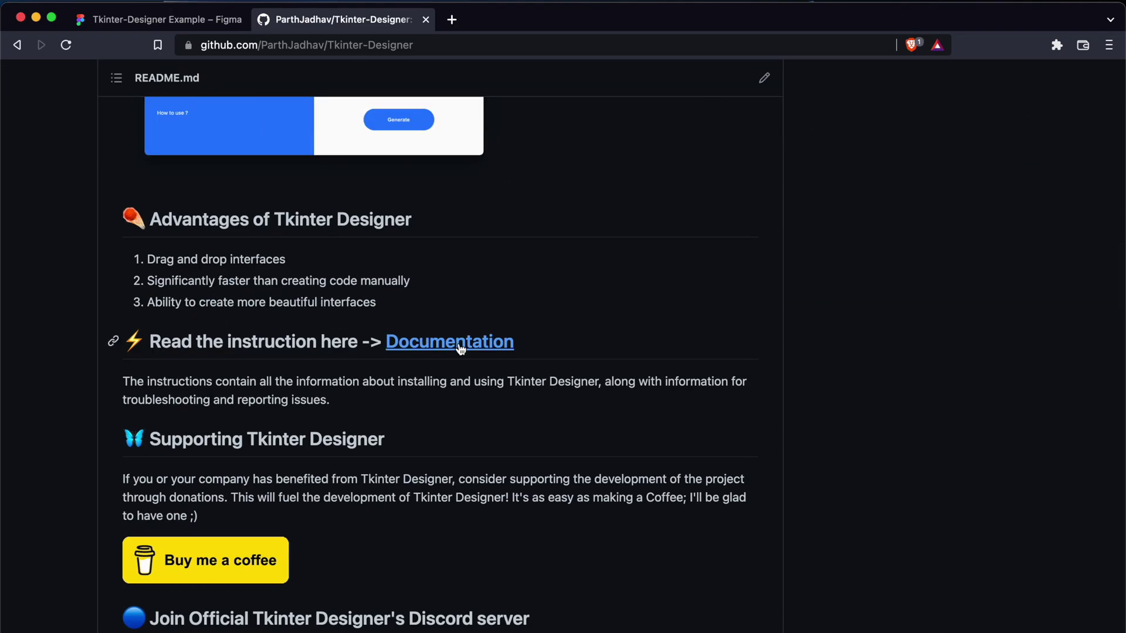
click(458, 346)
scroll(372, 548, down, 7)
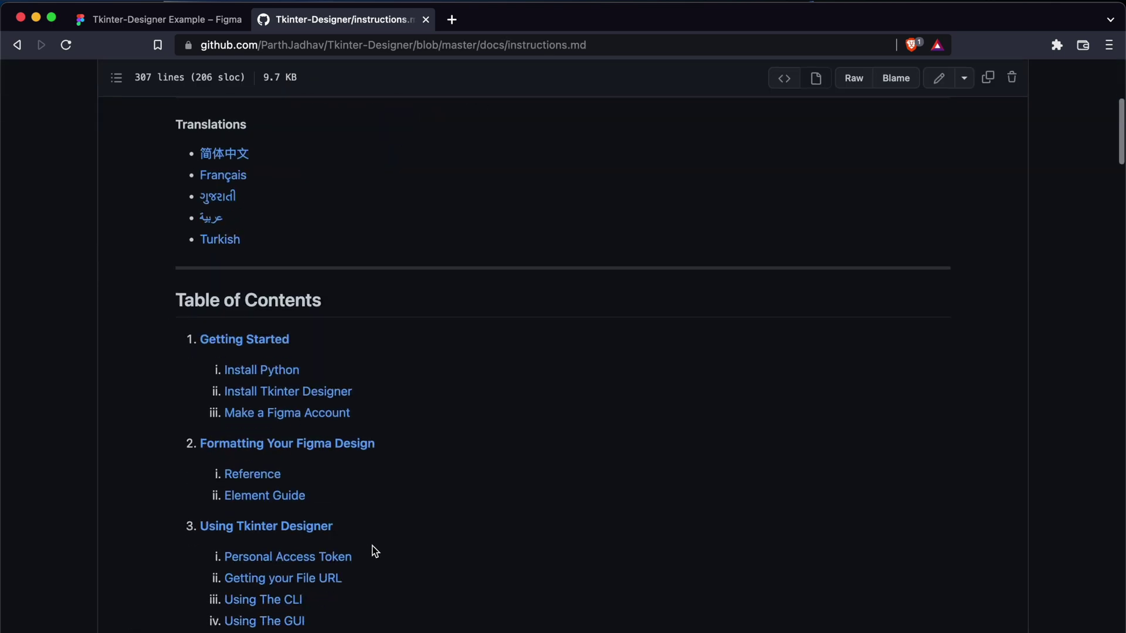
click(263, 378)
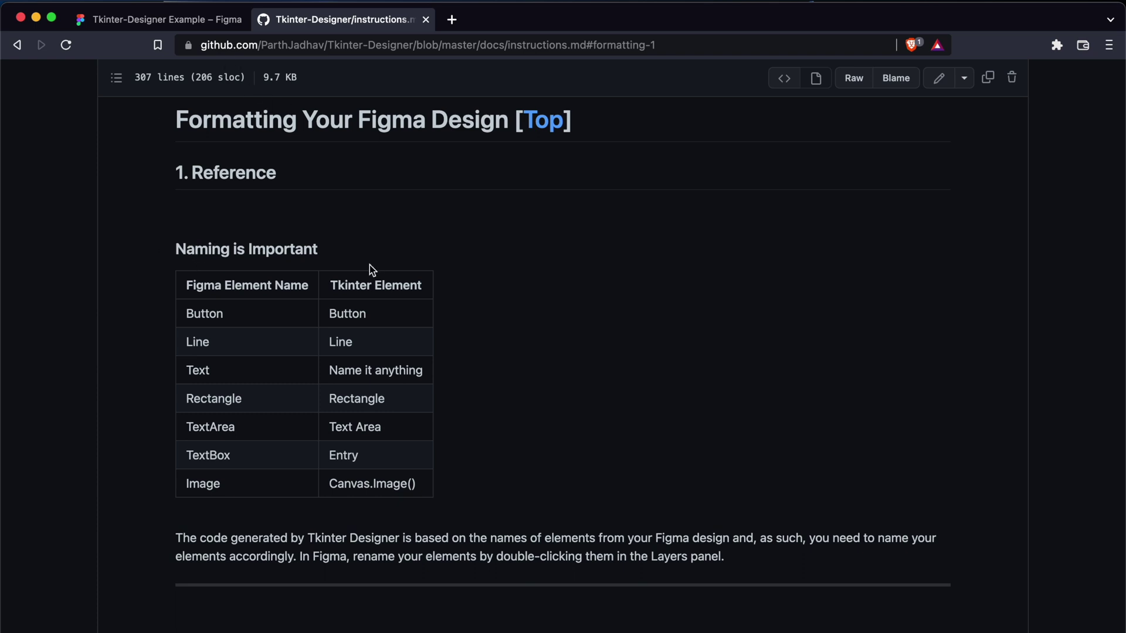
Step: Look up the Button entry in the element naming table, then return to Figma
click(199, 22)
click(304, 23)
double_click(202, 310)
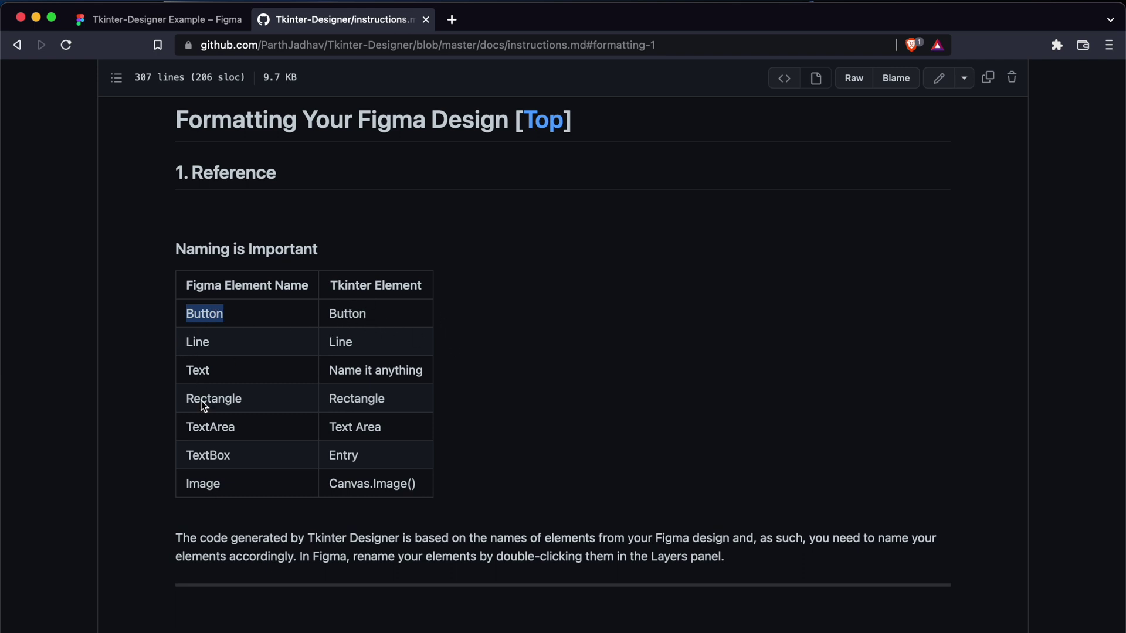
click(179, 25)
Step: Paste the screenshot into Frame 1 and resize it to fill the frame from X 0, Y 0
click(142, 78)
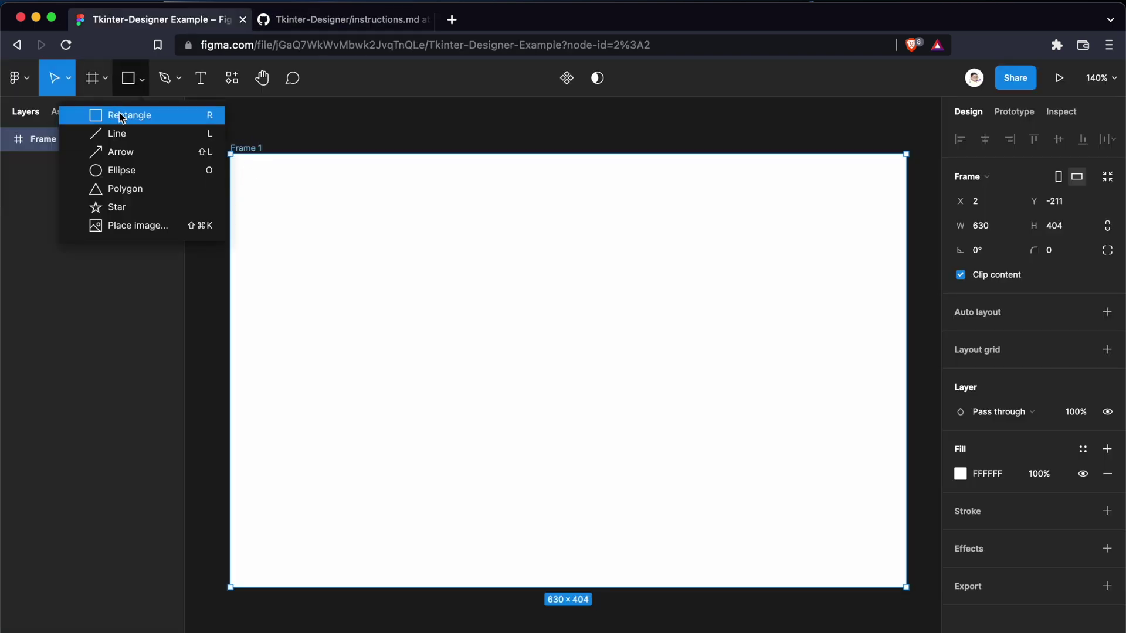
click(486, 147)
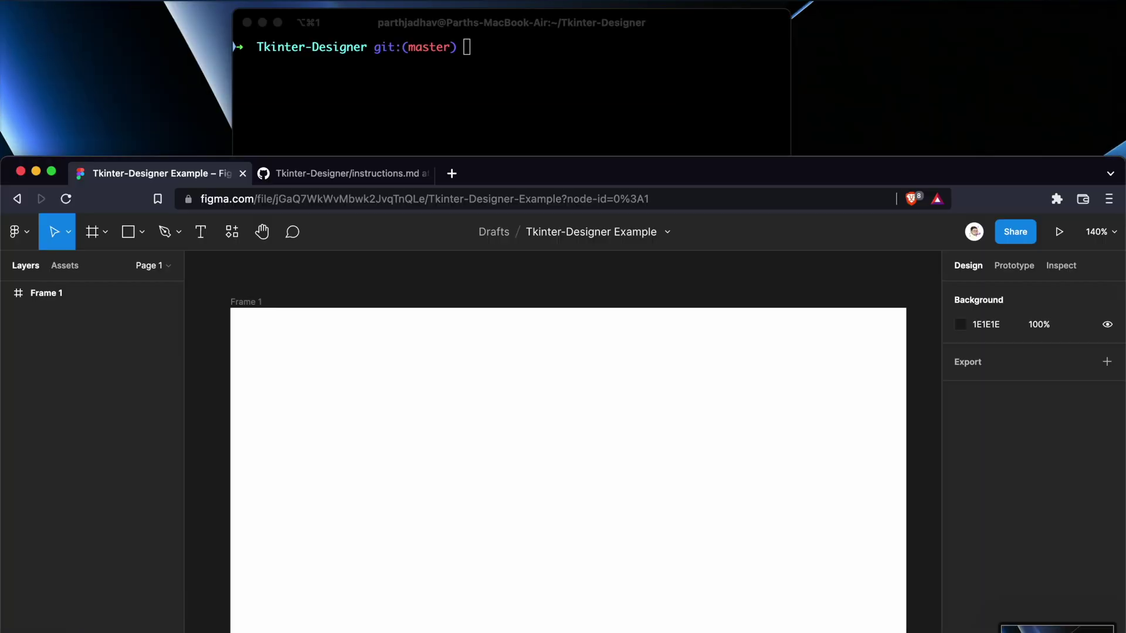
key(super+v)
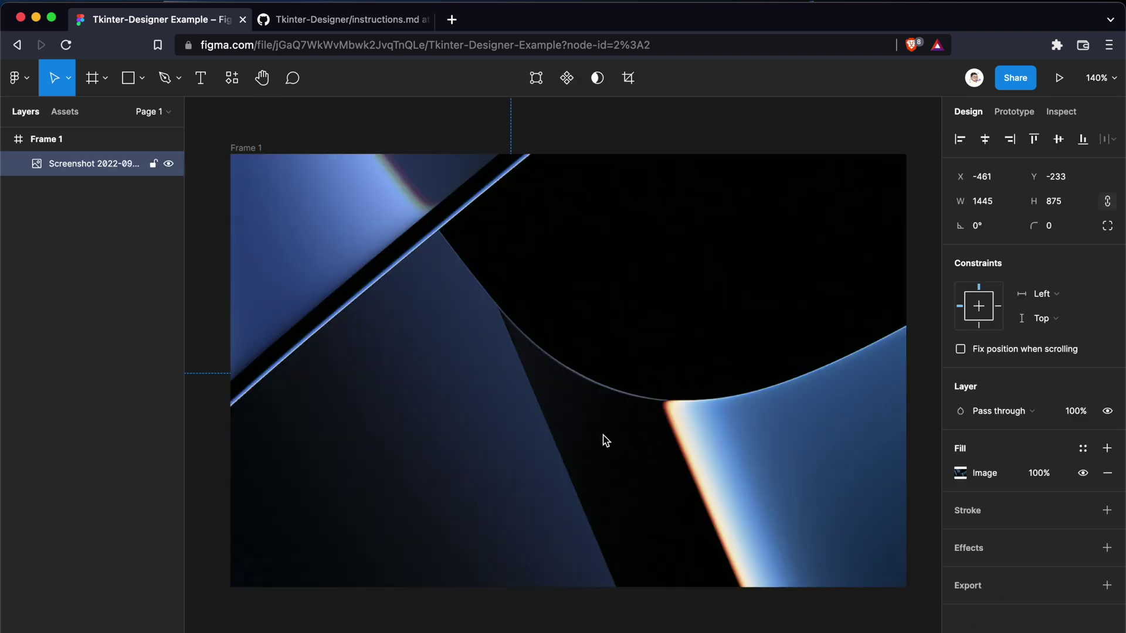
scroll(606, 441, down, 10)
drag(736, 521, 652, 450)
scroll(653, 448, down, 3)
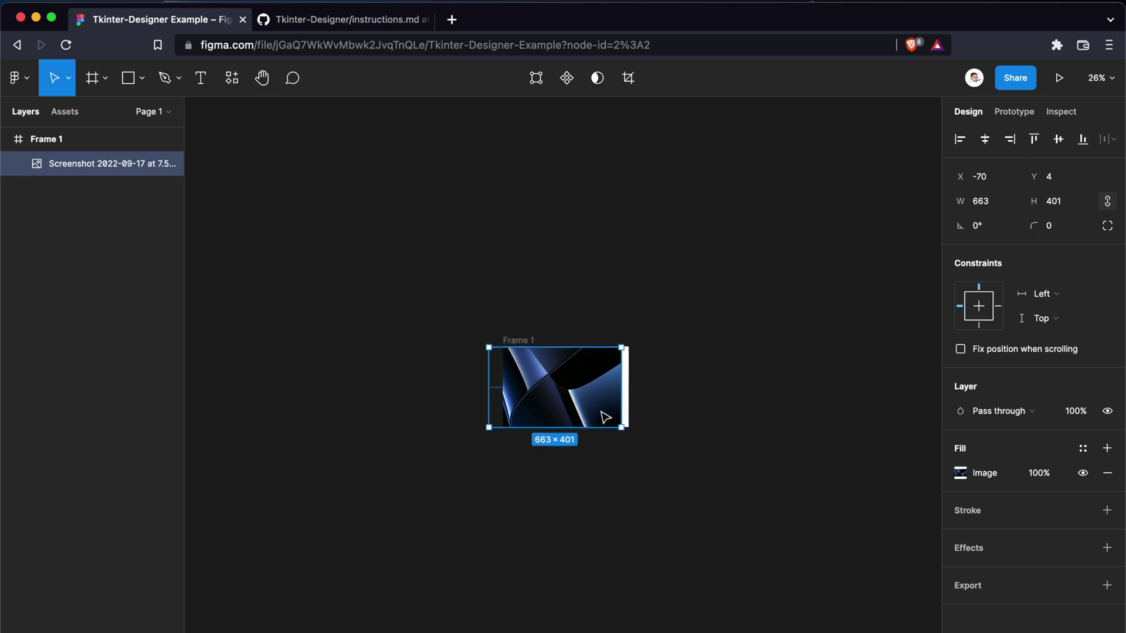
scroll(606, 418, up, 5)
drag(469, 351, 518, 347)
drag(710, 464, 691, 469)
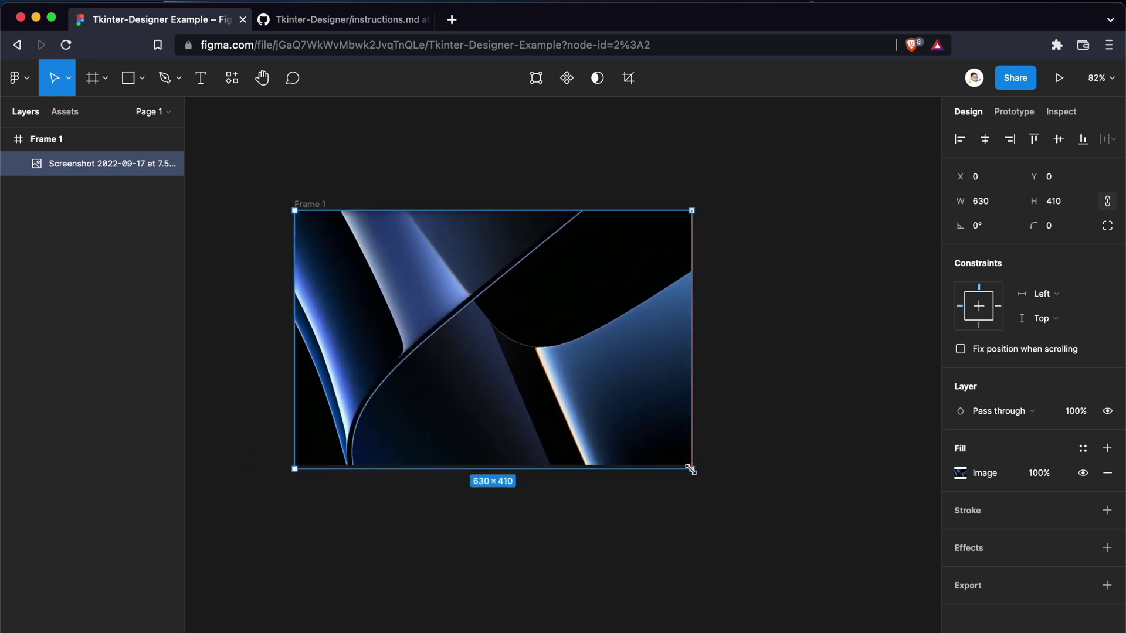
click(688, 535)
scroll(688, 535, left, 3)
scroll(645, 528, up, 2)
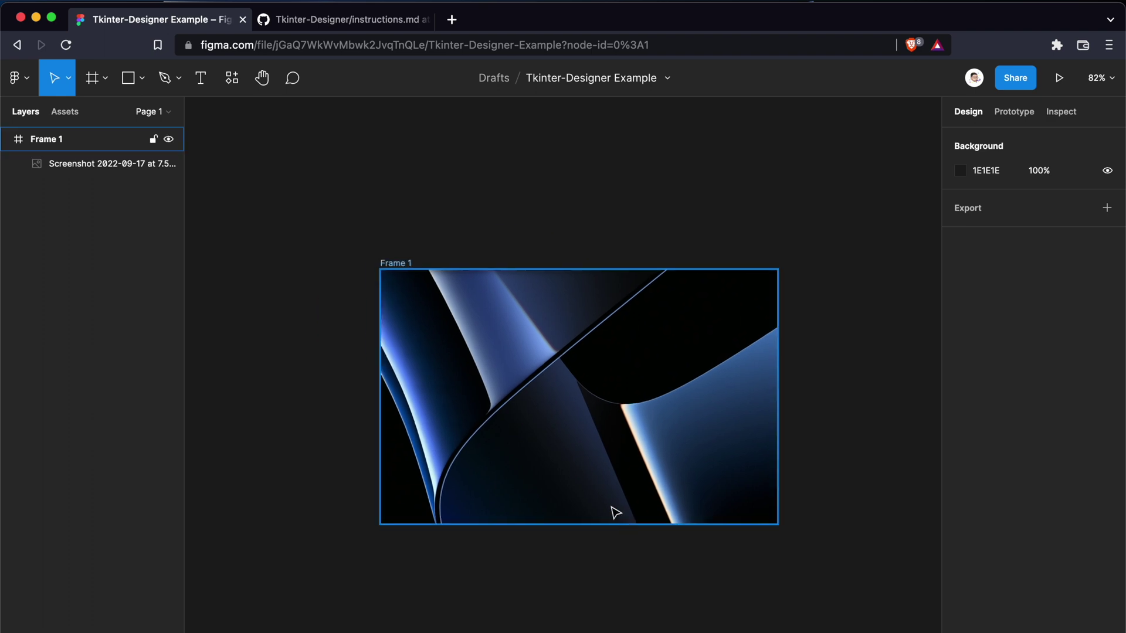
scroll(536, 420, up, 5)
scroll(535, 420, down, 5)
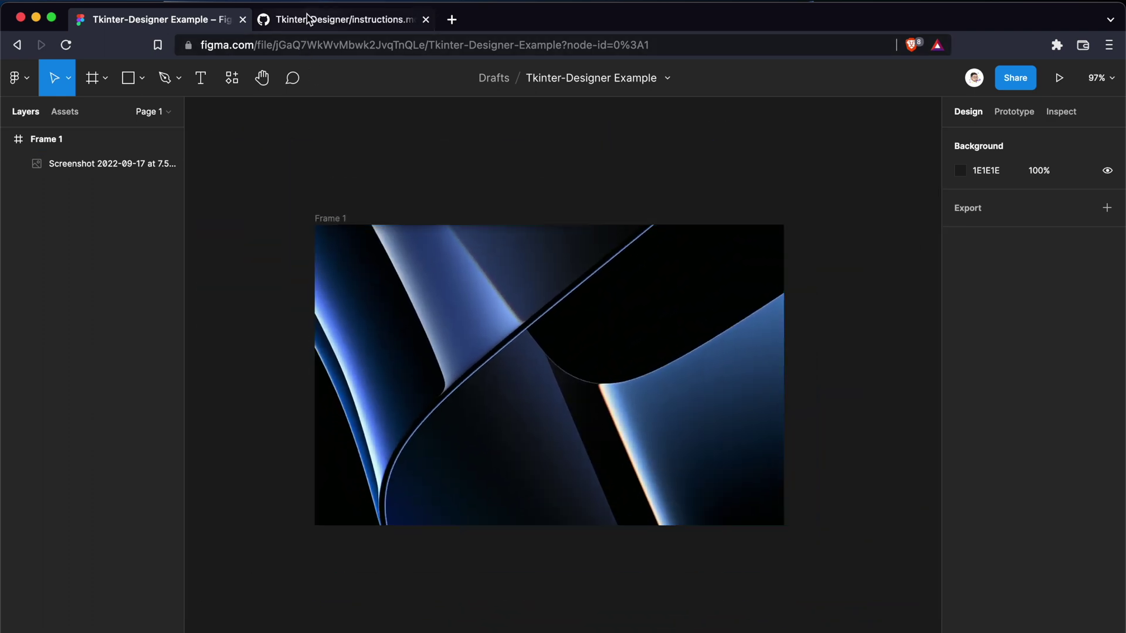
Step: Rename the screenshot layer to 'Image', copied from the naming table
click(307, 18)
double_click(206, 482)
key(super+c)
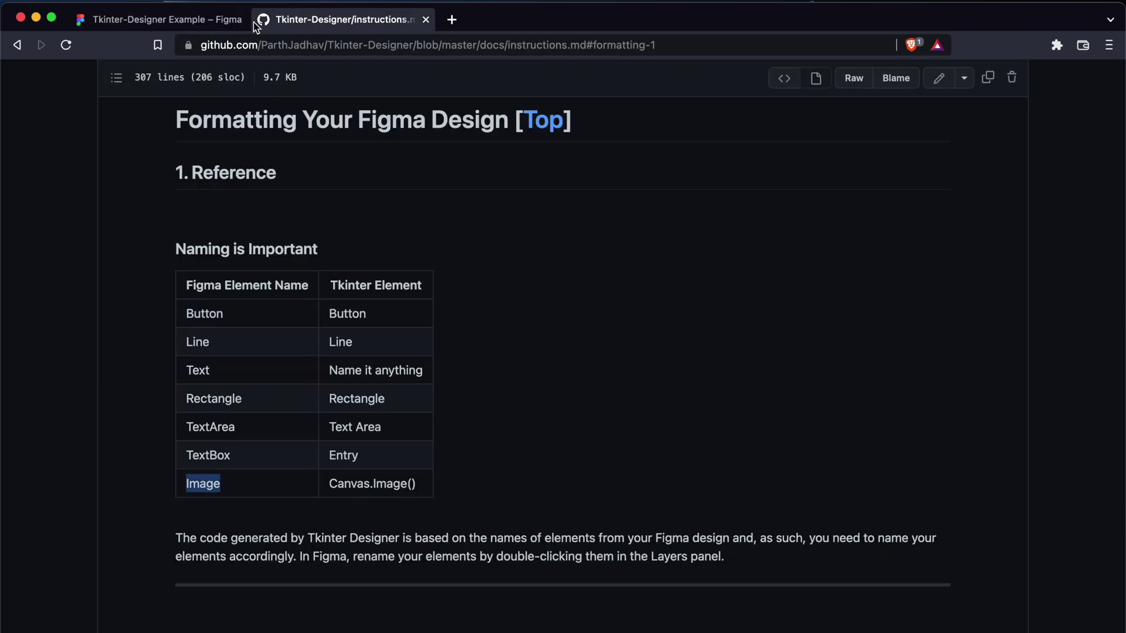
click(167, 22)
double_click(72, 163)
key(super+v)
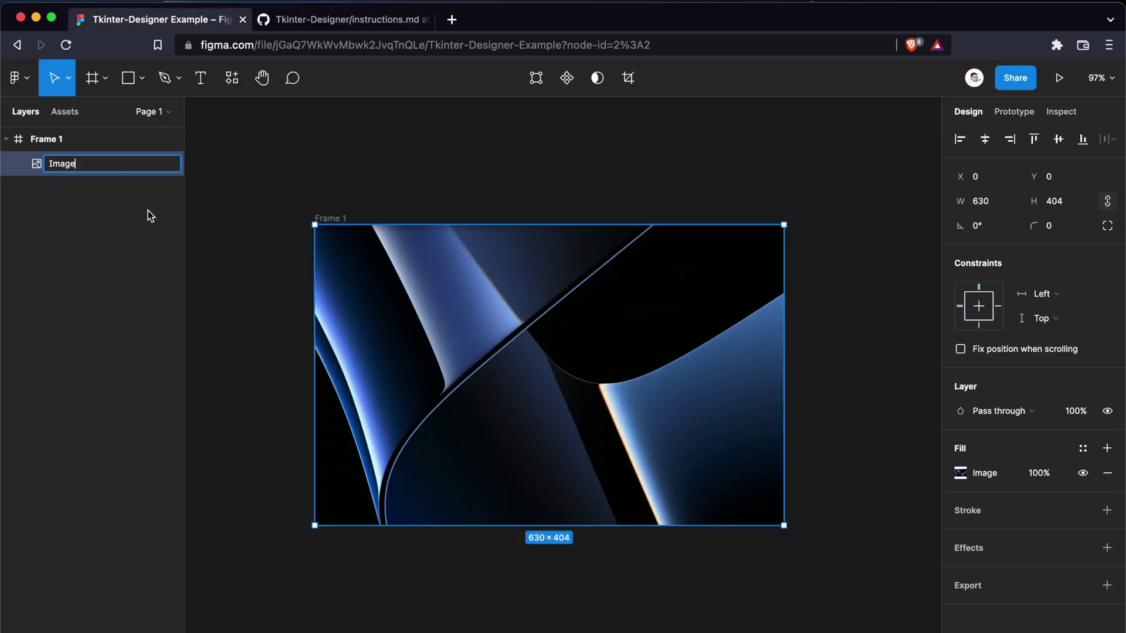
click(251, 246)
scroll(583, 584, up, 3)
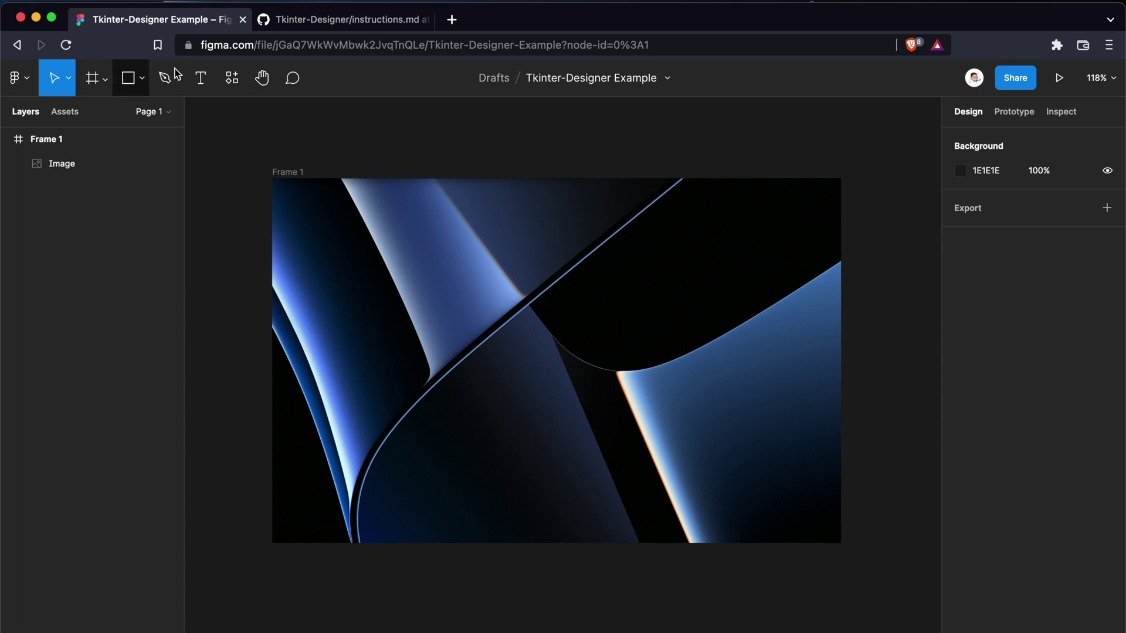
Step: Add a 'Hello World!' text layer near the top of the image
click(201, 81)
click(546, 271)
text(Hel)
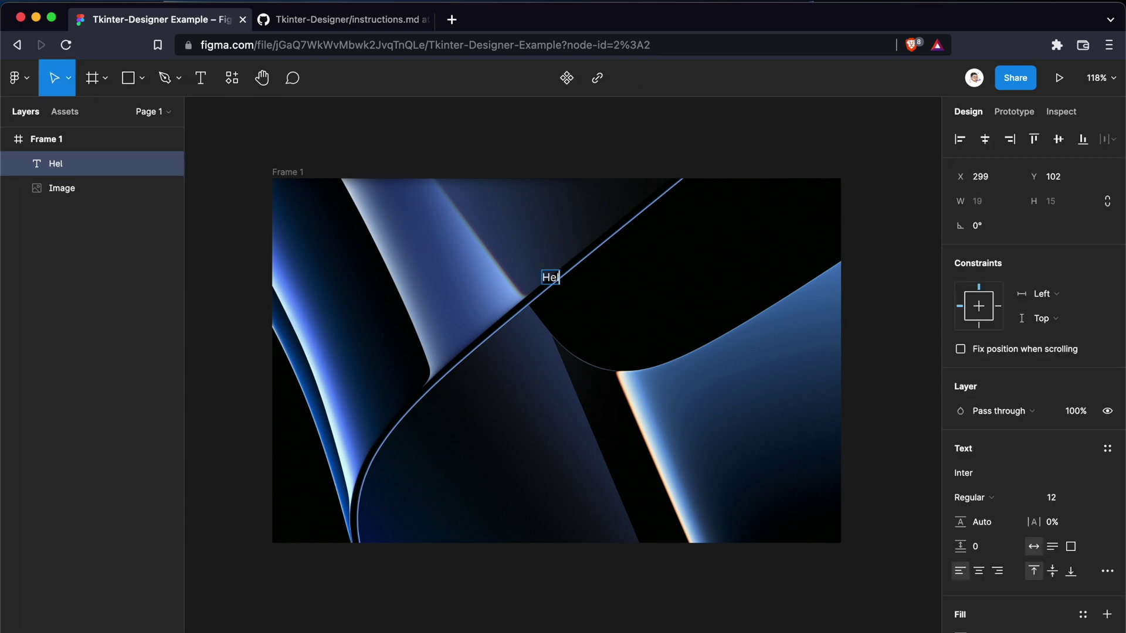
text(lo World!)
click(649, 628)
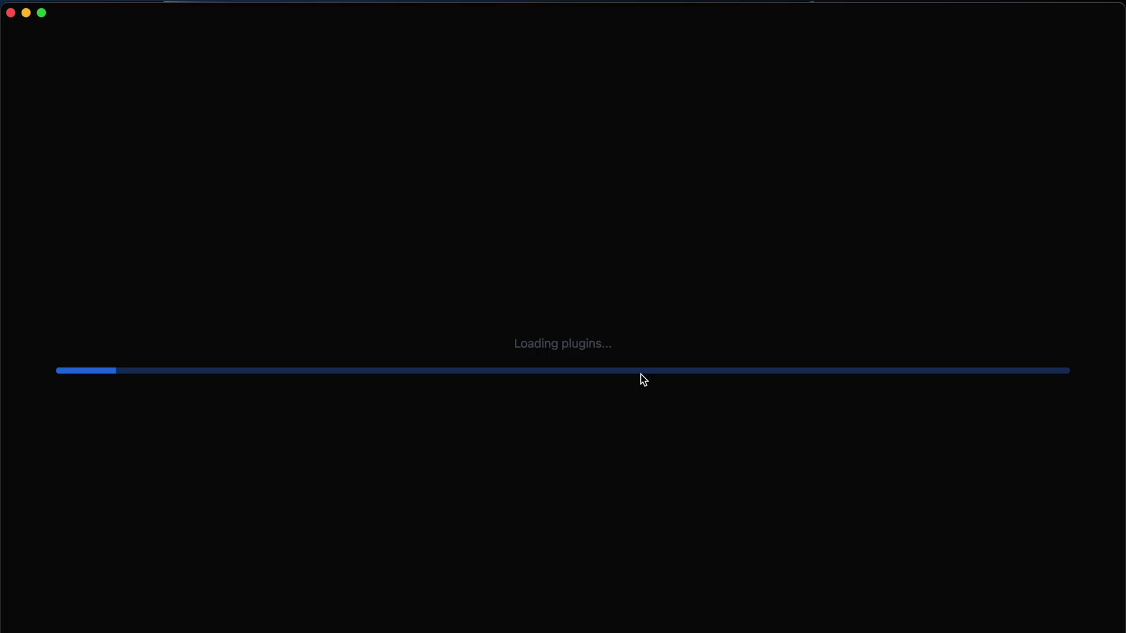
key(super+Tab)
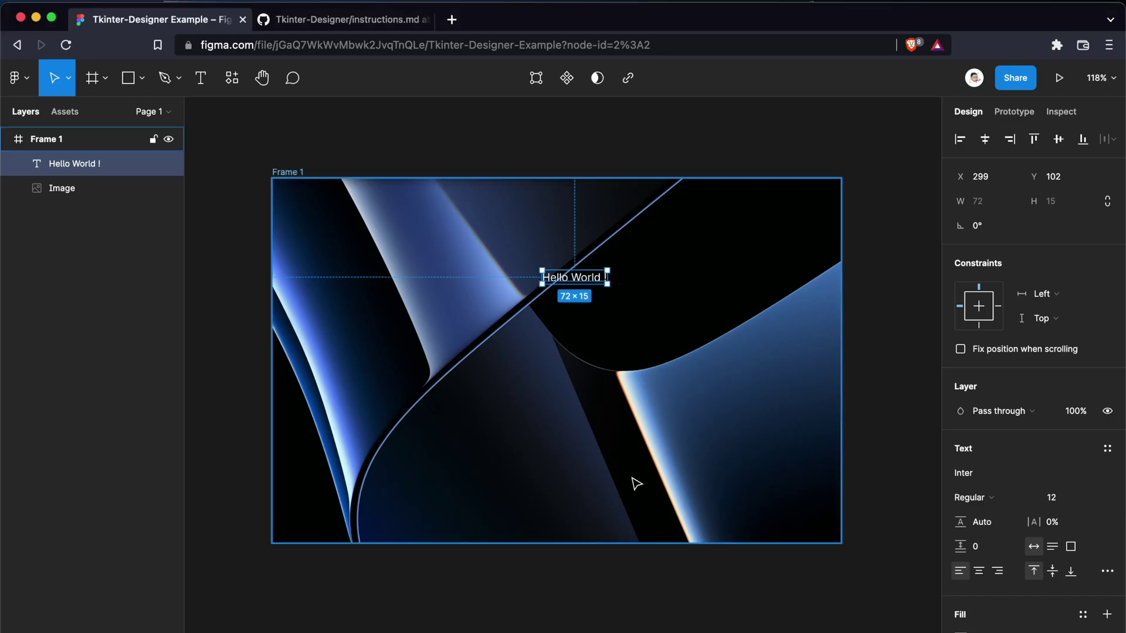
drag(583, 280, 565, 259)
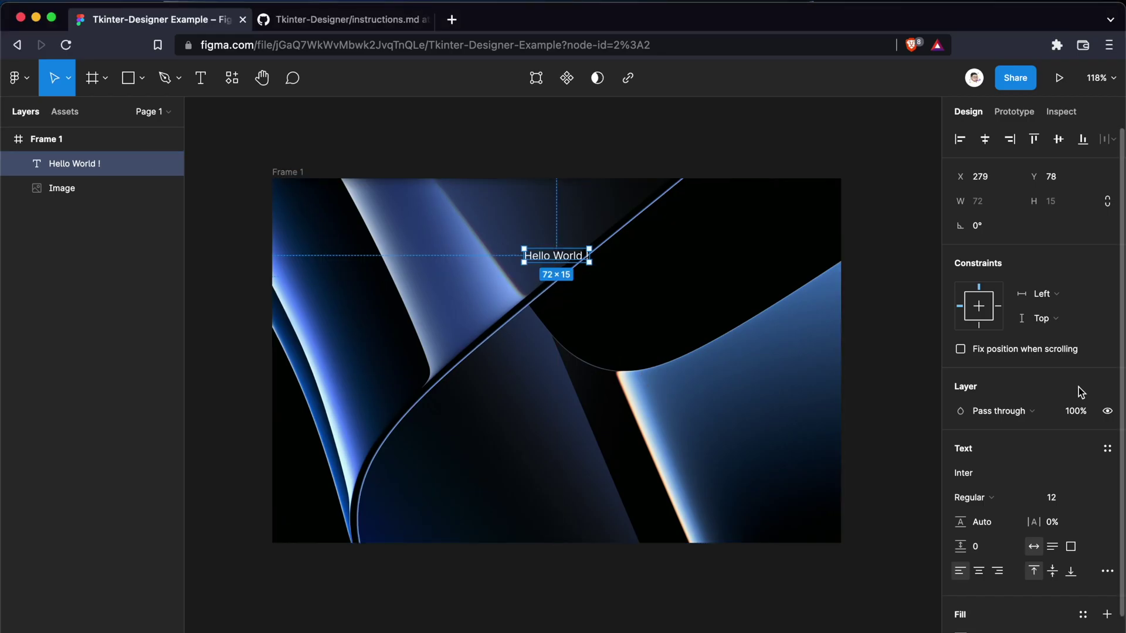
Step: Set the title to size 24, Semi Bold, and centre it horizontally
click(1081, 500)
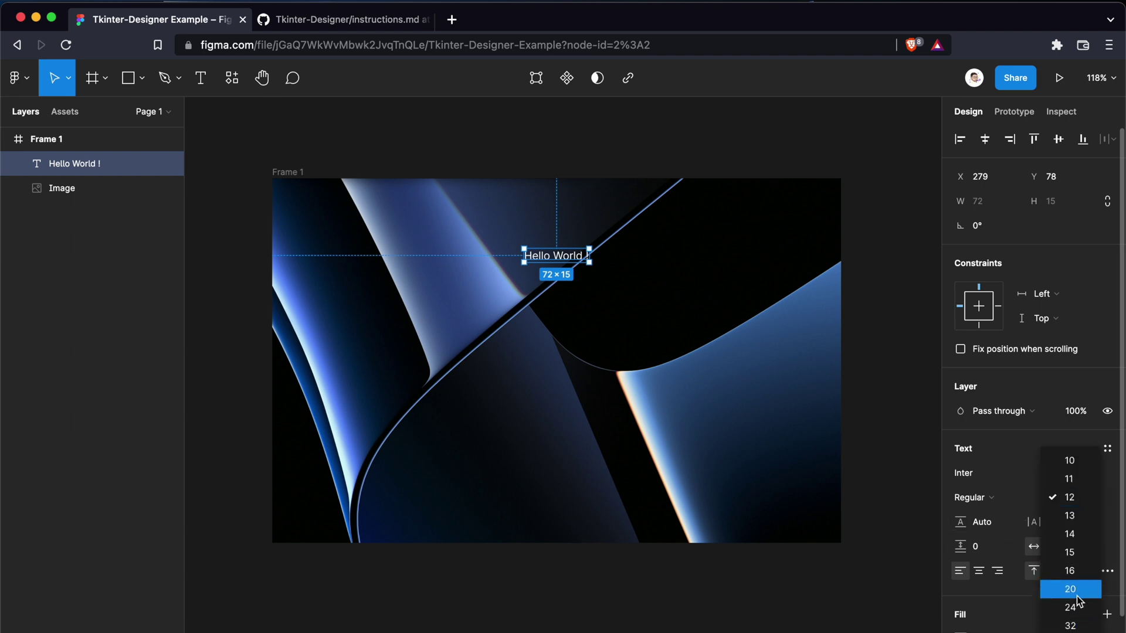
click(1073, 583)
drag(586, 263, 553, 262)
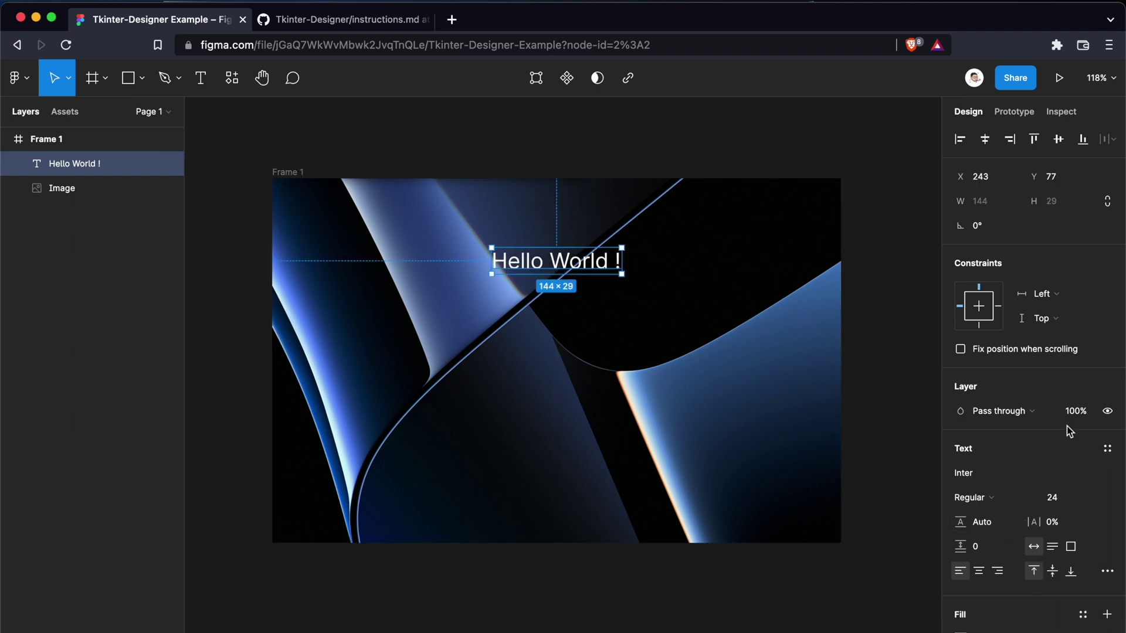
click(997, 498)
click(1018, 533)
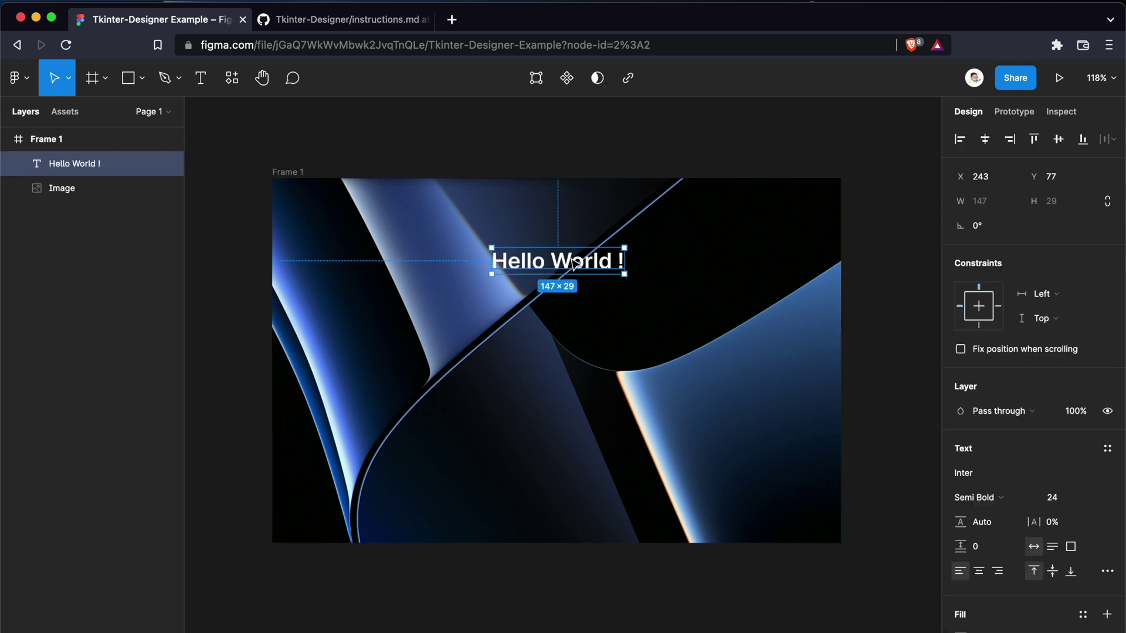
drag(572, 264, 570, 268)
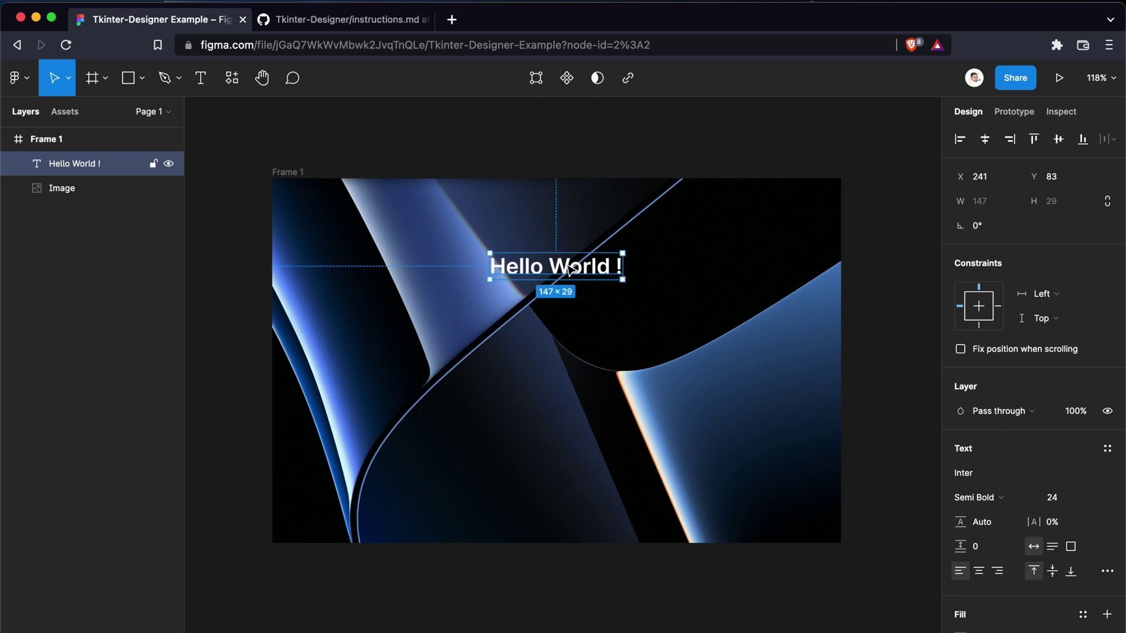
Step: Read the Text and Line naming rows, then raise the title to Y 67
click(568, 566)
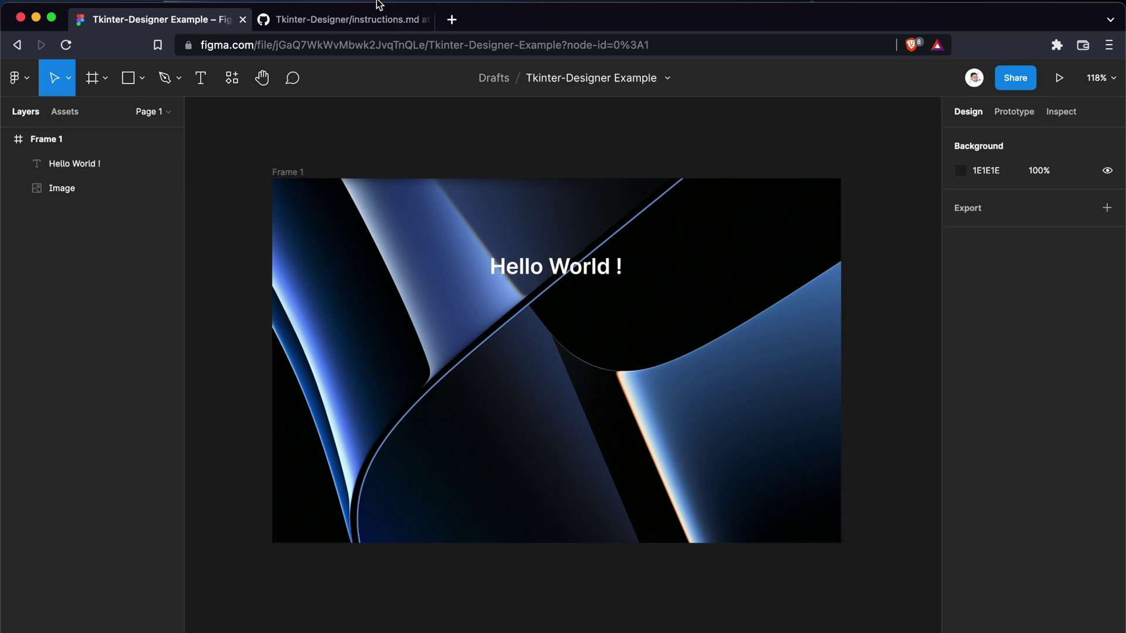
click(348, 13)
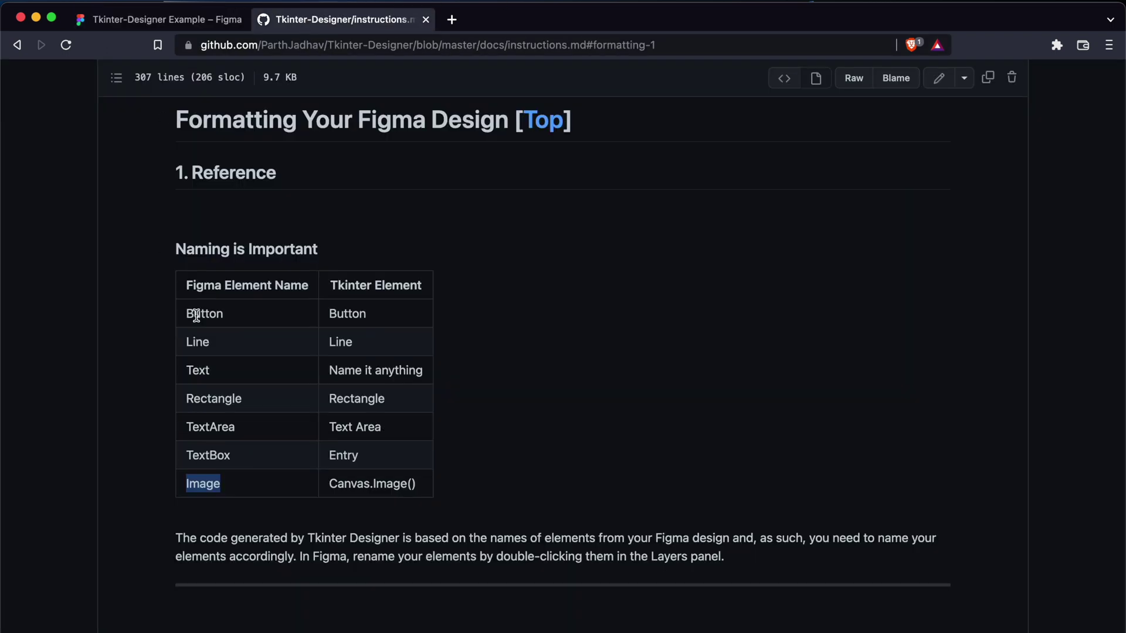
double_click(199, 369)
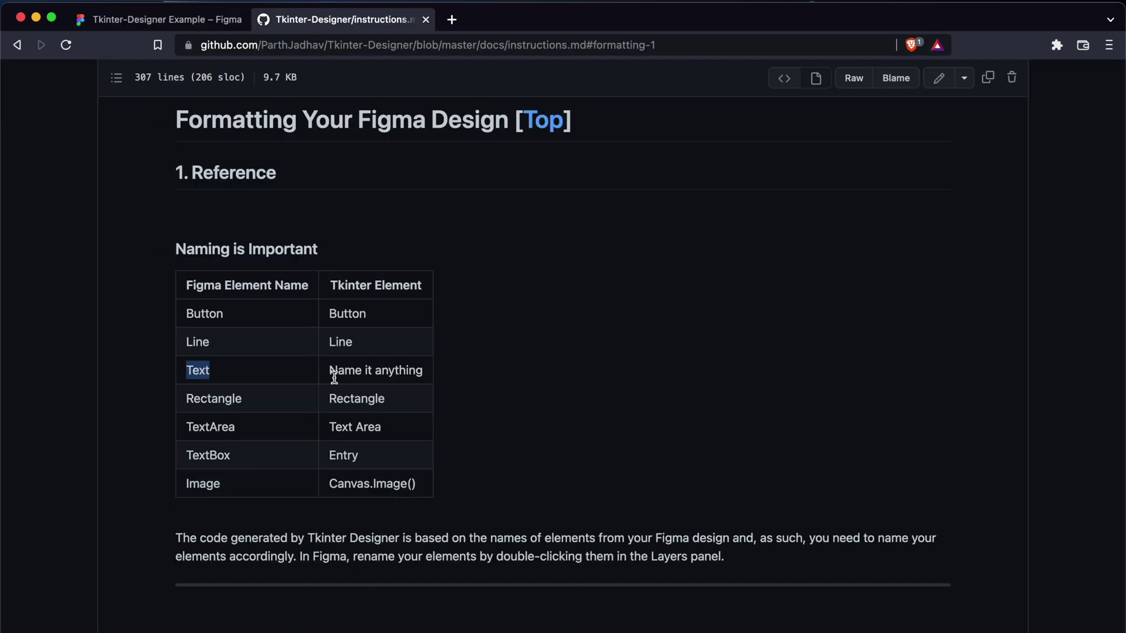
triple_click(407, 374)
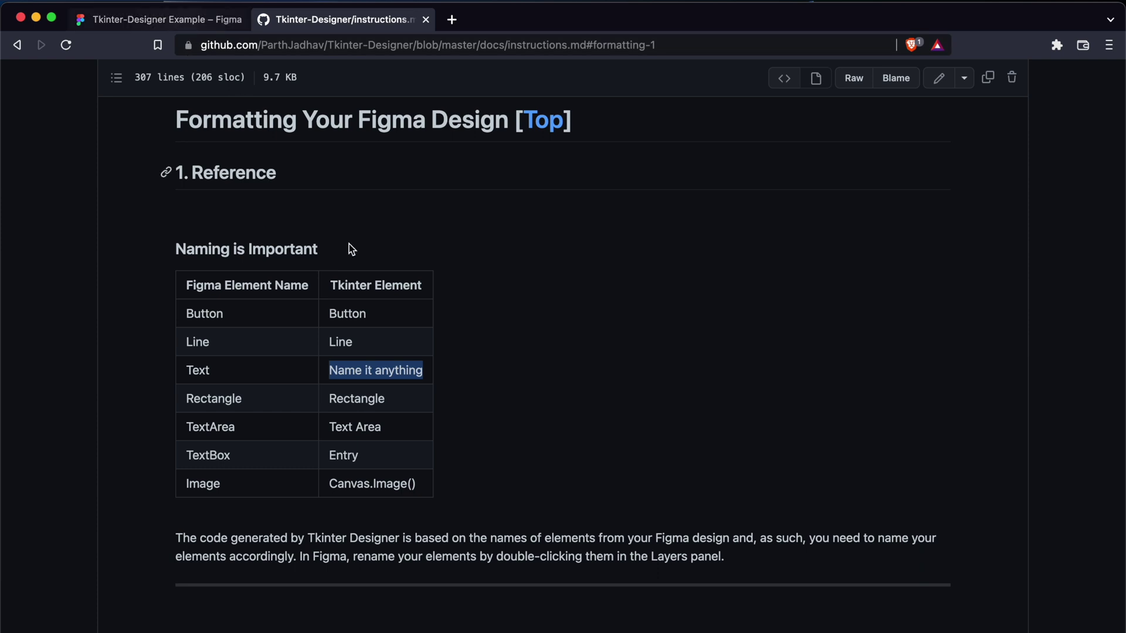
double_click(200, 343)
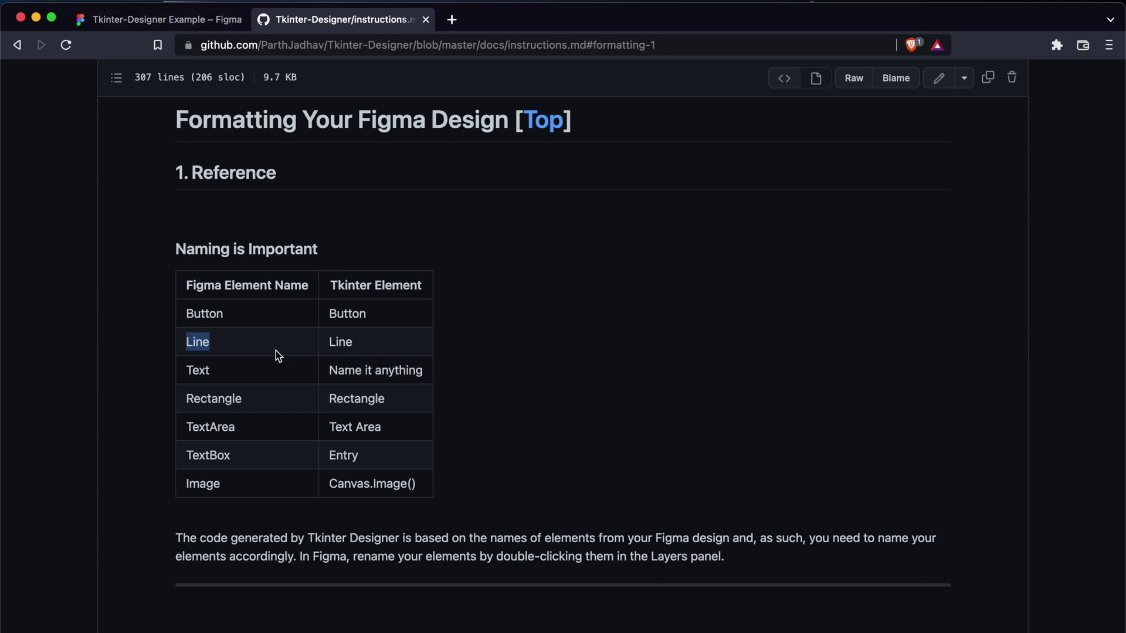
click(231, 20)
drag(573, 285, 568, 263)
Step: Draw a horizontal line under the title and centre it in the frame
key(l)
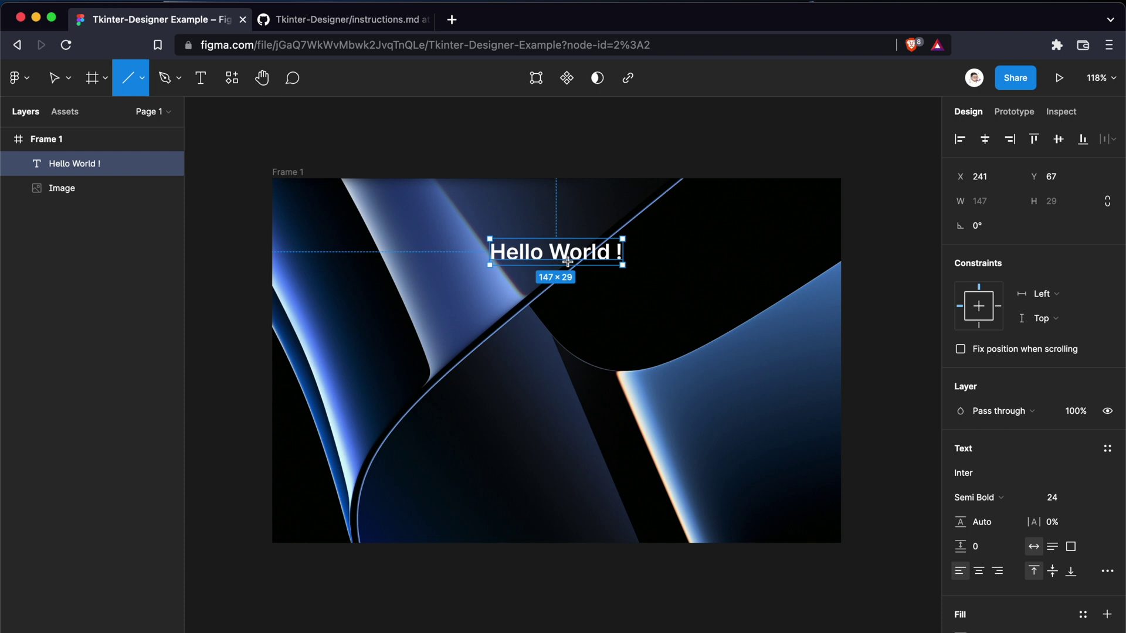
click(141, 78)
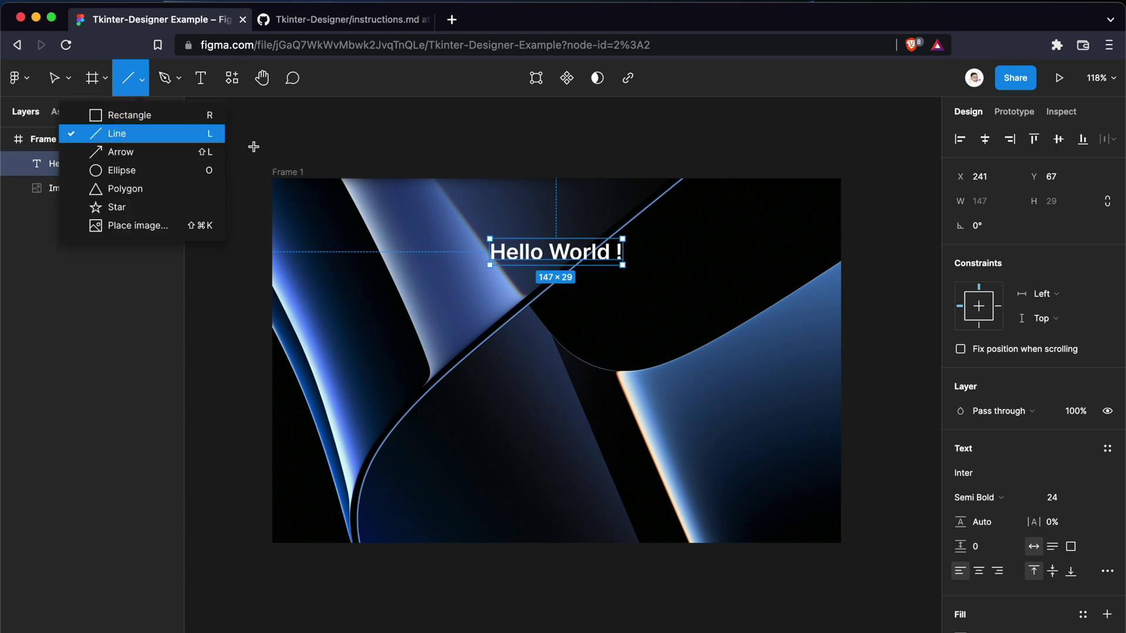
drag(288, 290, 815, 294)
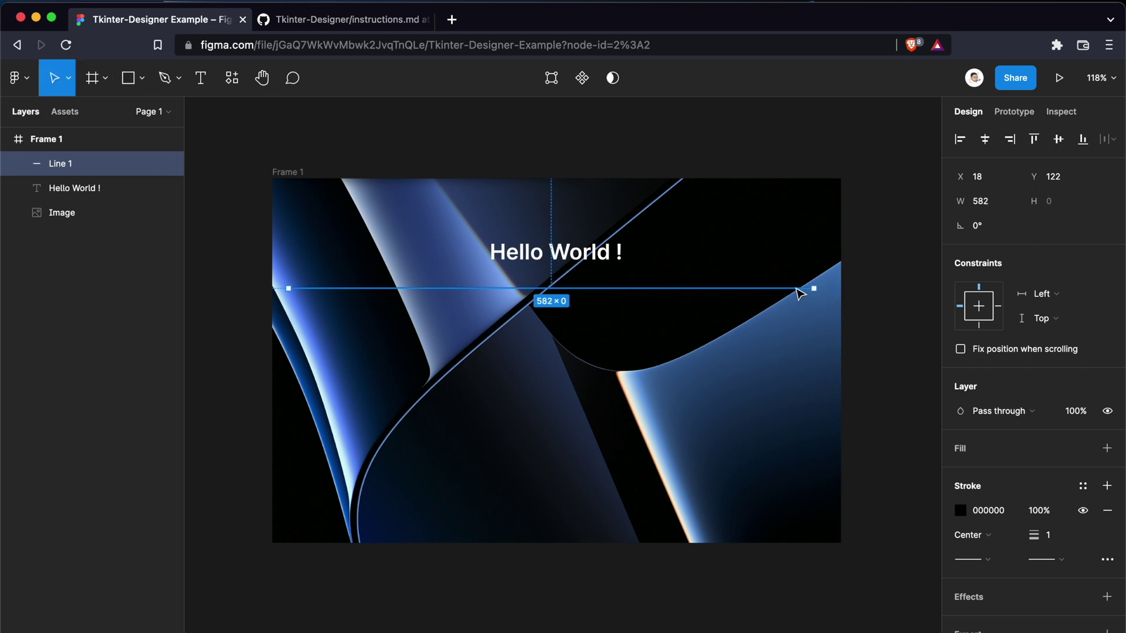
click(985, 140)
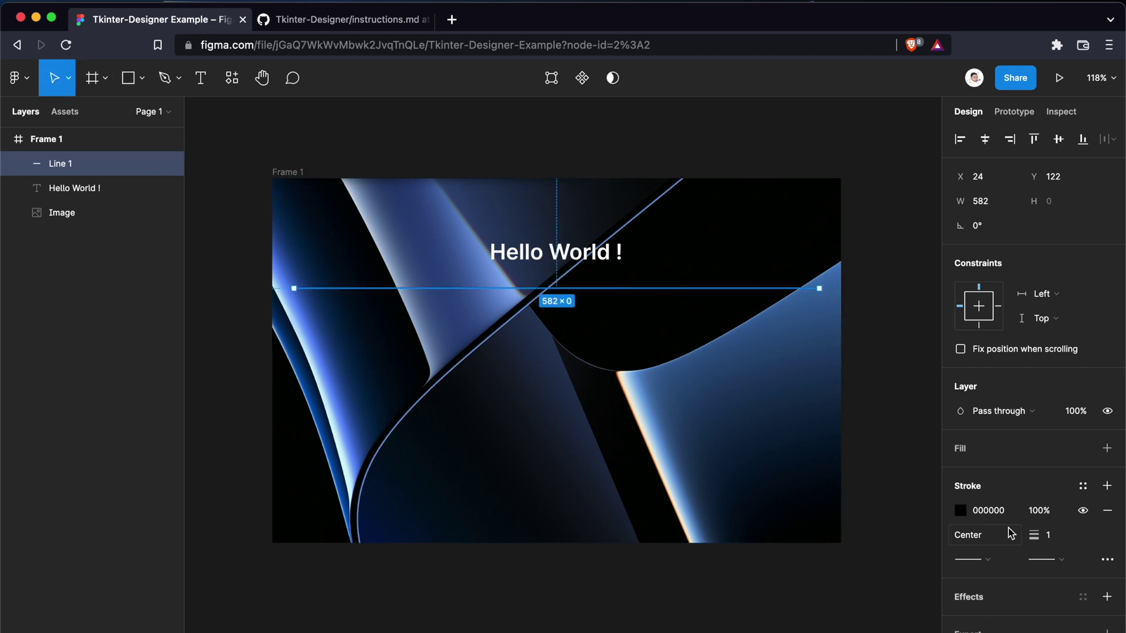
Step: Colour the line's stroke DADADA and nudge it up to Y 114
click(960, 510)
drag(760, 503, 597, 235)
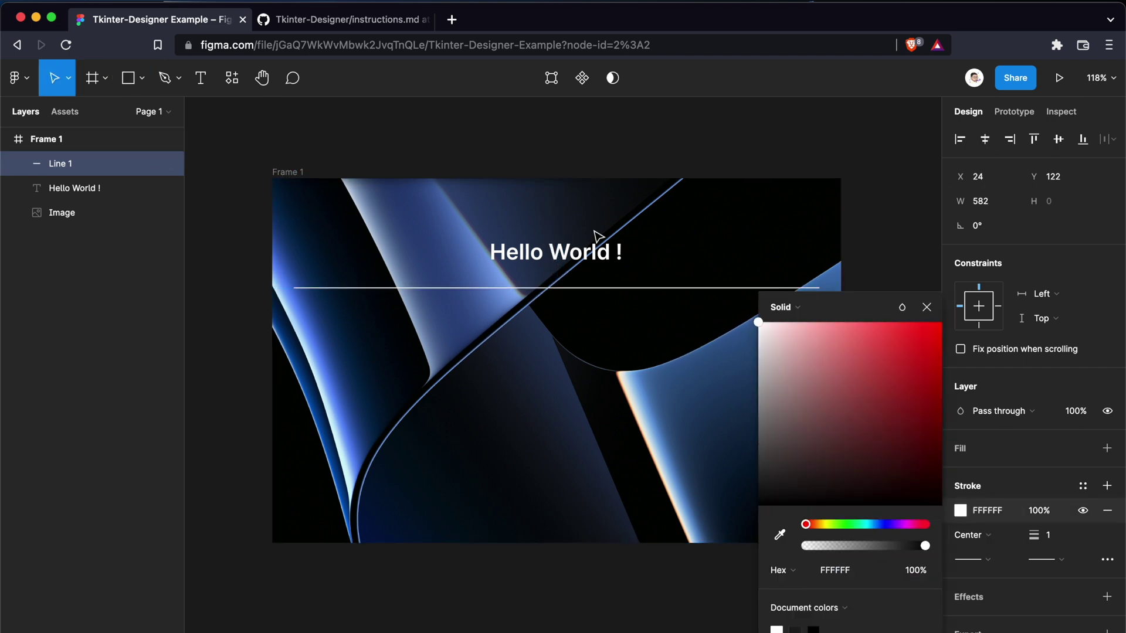
click(1001, 451)
click(959, 510)
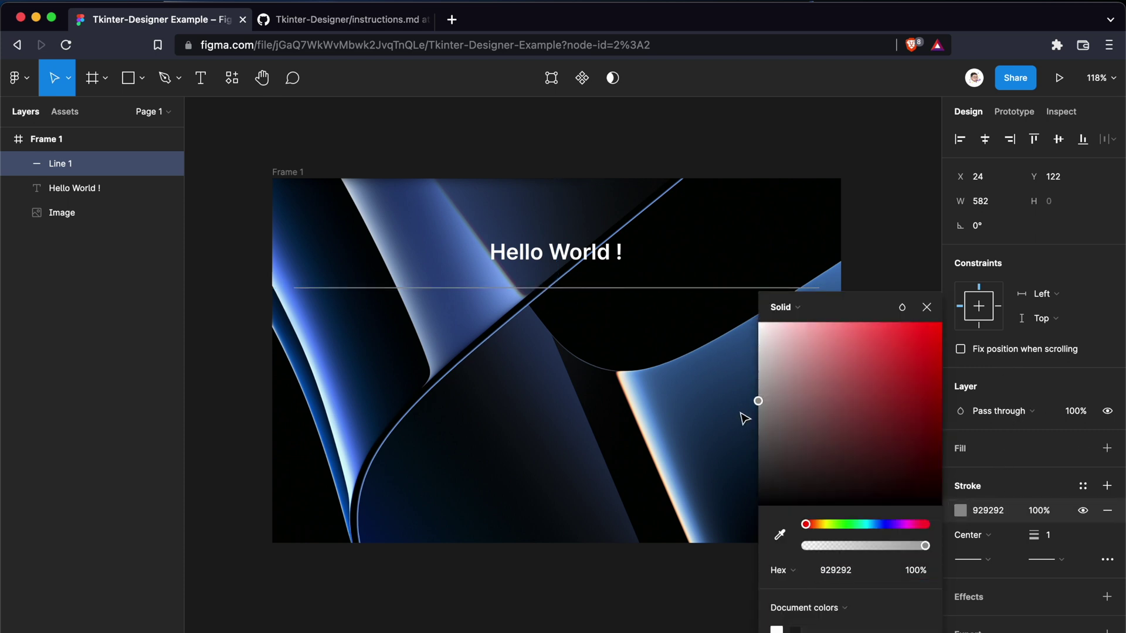
mouse_move(740, 412)
mouse_down()
mouse_move(711, 364)
mouse_move(721, 349)
mouse_up()
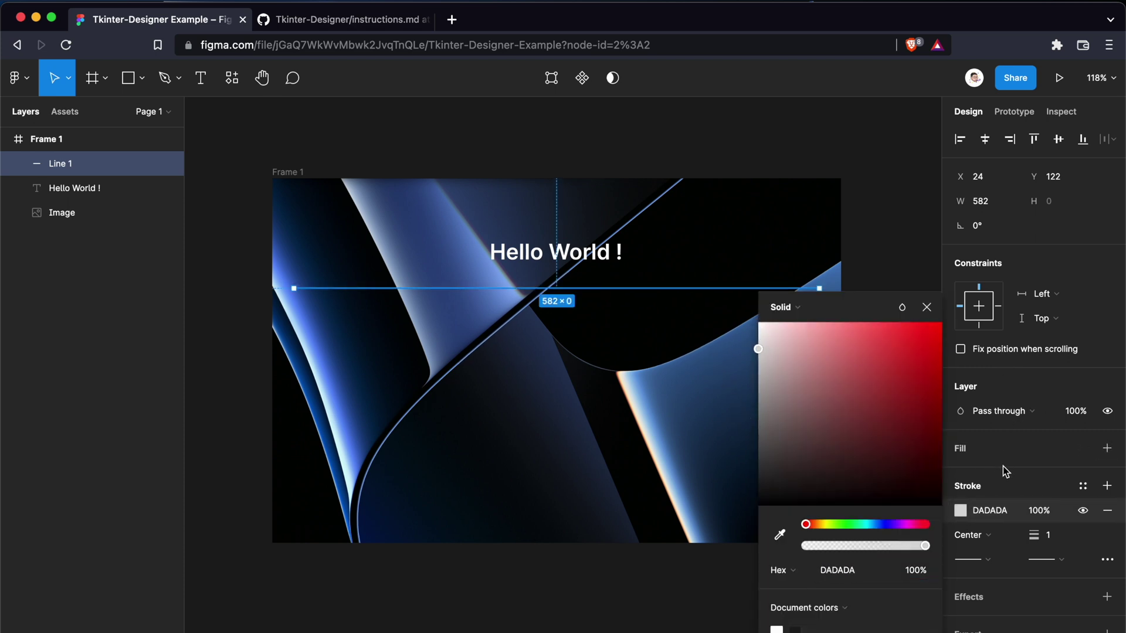
click(641, 302)
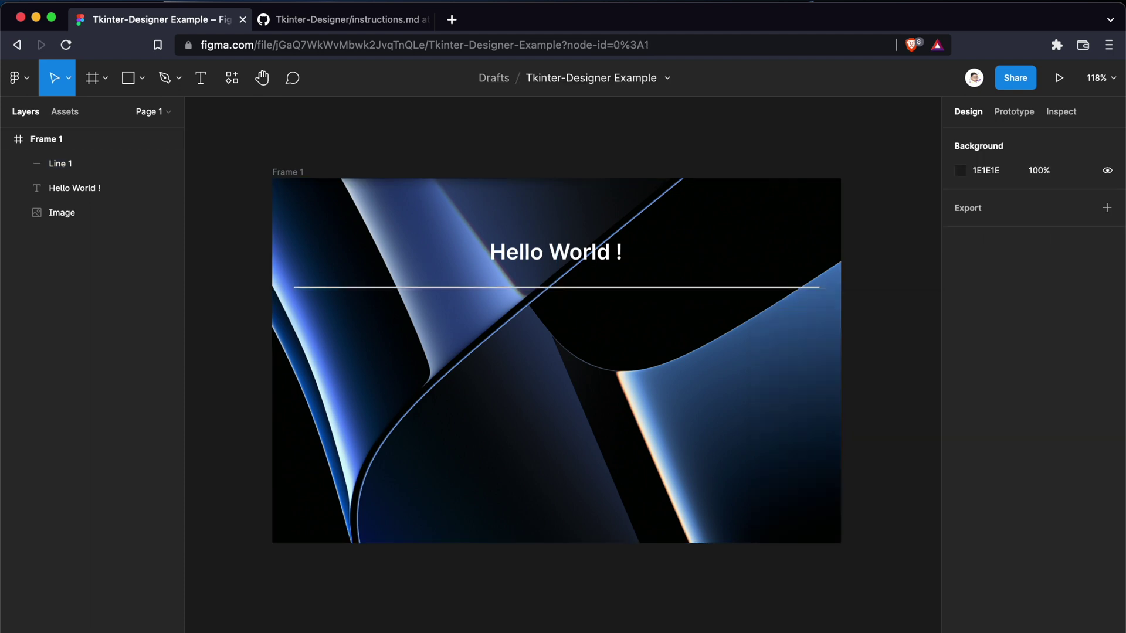
click(608, 287)
key(shift+Up)
click(365, 19)
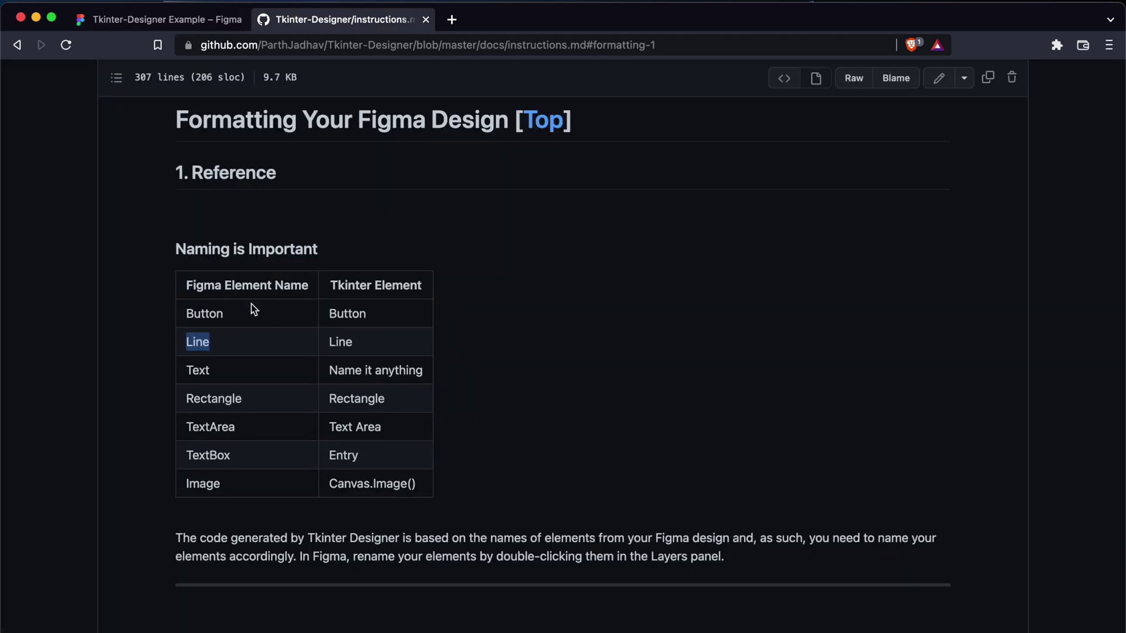
click(202, 20)
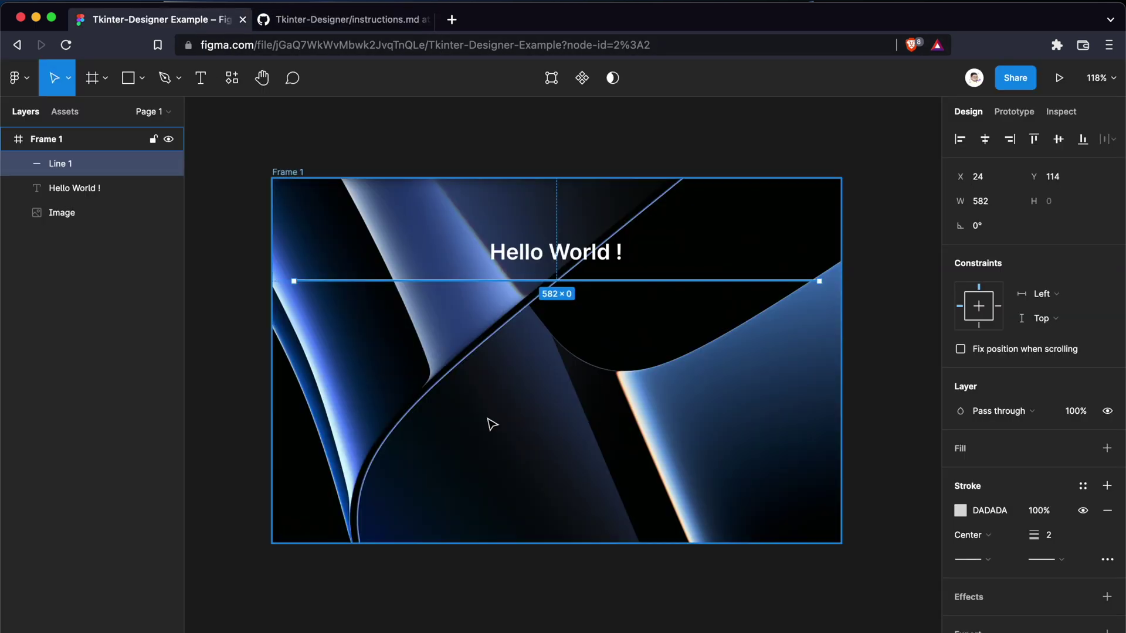
click(568, 608)
Step: Draw a 162×41 rectangle below the divider, filled 1BC8FF with corner radius 9
scroll(568, 608, up, 2)
click(129, 87)
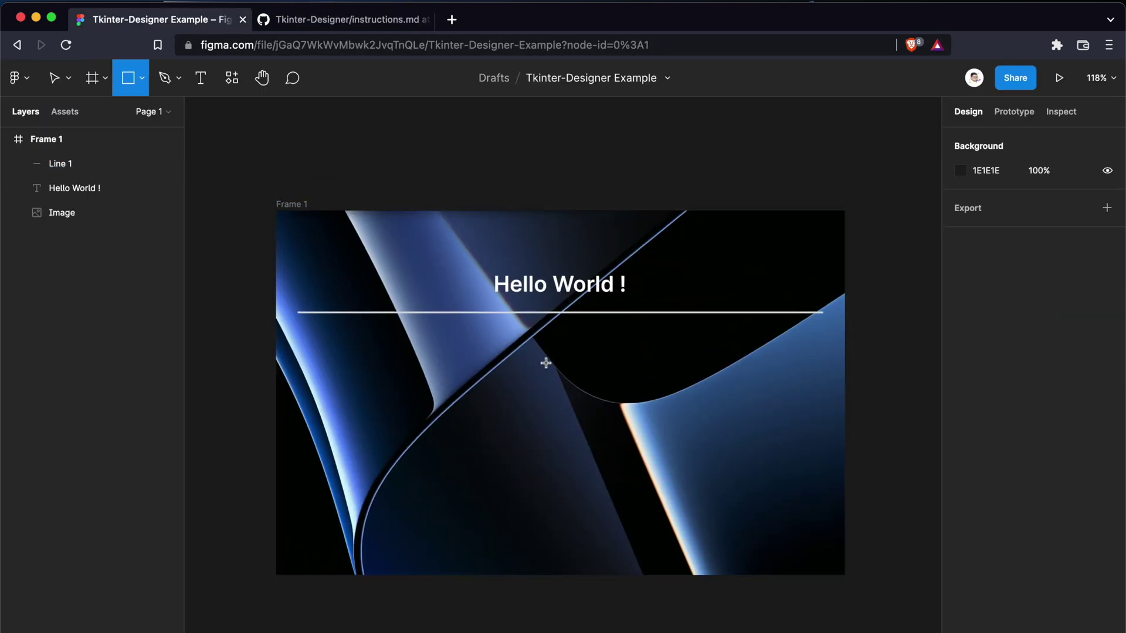
mouse_move(512, 339)
mouse_down()
mouse_move(661, 382)
mouse_move(596, 367)
mouse_up()
click(562, 285)
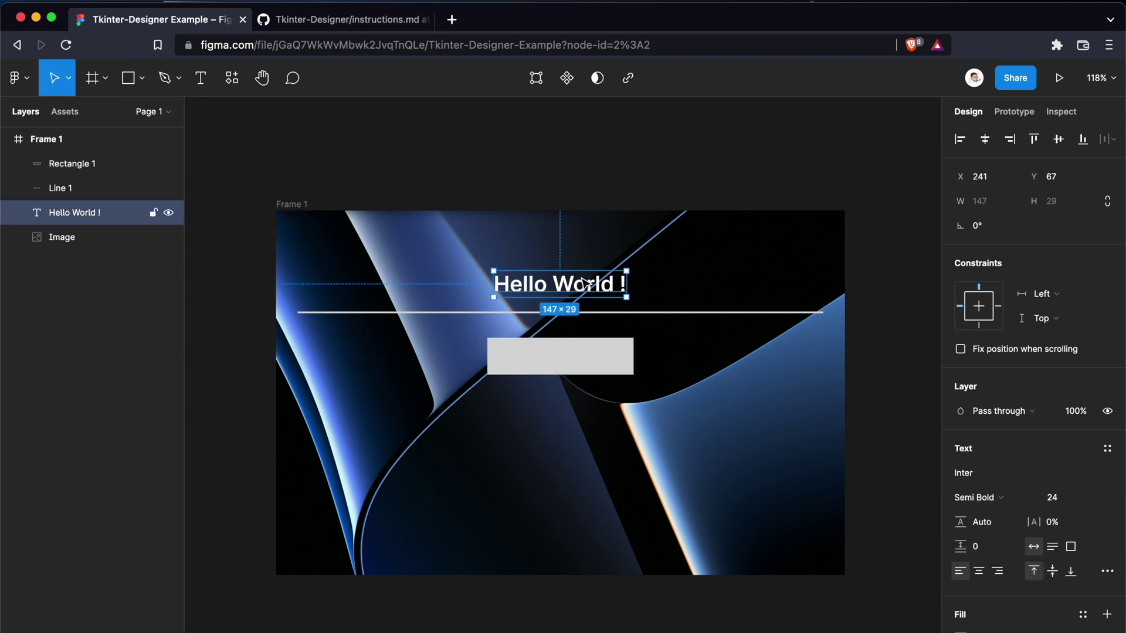
click(572, 359)
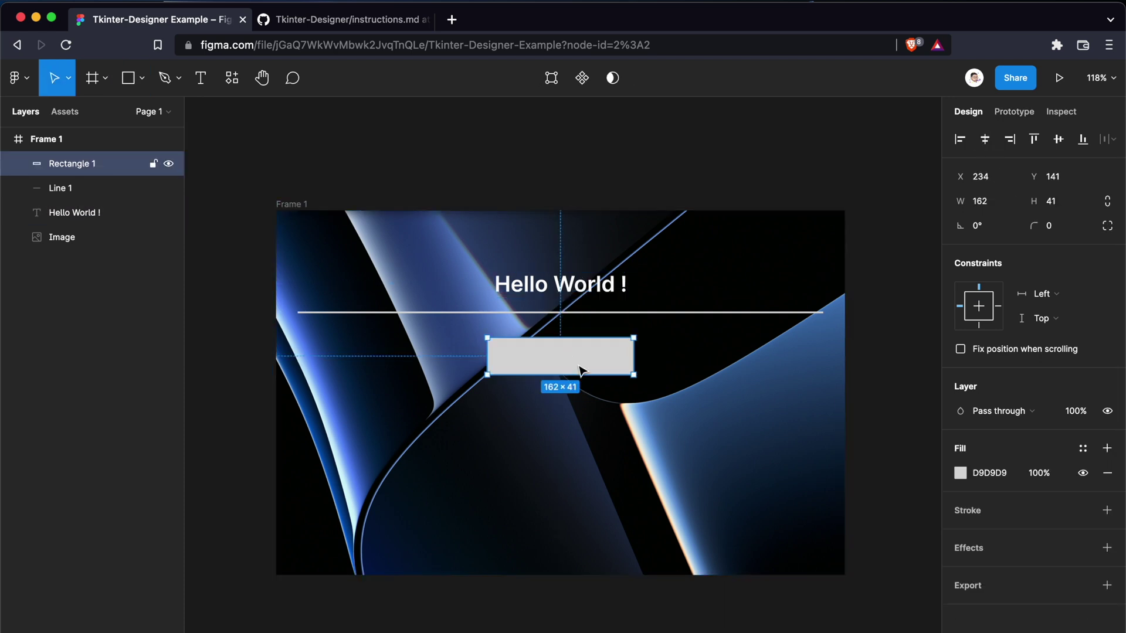
scroll(580, 369, up, 5)
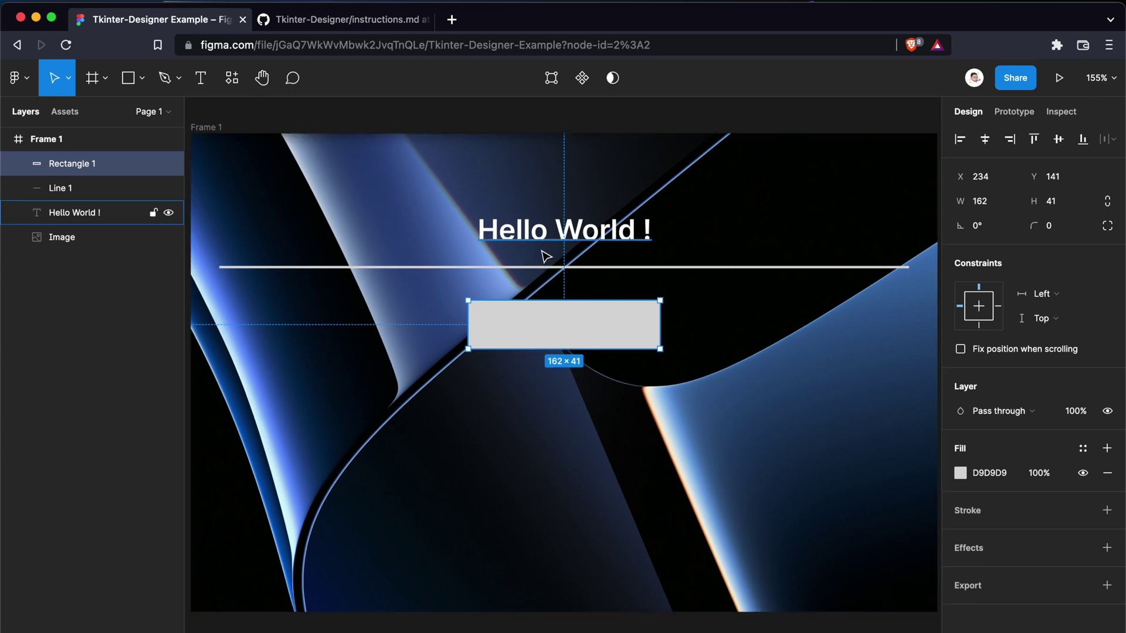
scroll(565, 305, up, 5)
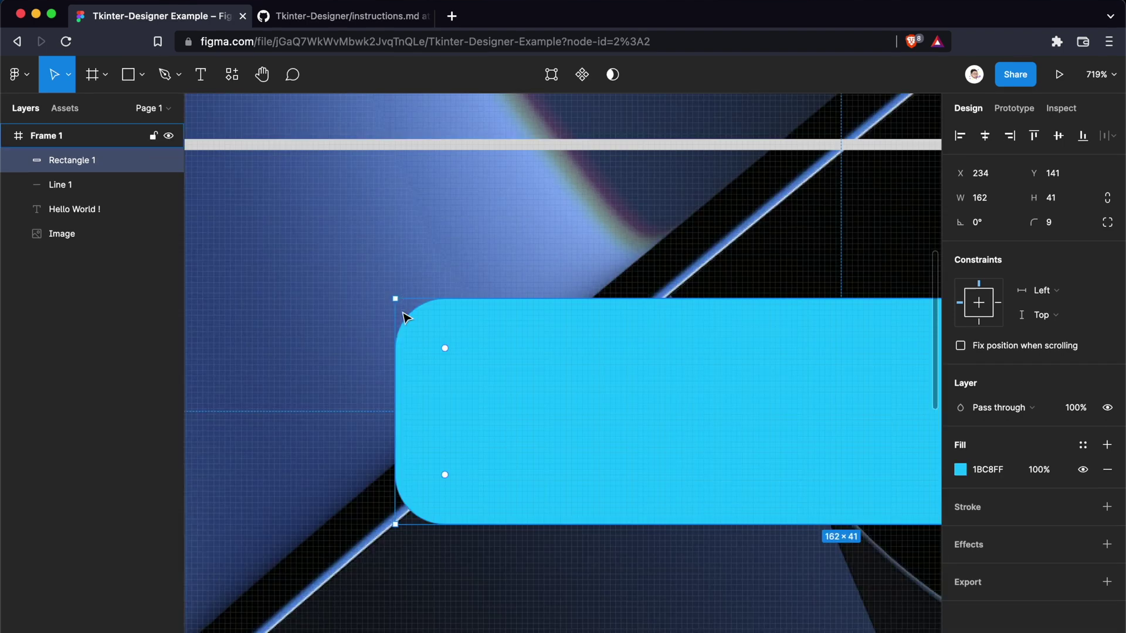
scroll(409, 314, up, 20)
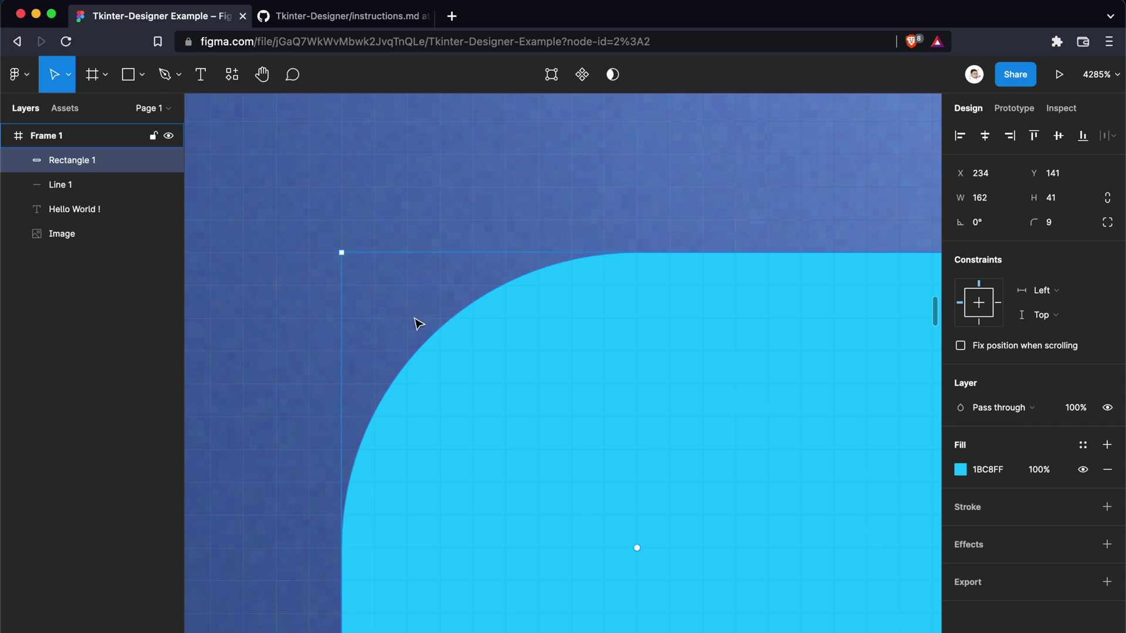
scroll(397, 311, down, 20)
Step: Duplicate the background Image layer
key(Escape)
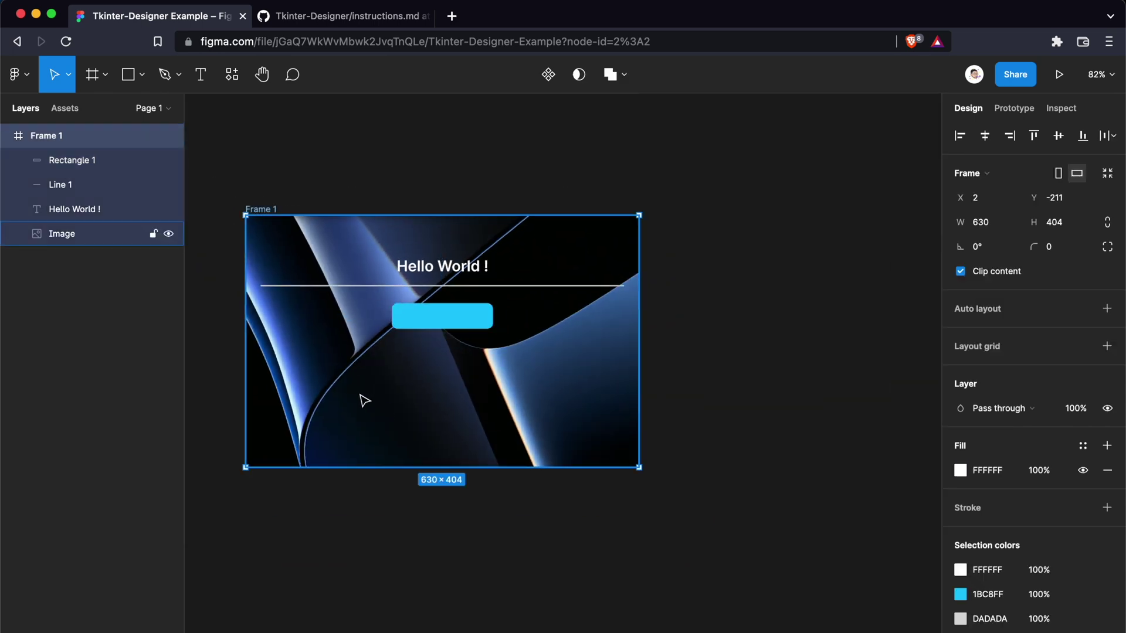
click(37, 233)
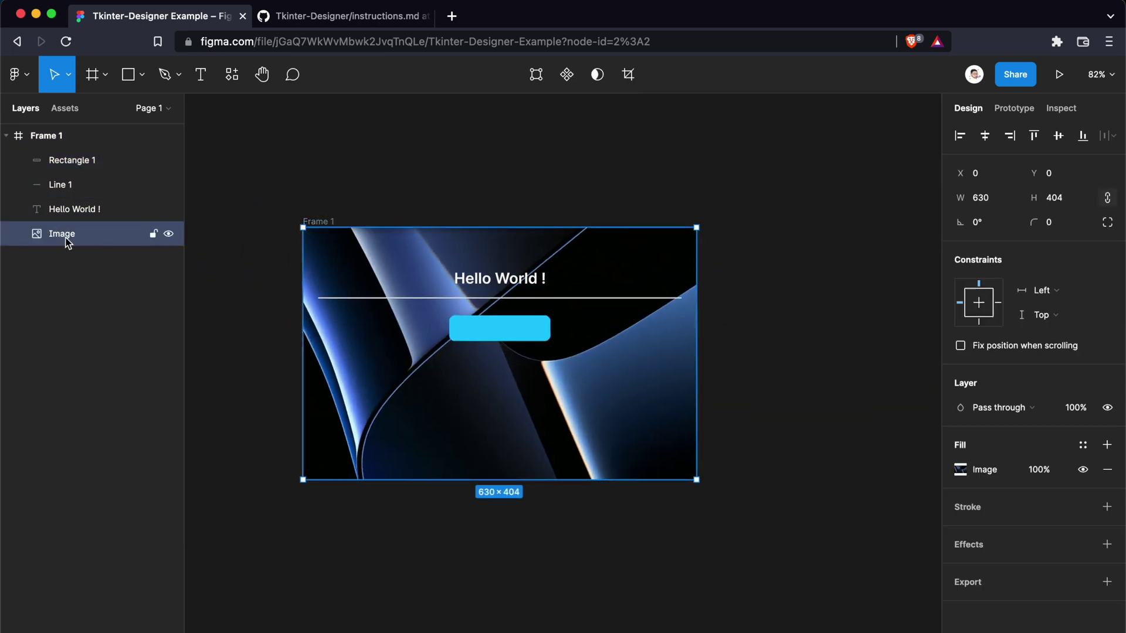
key(super+d)
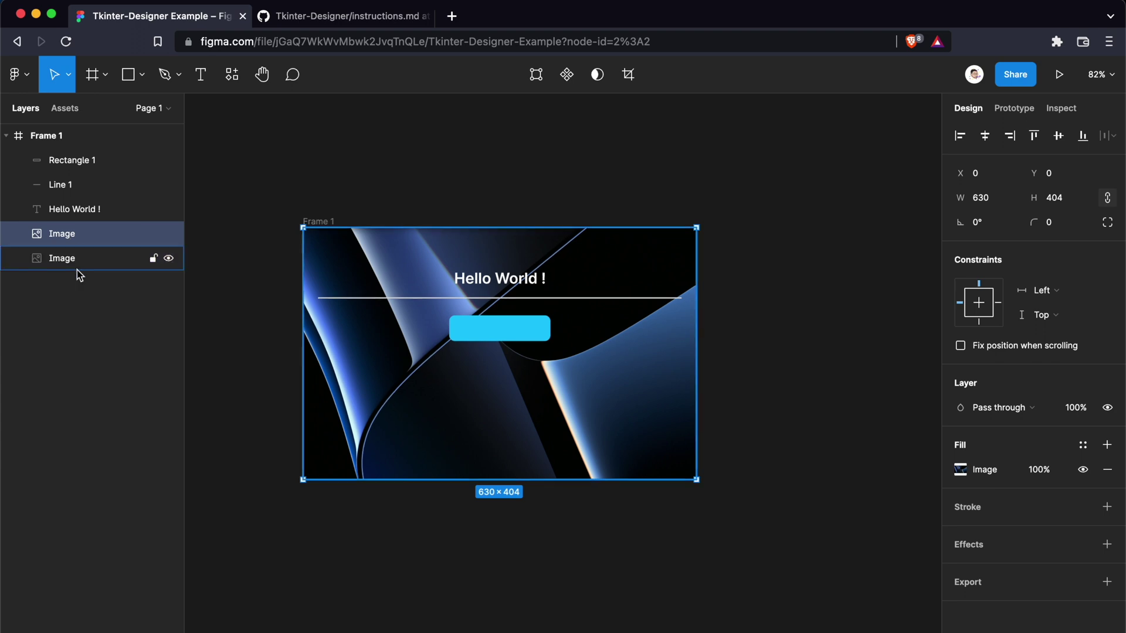
click(76, 259)
drag(696, 479, 556, 372)
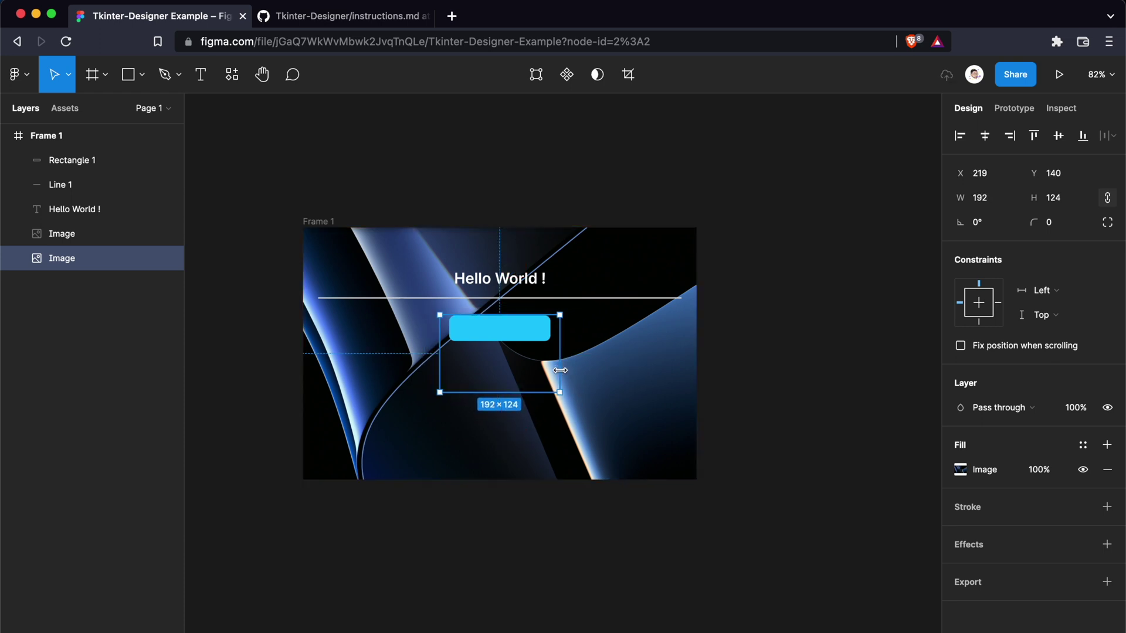
key(super+z)
Step: Crop the image copy to 162×41 at X 234, Y 141 behind the rectangle
click(984, 470)
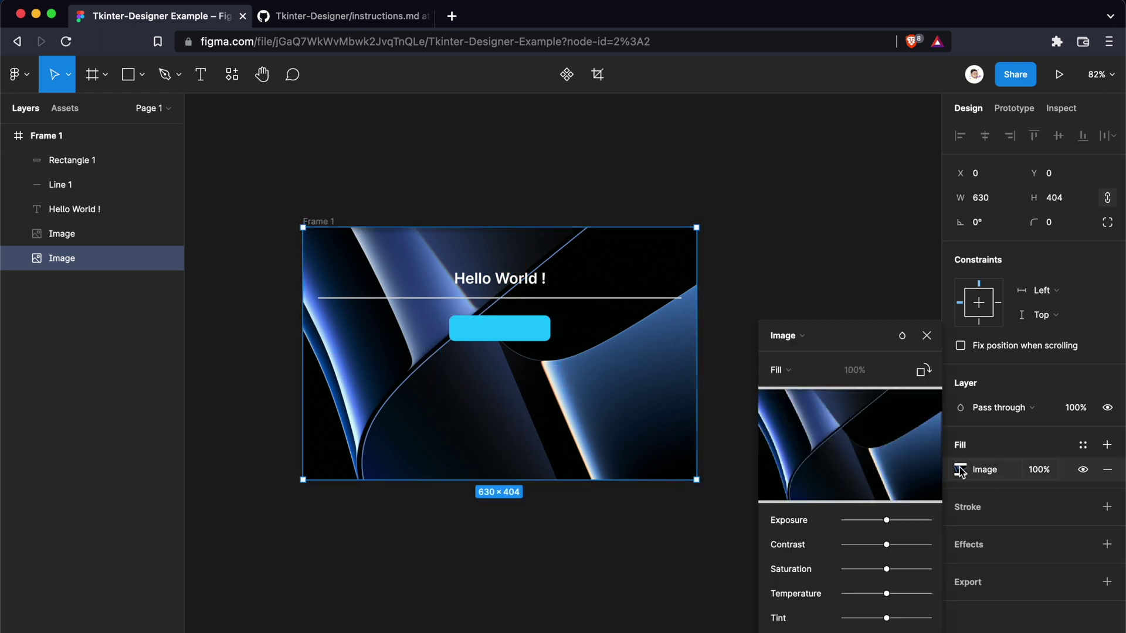
click(793, 371)
click(804, 407)
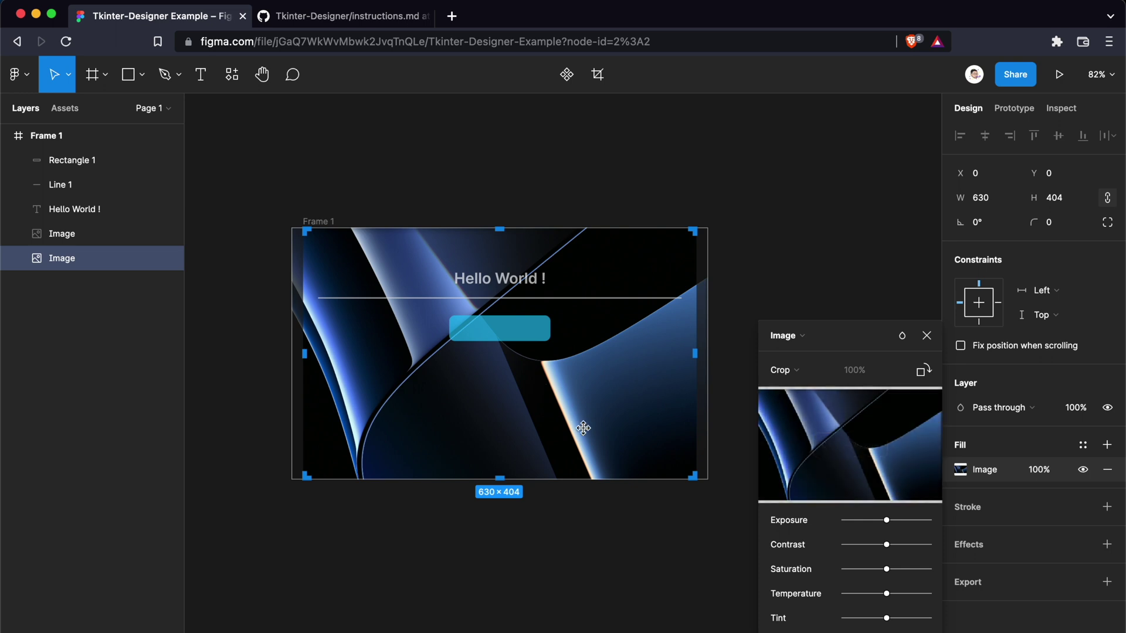
drag(685, 469, 551, 343)
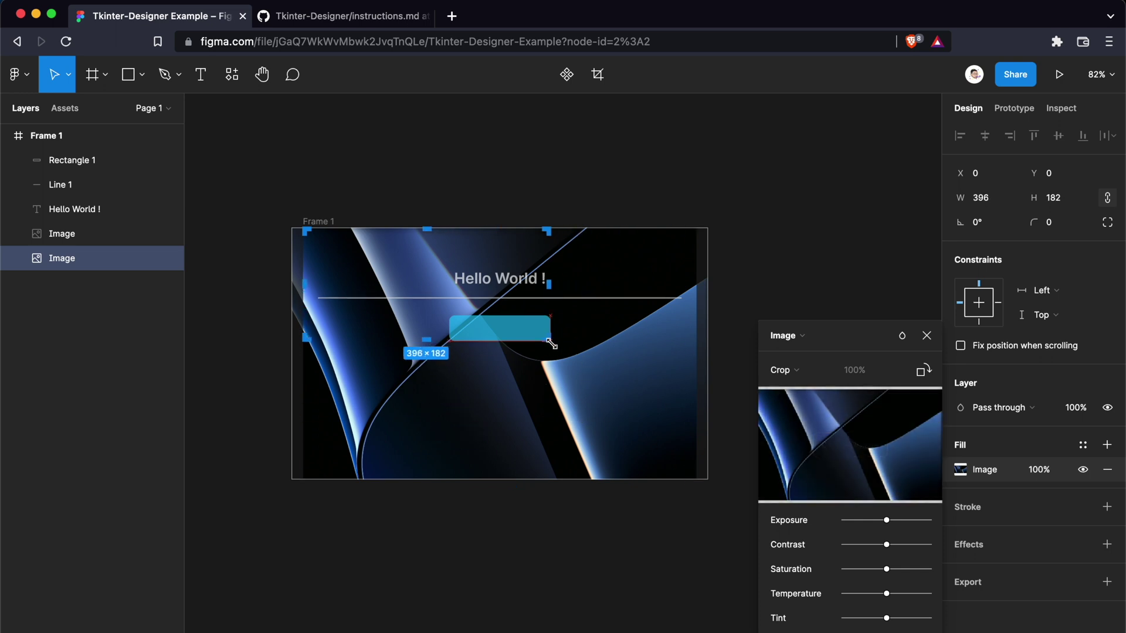
drag(306, 231, 445, 317)
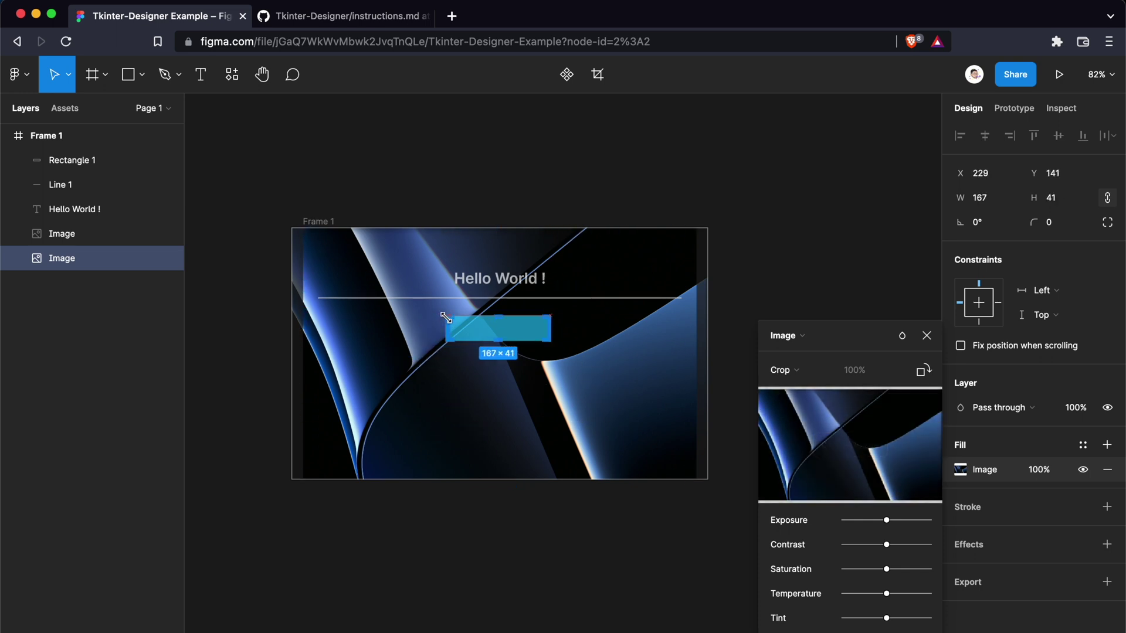
scroll(472, 330, up, 10)
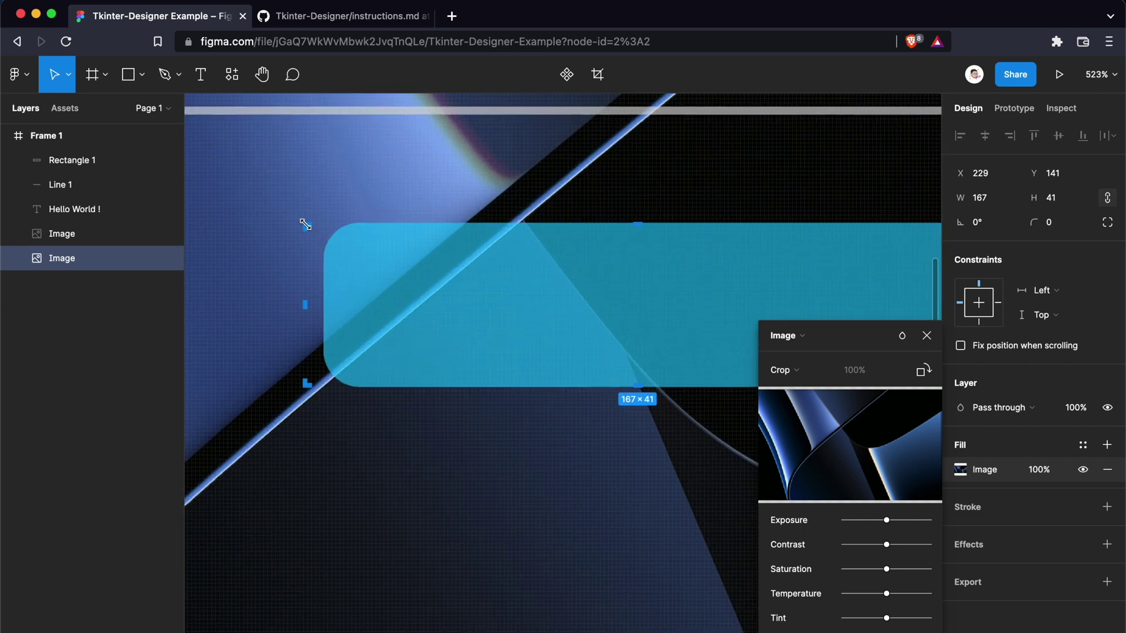
drag(312, 225, 323, 224)
scroll(323, 223, right, 5)
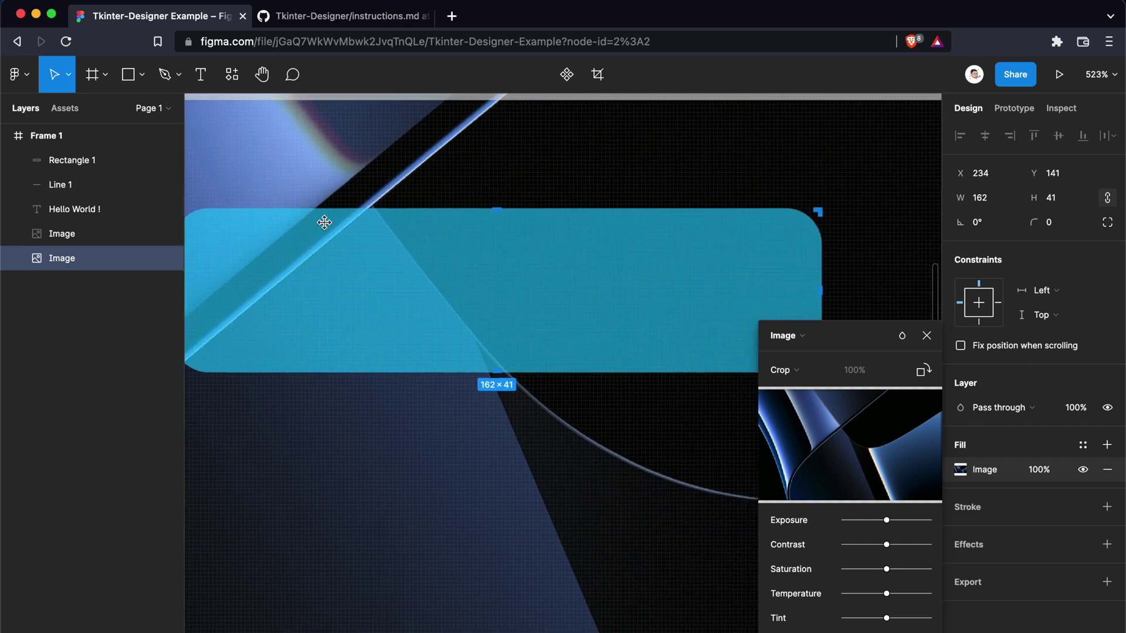
scroll(325, 222, left, 5)
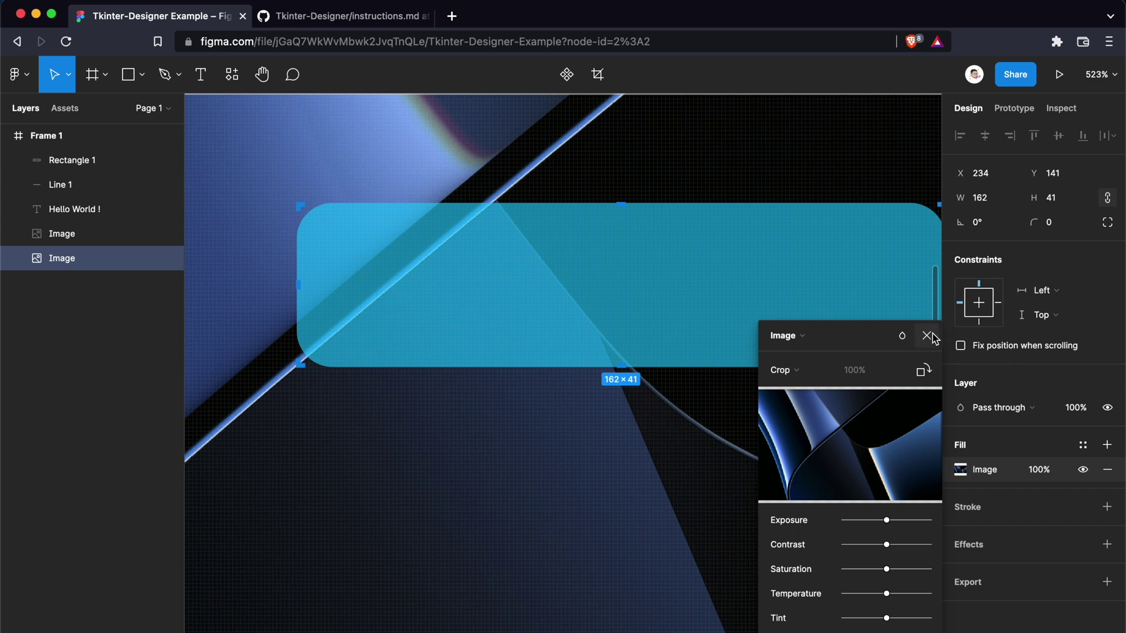
click(928, 335)
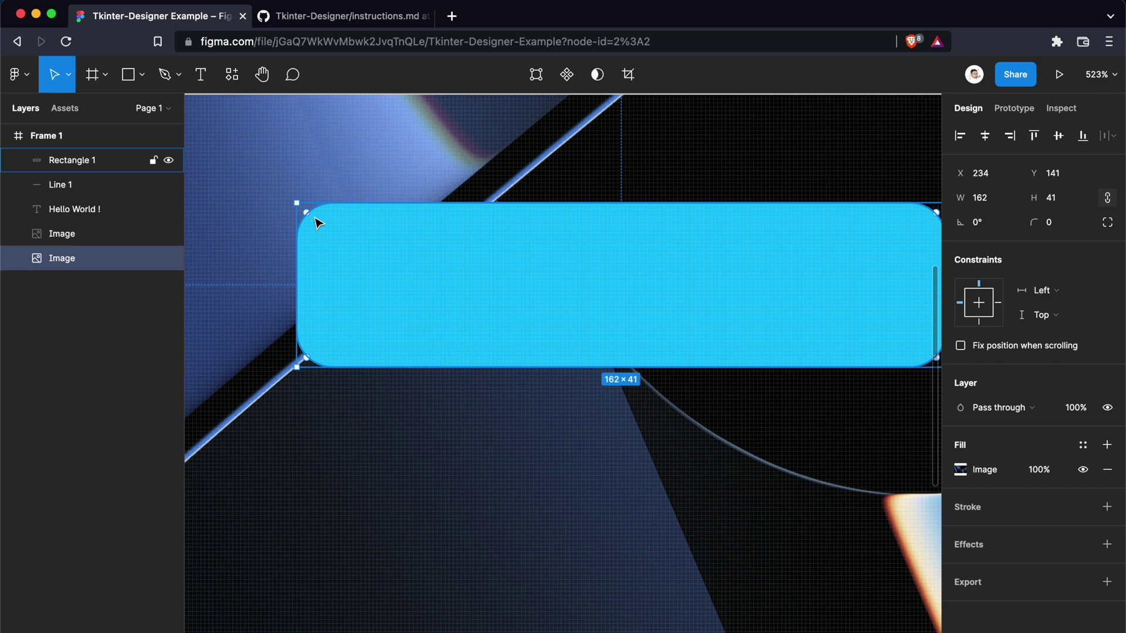
Step: Group cyan Rectangle 1 with the cropped image copy and name the group 'Button'
shift+click(73, 160)
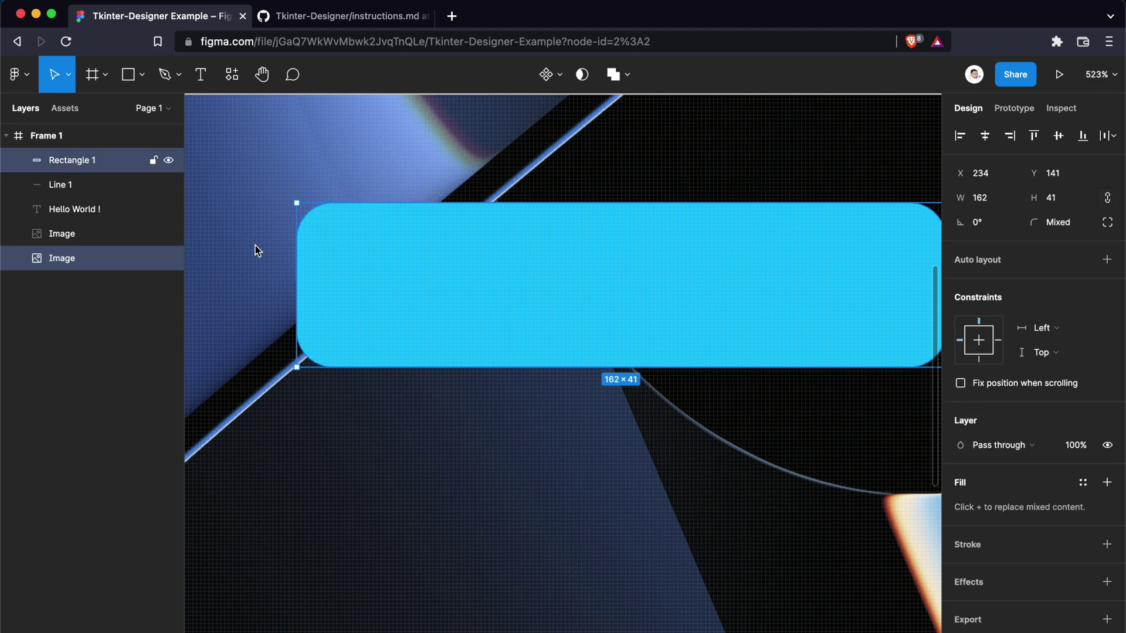
key(super+g)
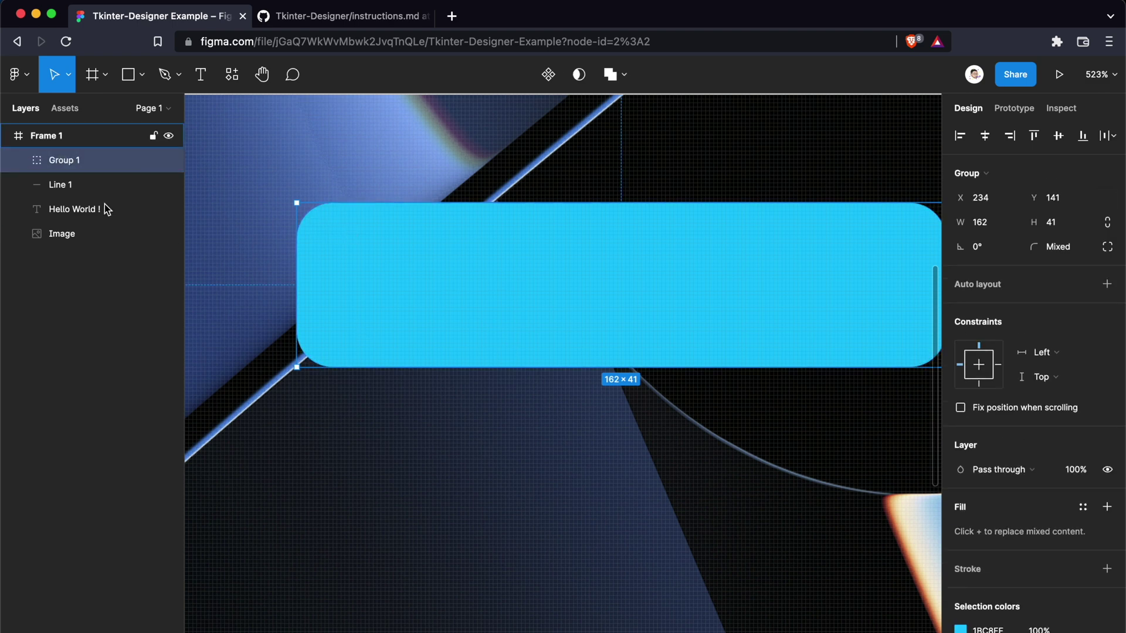
double_click(68, 162)
text(But)
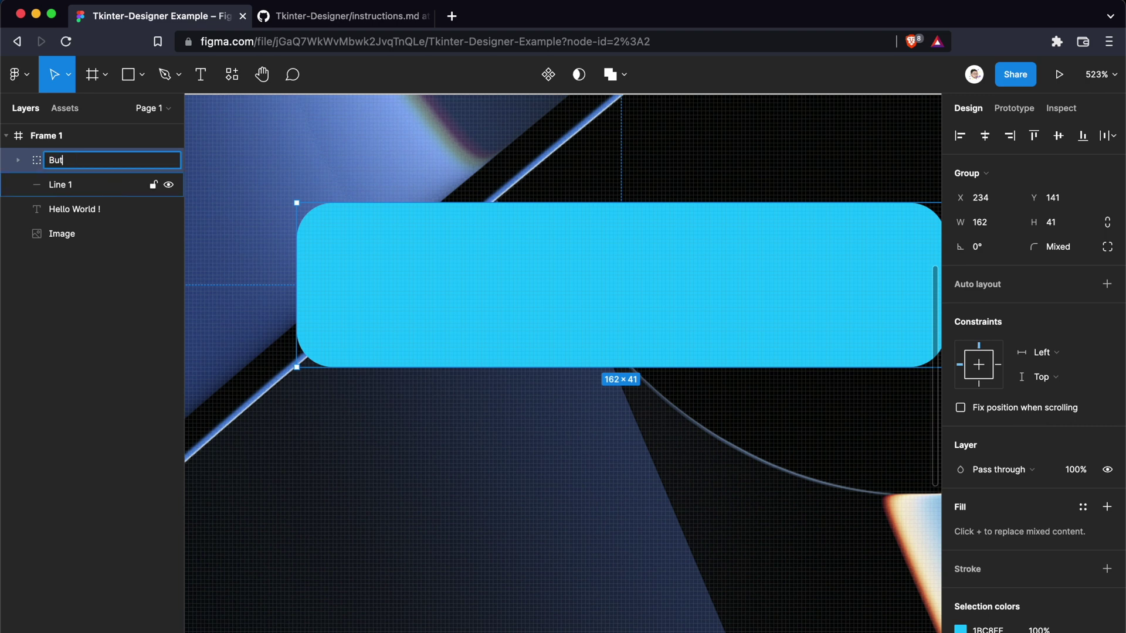
text(ton)
key(Return)
key(Escape)
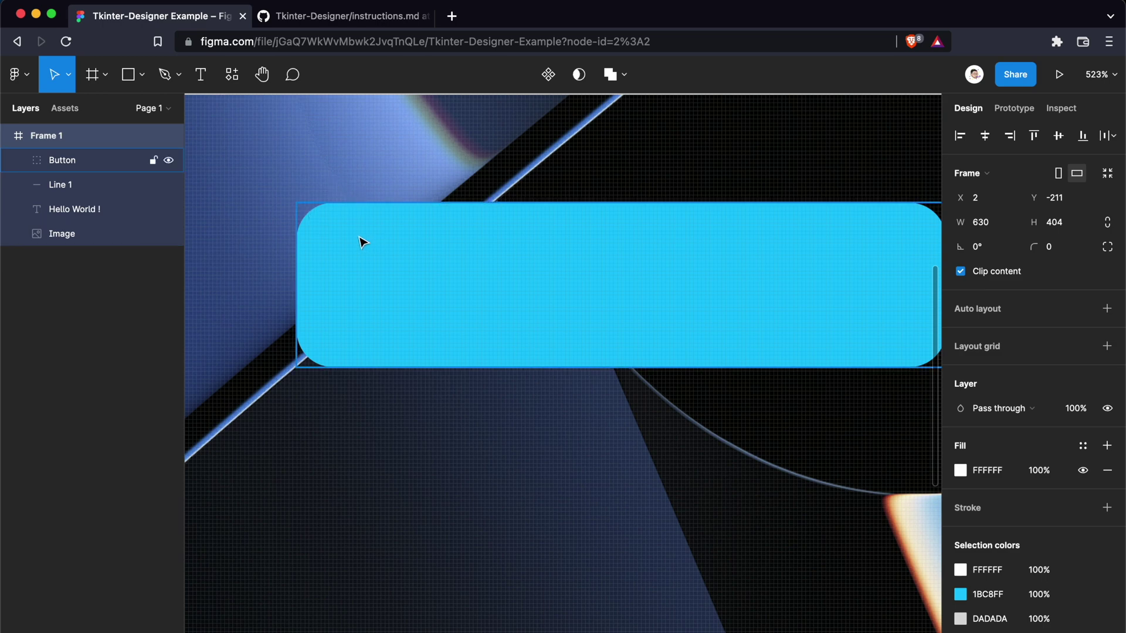
scroll(363, 242, down, 5)
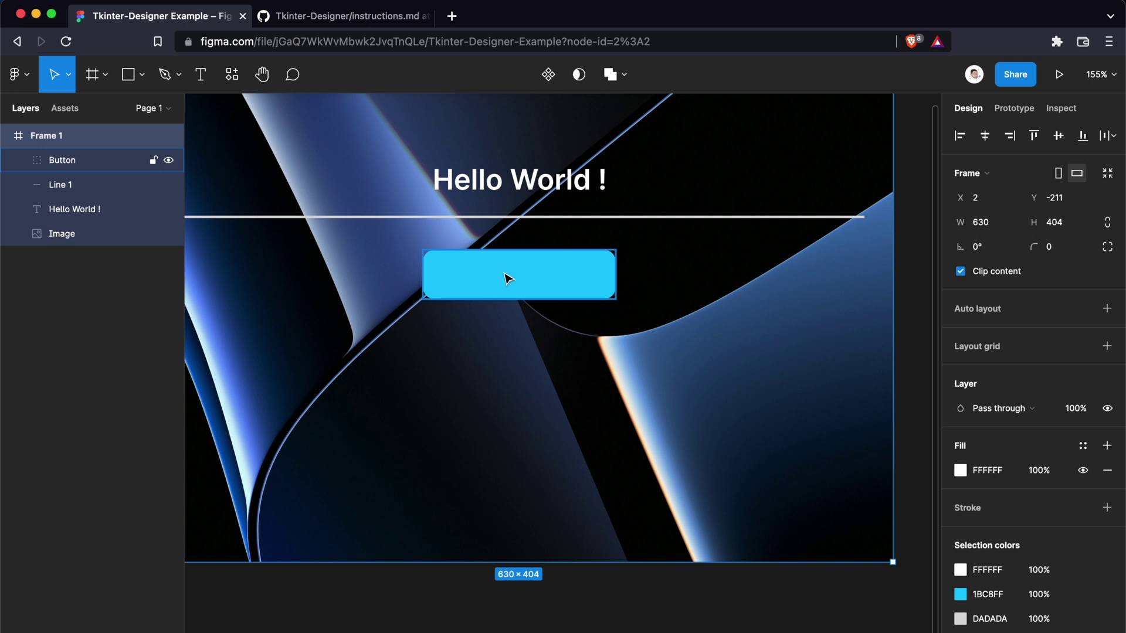
Step: Add a 'Button' text label and centre it on the cyan rectangle
click(206, 82)
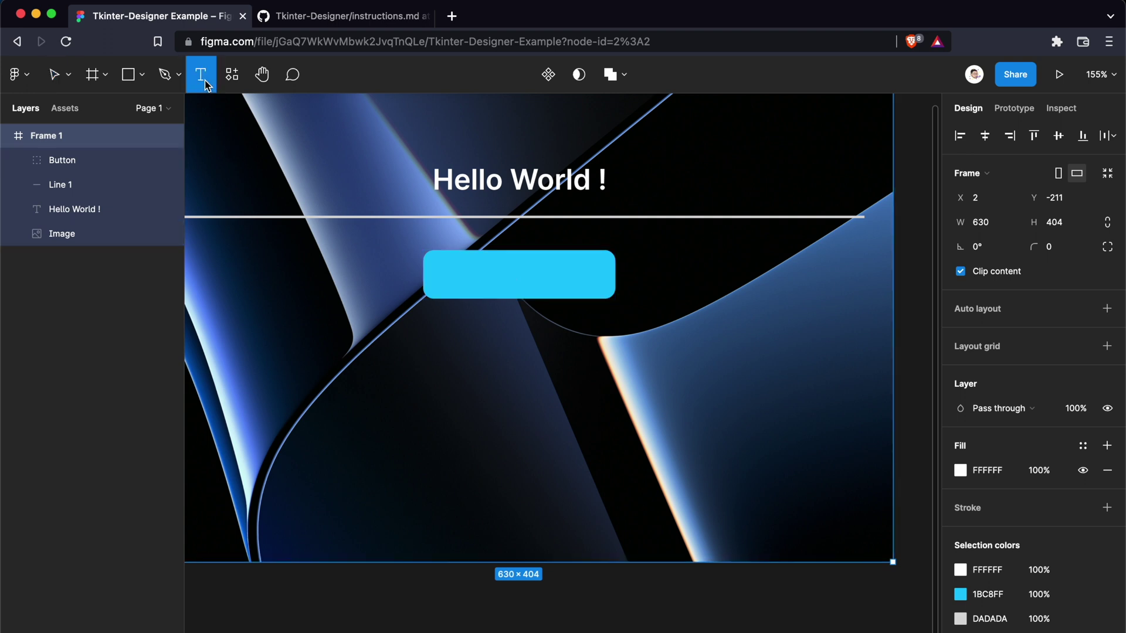
scroll(507, 270, up, 3)
click(508, 273)
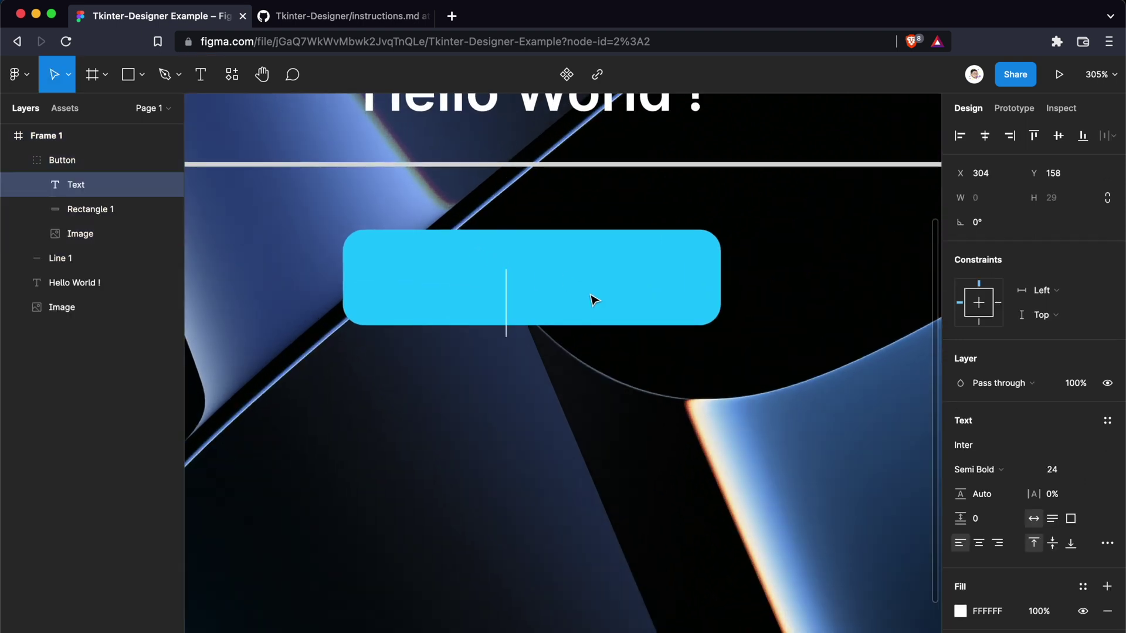
text(Button)
key(Escape)
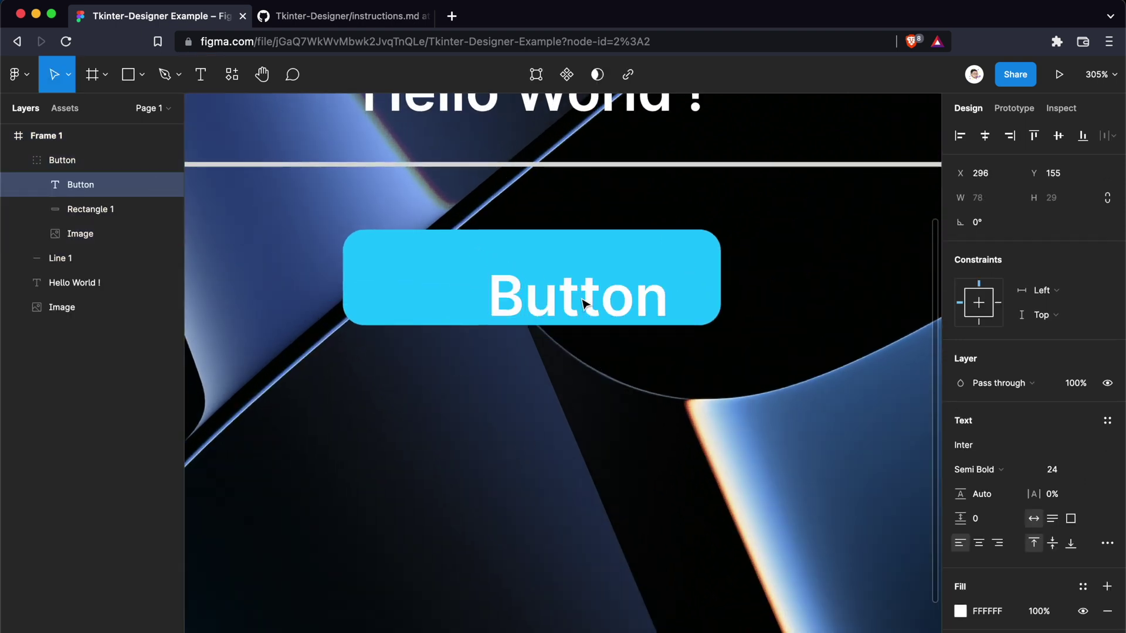
drag(584, 303, 538, 288)
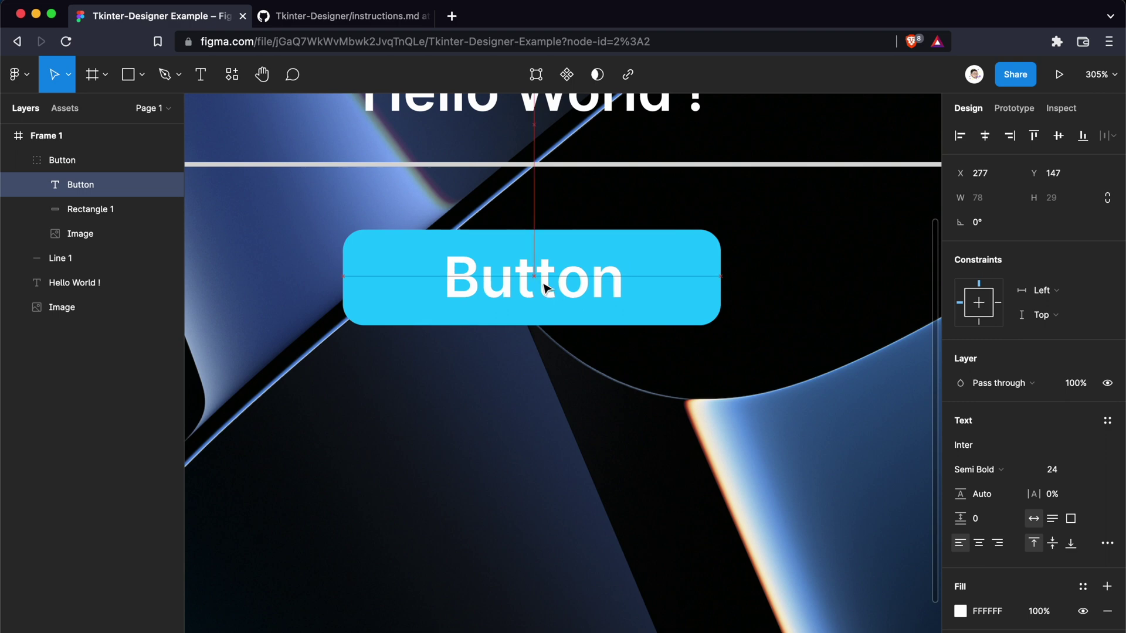
Step: Collapse the Button group and select the divider Line 1 layer for renaming
click(25, 161)
click(69, 185)
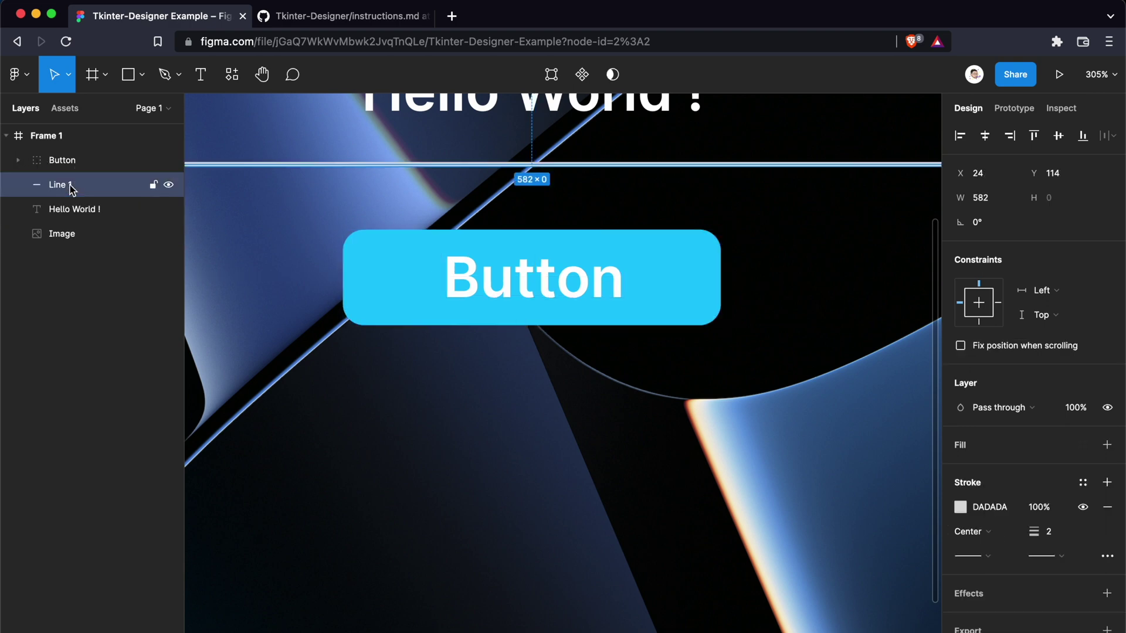
click(70, 217)
key(Tab)
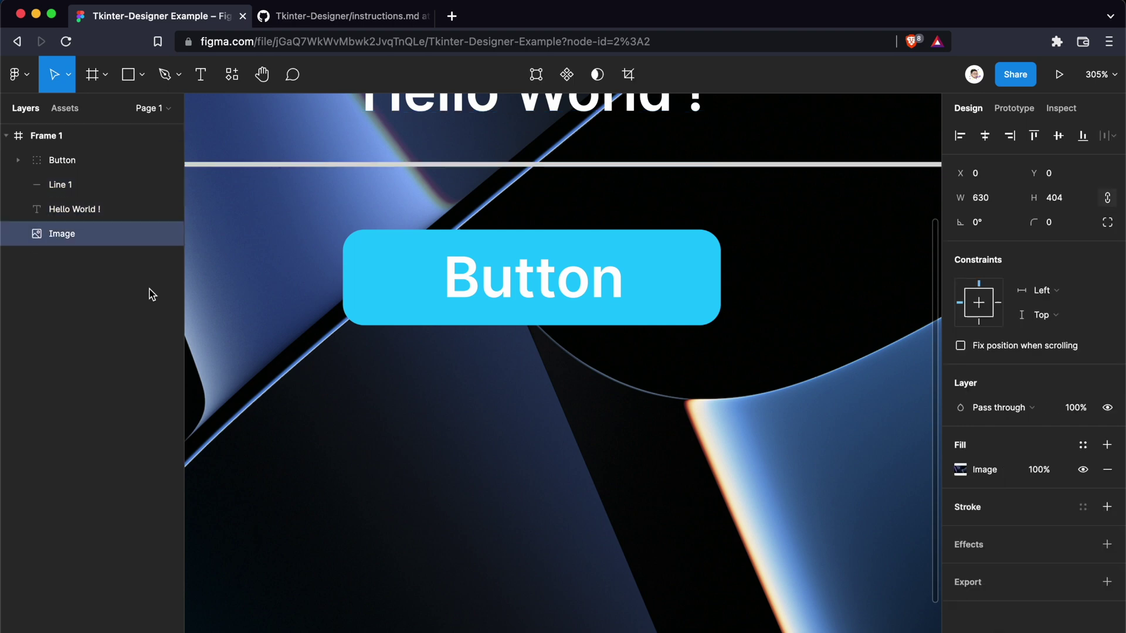
click(71, 188)
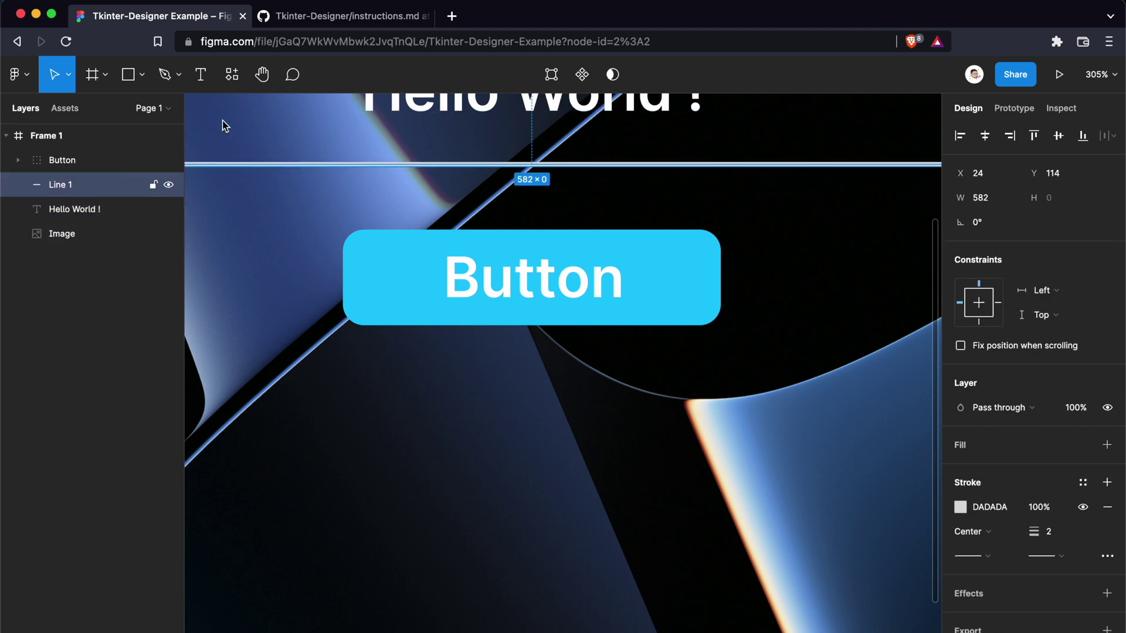
double_click(63, 186)
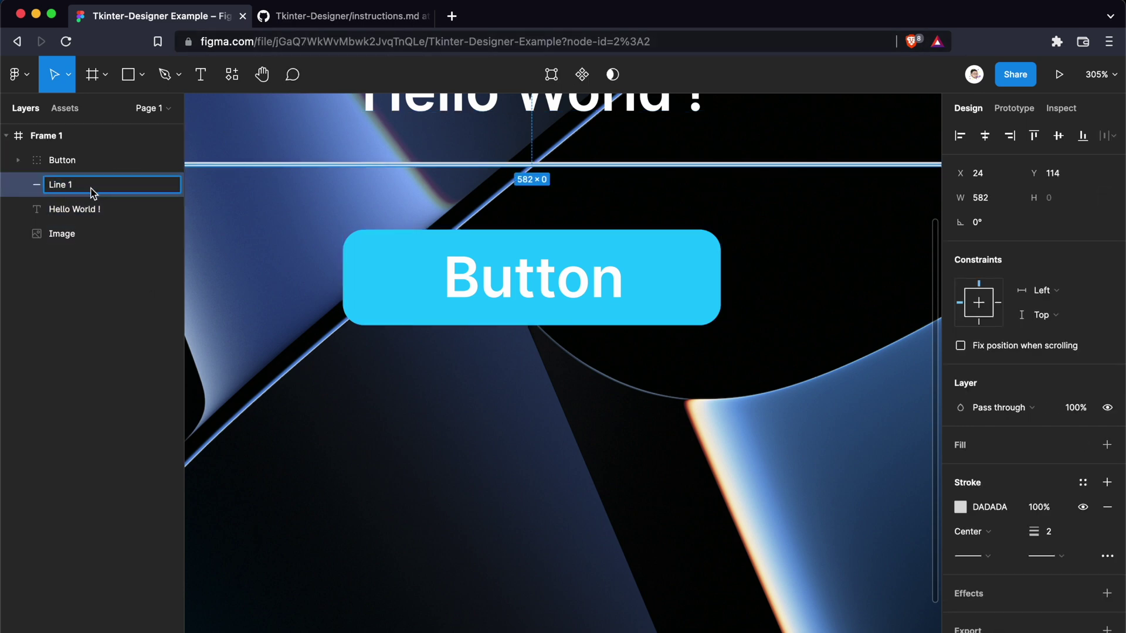
Step: Rename the divider layer from Line 1 to 'Line', following the naming table
click(346, 15)
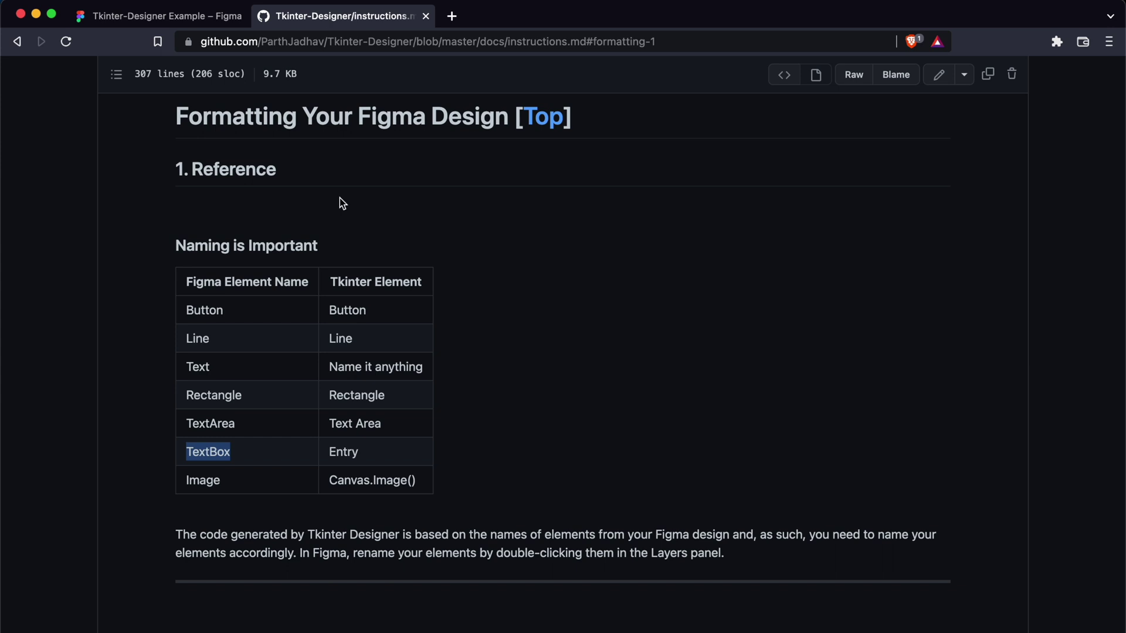
double_click(203, 338)
click(205, 16)
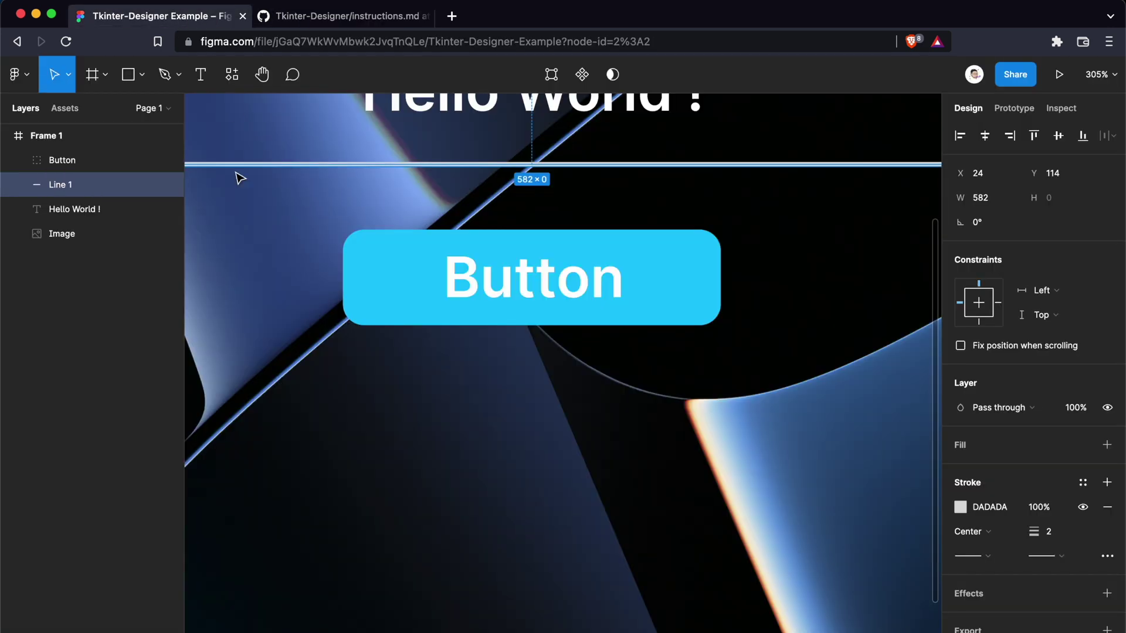
double_click(78, 184)
key(Return)
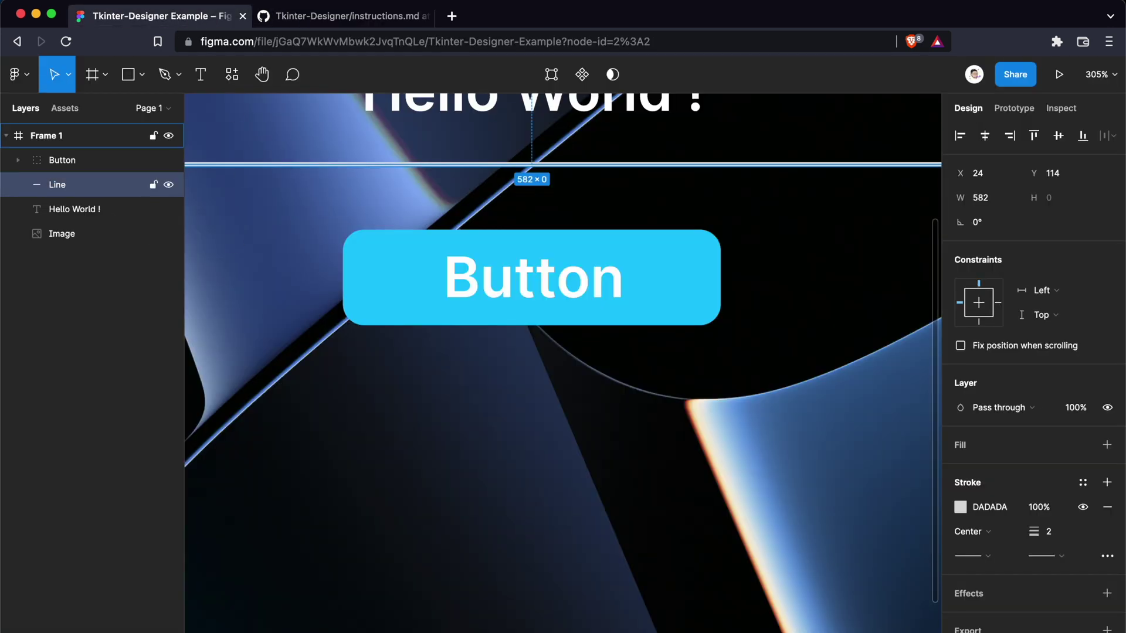
Step: Set the Button label's font size to 20 and recentre it in the button
click(535, 291)
double_click(535, 291)
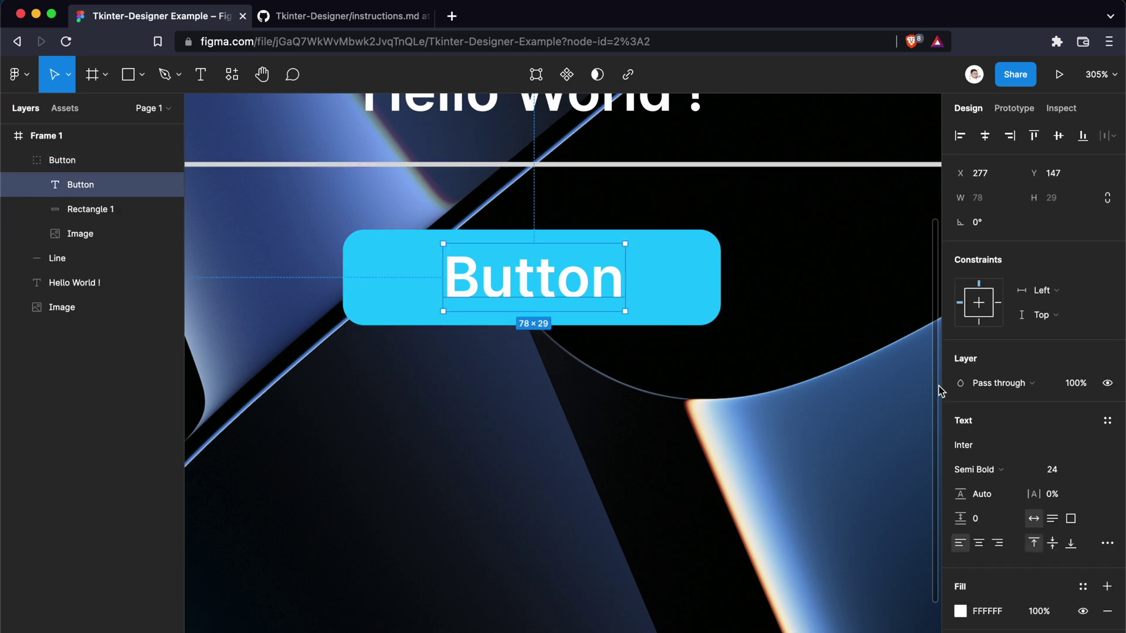
click(1088, 470)
click(1088, 457)
click(505, 304)
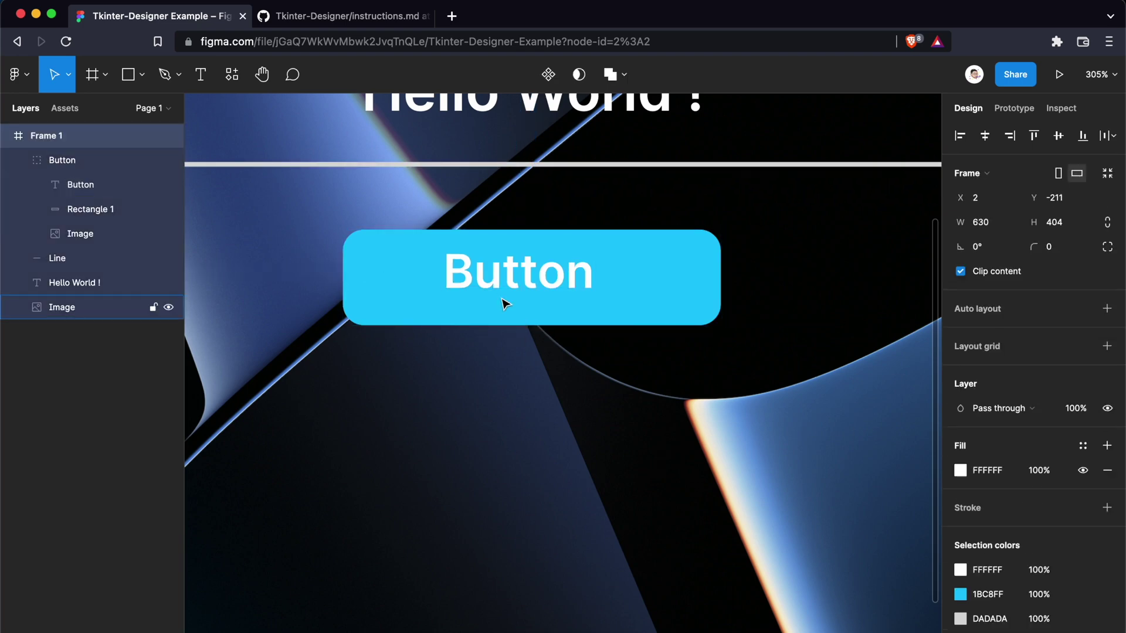
double_click(507, 303)
drag(503, 284, 512, 287)
Step: Fit Frame 1 in view and look up the name 'Rectangle' in the naming table
click(596, 400)
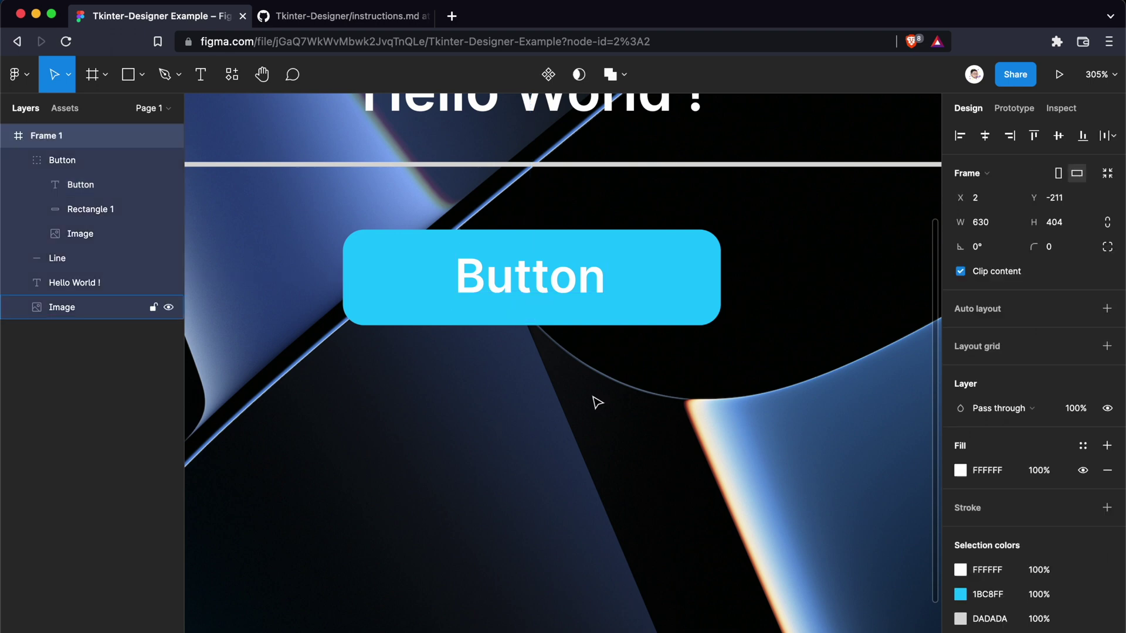
key(shift+1)
click(418, 19)
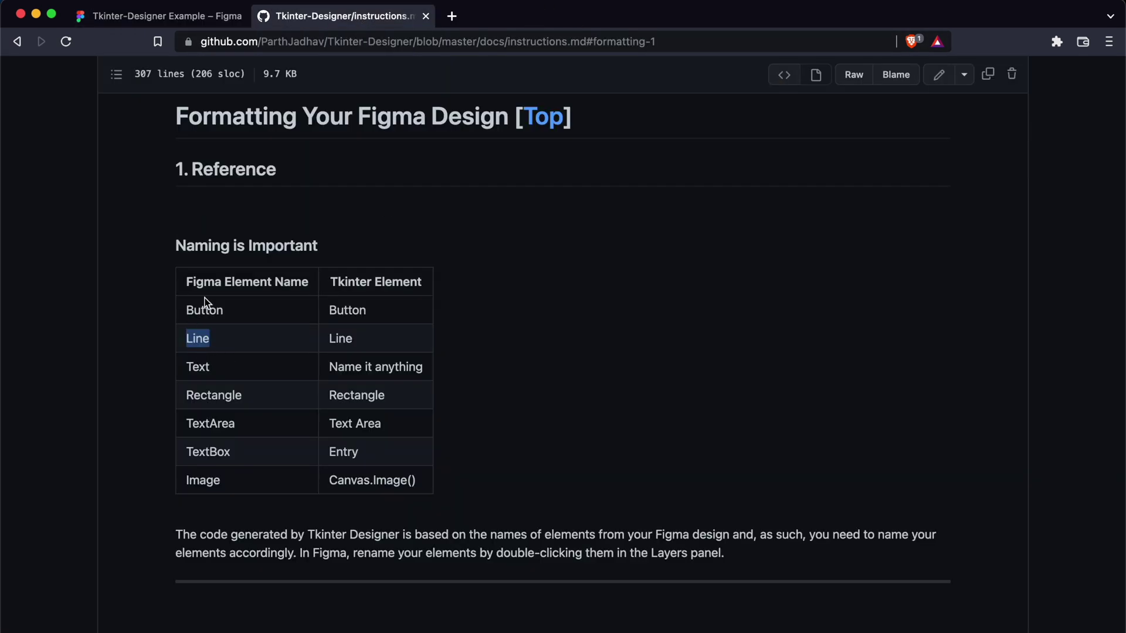
double_click(207, 396)
Step: Draw a 179×31 rectangle below the Button and name its layer 'Rectangle'
key(super+1)
click(128, 78)
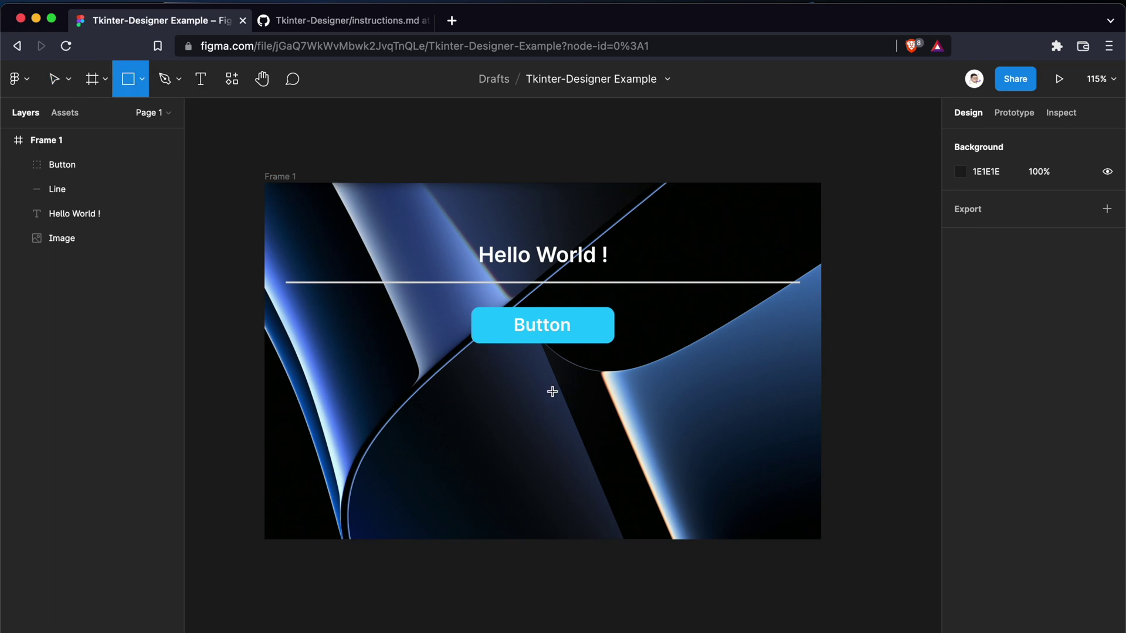
mouse_move(475, 365)
mouse_down()
mouse_move(629, 388)
mouse_move(578, 384)
mouse_up()
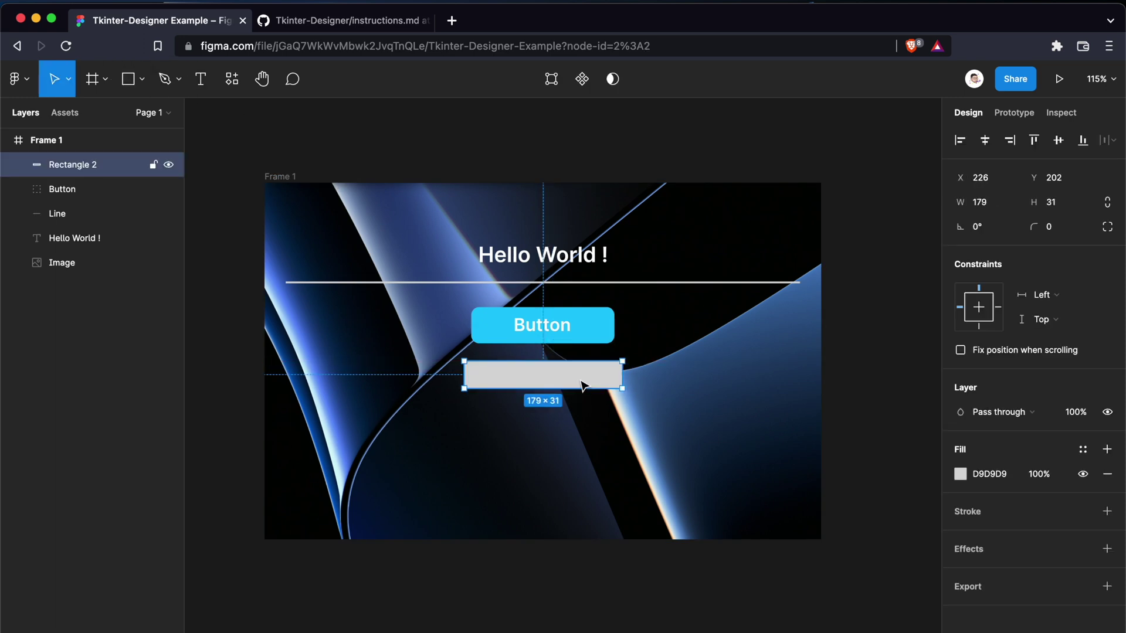
double_click(96, 169)
key(Right)
key(Return)
click(307, 28)
click(158, 20)
Step: Fill the new rectangle with the button's cyan 1BC8FF
click(960, 474)
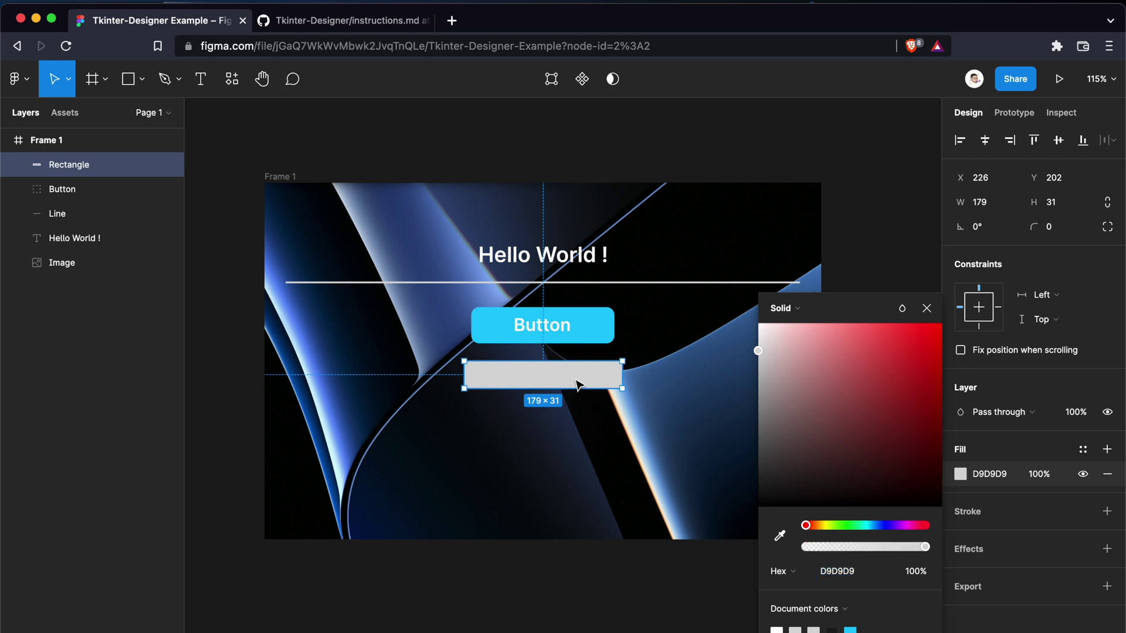
key(i)
click(603, 323)
key(Escape)
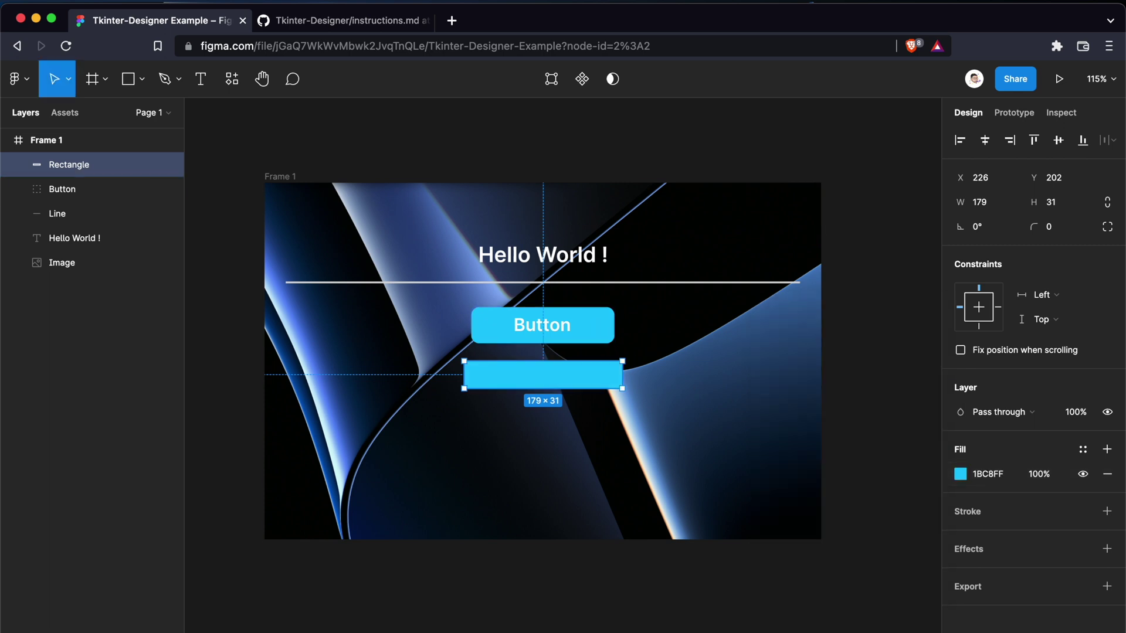
key(Escape)
click(607, 372)
Step: Nudge the cyan Rectangle bar up toward the Button and look up 'TextArea' in the naming table
scroll(610, 432, up, 5)
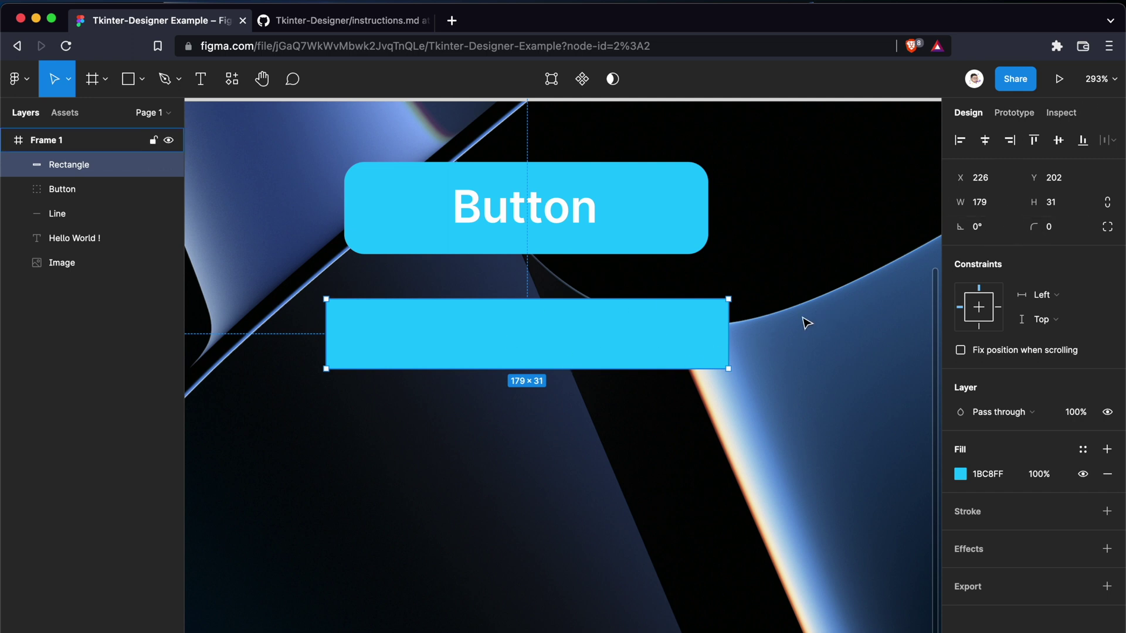
double_click(69, 166)
text(Image)
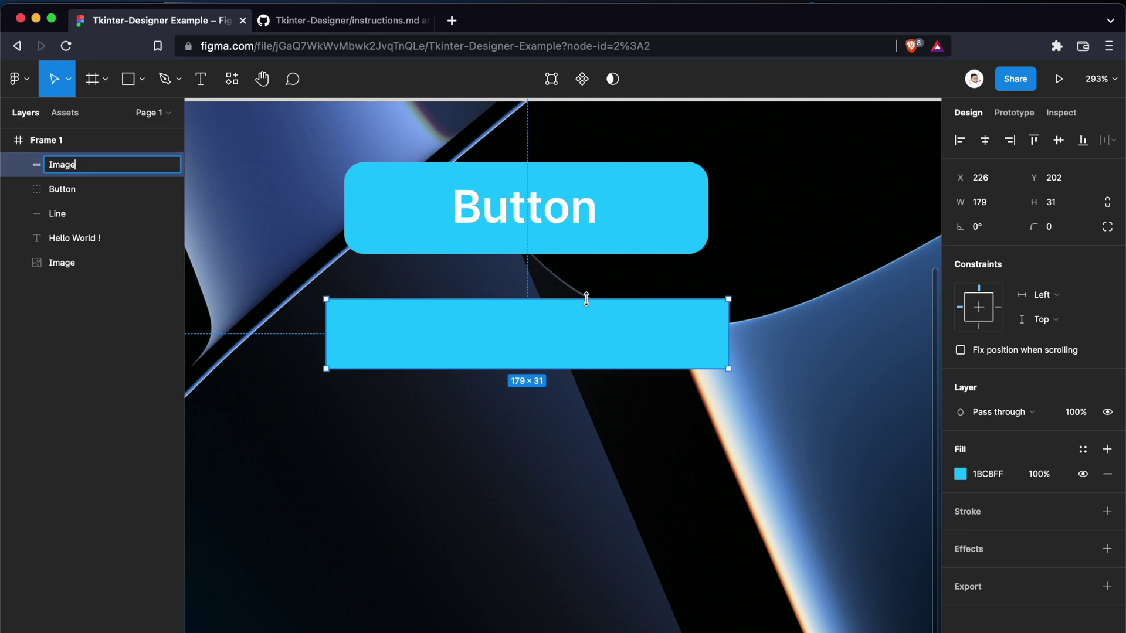
key(Escape)
key(shift+1)
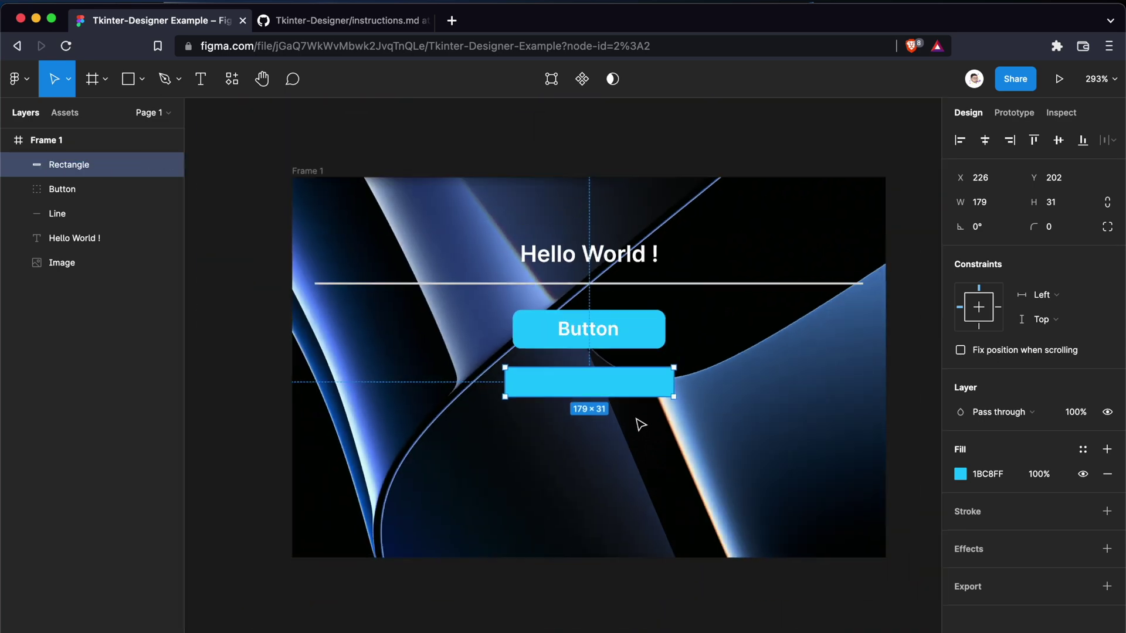
scroll(641, 425, up, 3)
drag(629, 380, 628, 371)
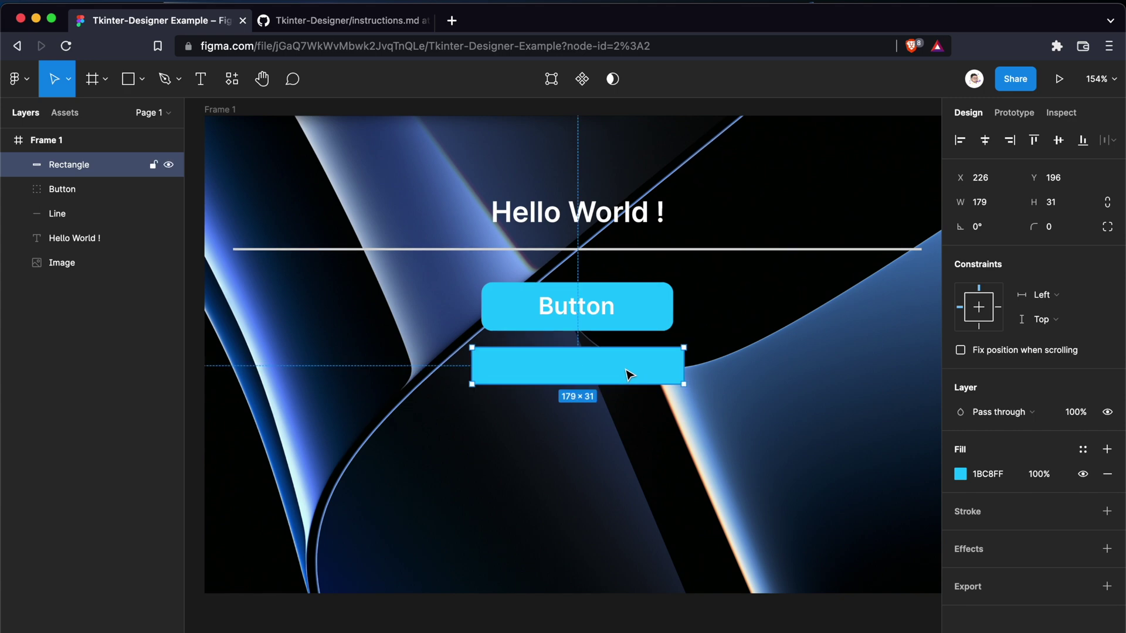
key(Escape)
click(674, 627)
click(352, 22)
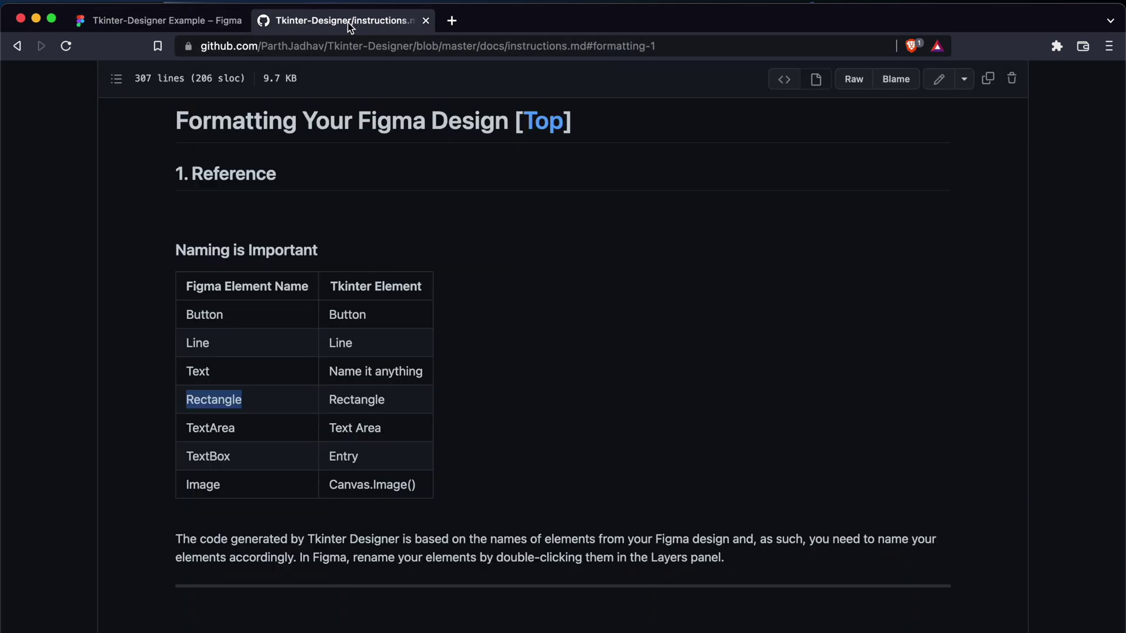
double_click(203, 431)
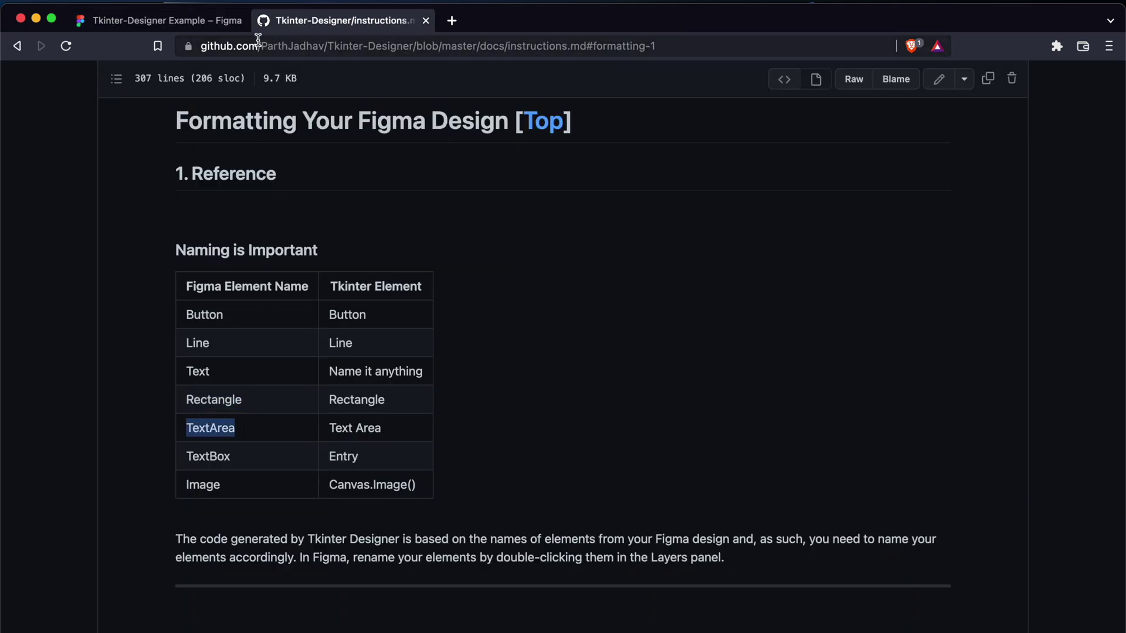
Step: Duplicate the cyan bar below itself and name the copy 'TextArea'
key(ctrl+shift+Tab)
click(584, 366)
drag(588, 367, 588, 435)
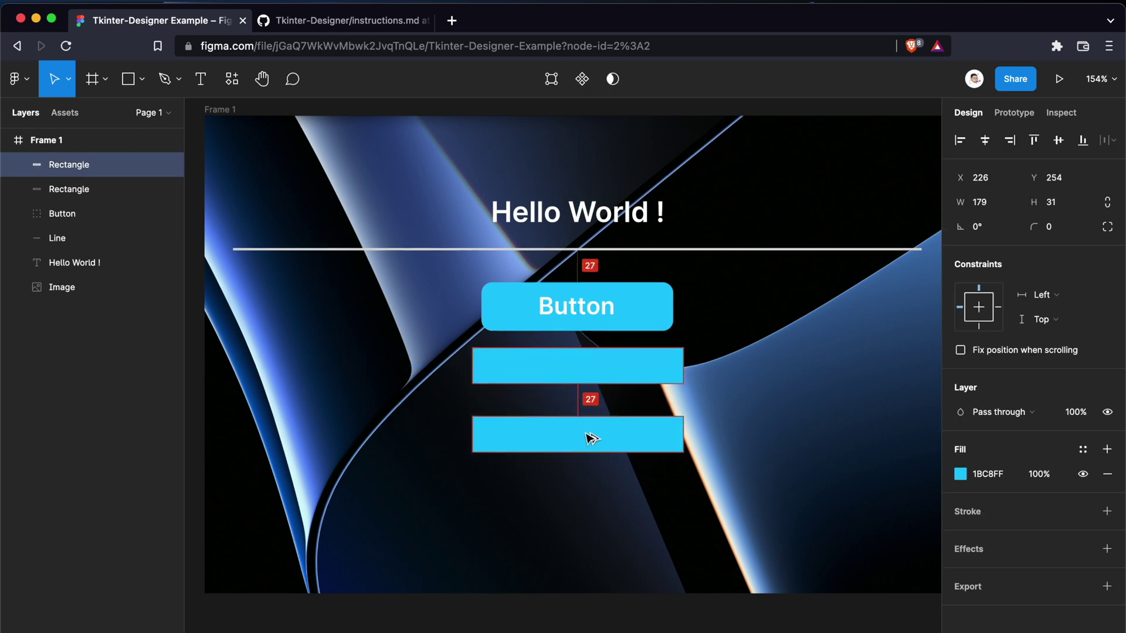
double_click(66, 170)
text(Text)
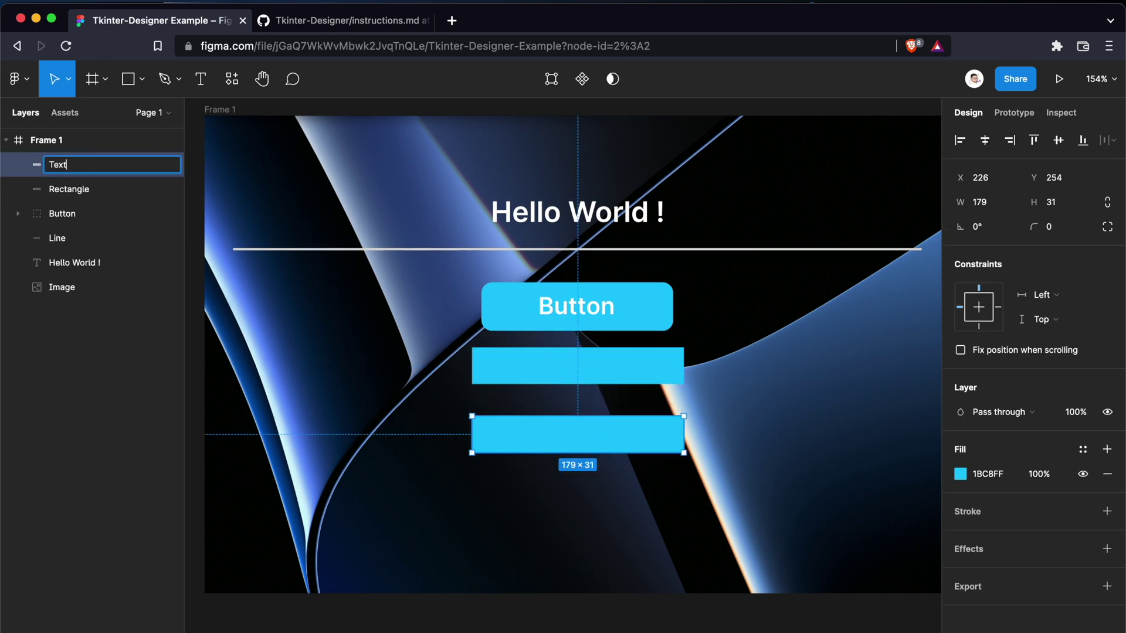
text(Area)
Step: Space a third cyan bar evenly below and name it 'TextBox', checking the naming table
drag(575, 447, 583, 493)
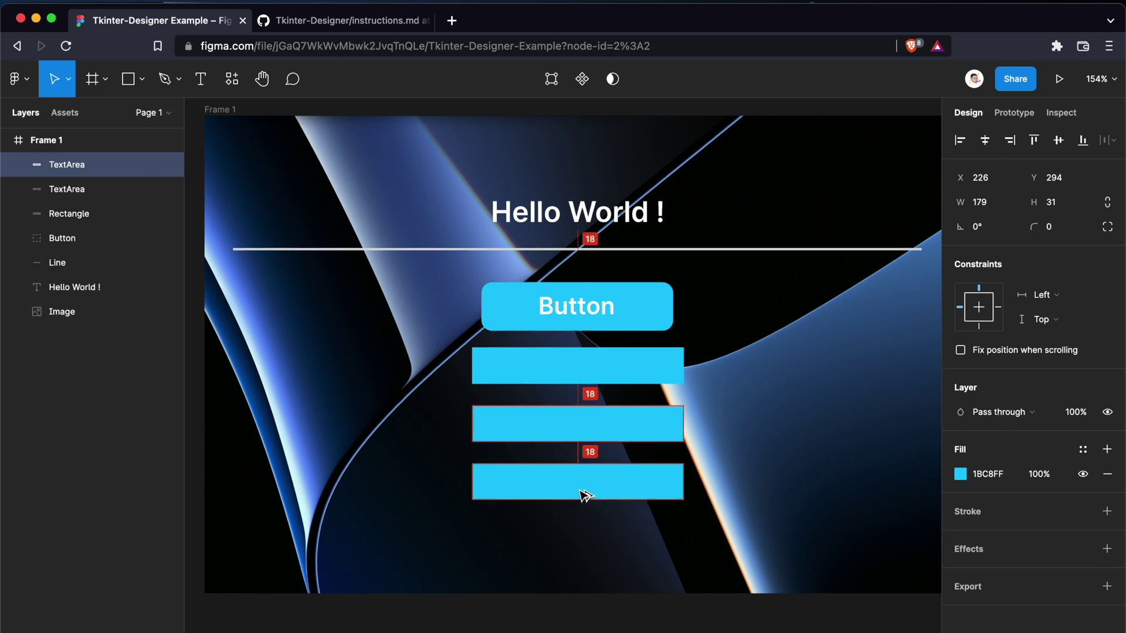
double_click(80, 167)
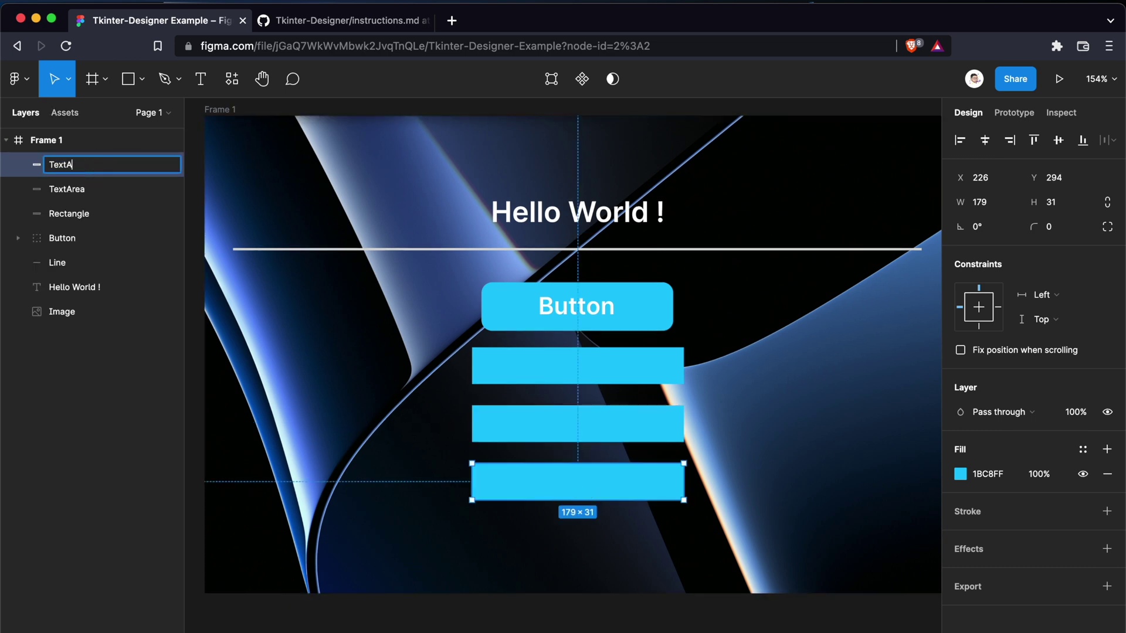
text(TextBox)
key(Return)
click(353, 21)
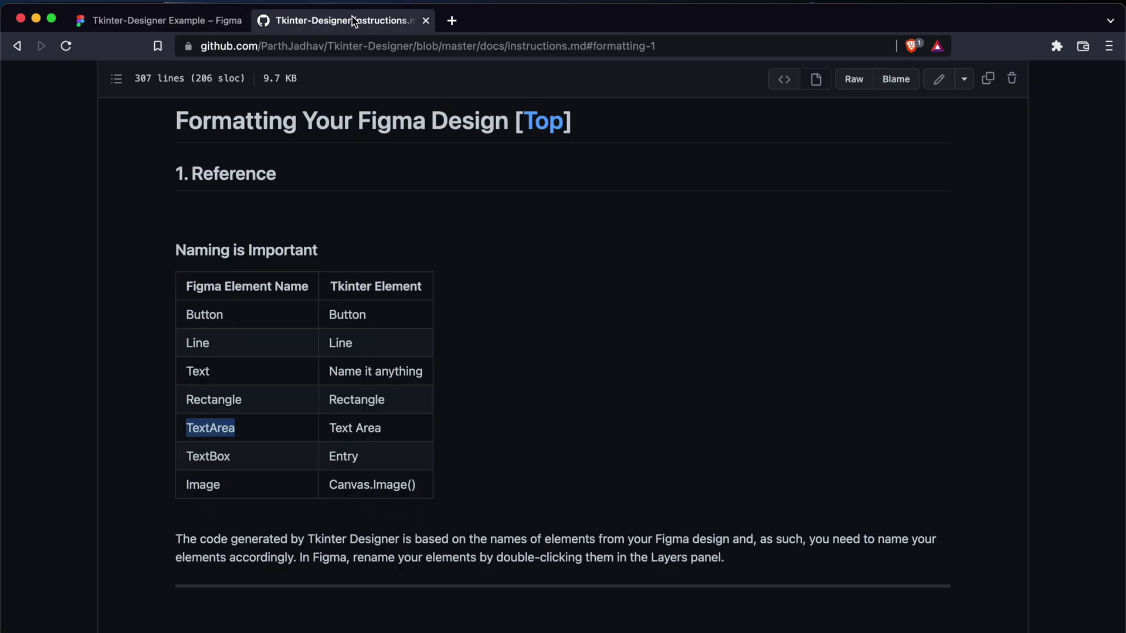
double_click(207, 456)
click(210, 498)
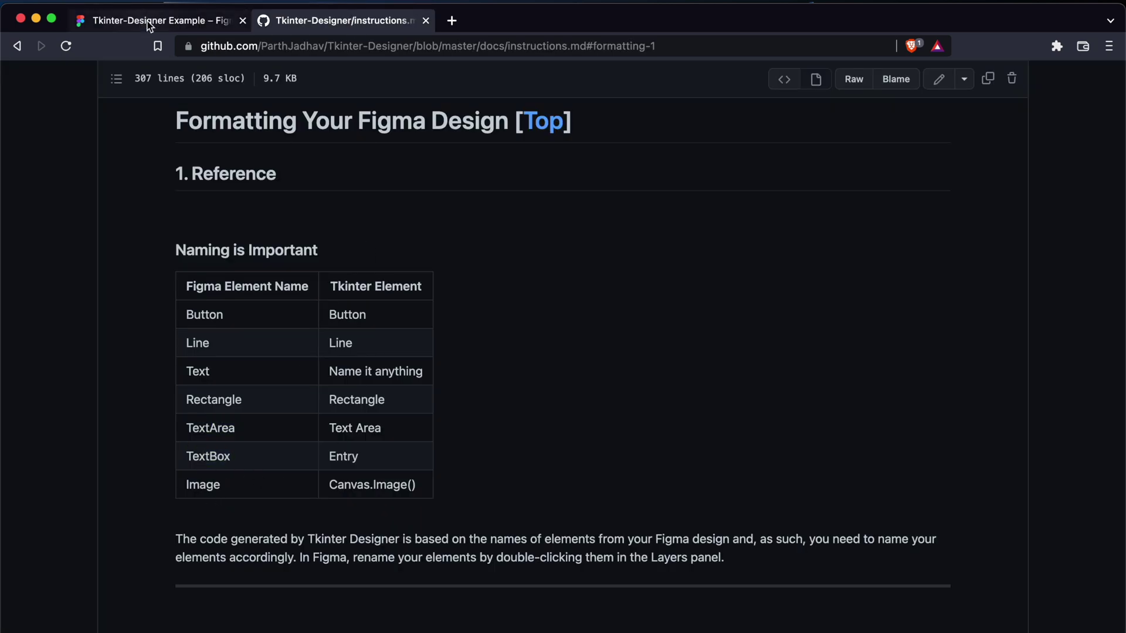
click(159, 21)
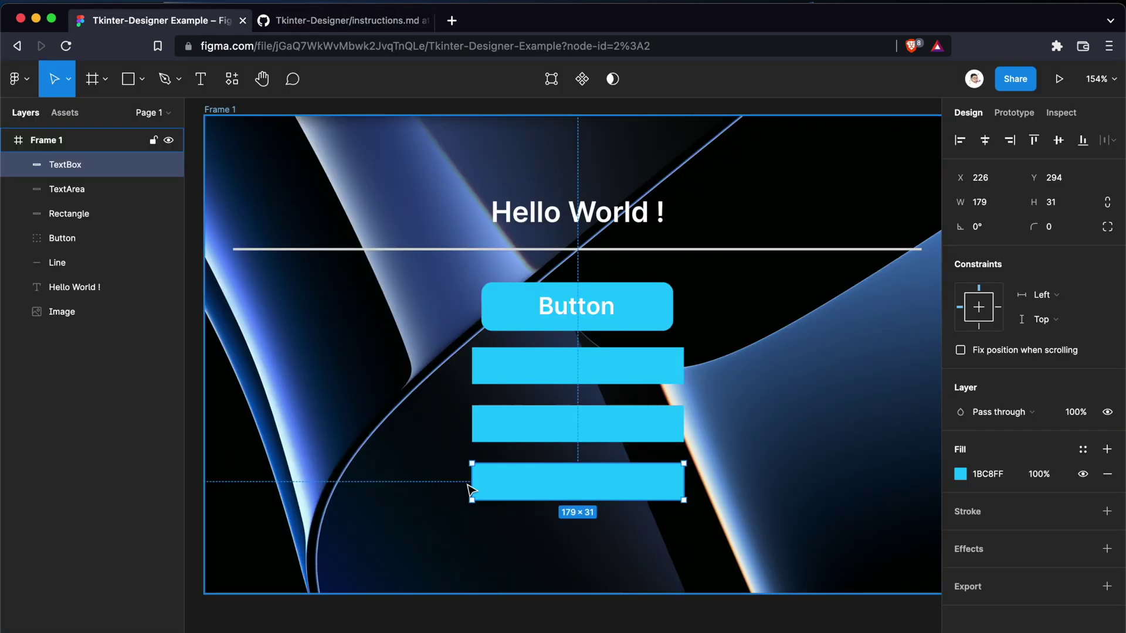
click(586, 621)
scroll(586, 620, up, 5)
Step: Round the TextArea bar's corners to a radius of 7
scroll(588, 623, up, 1)
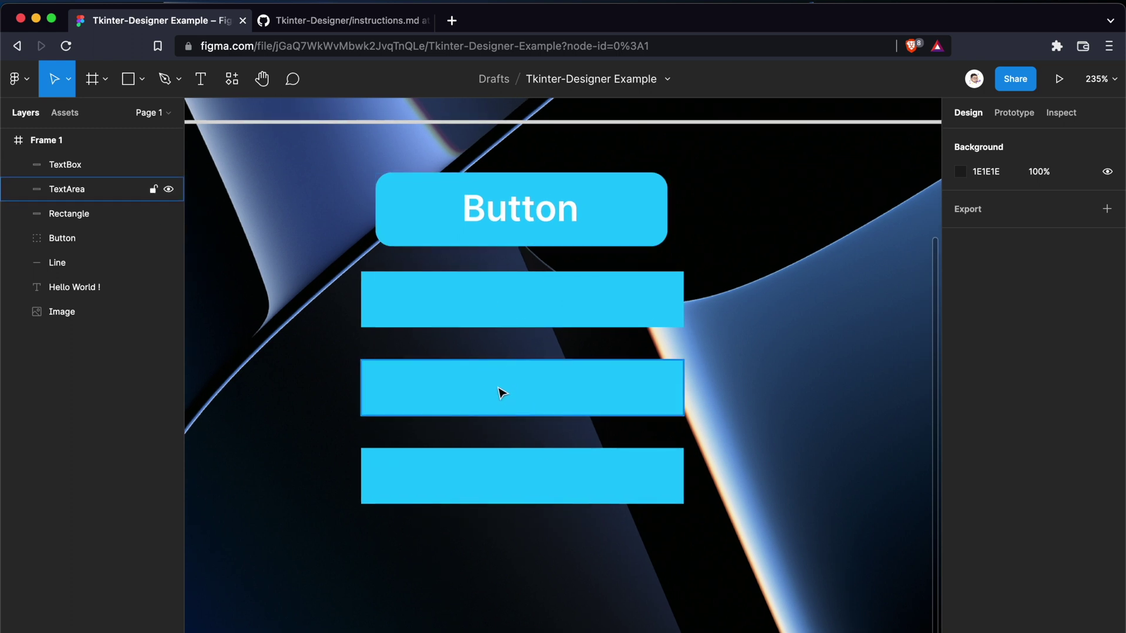
click(439, 219)
click(465, 397)
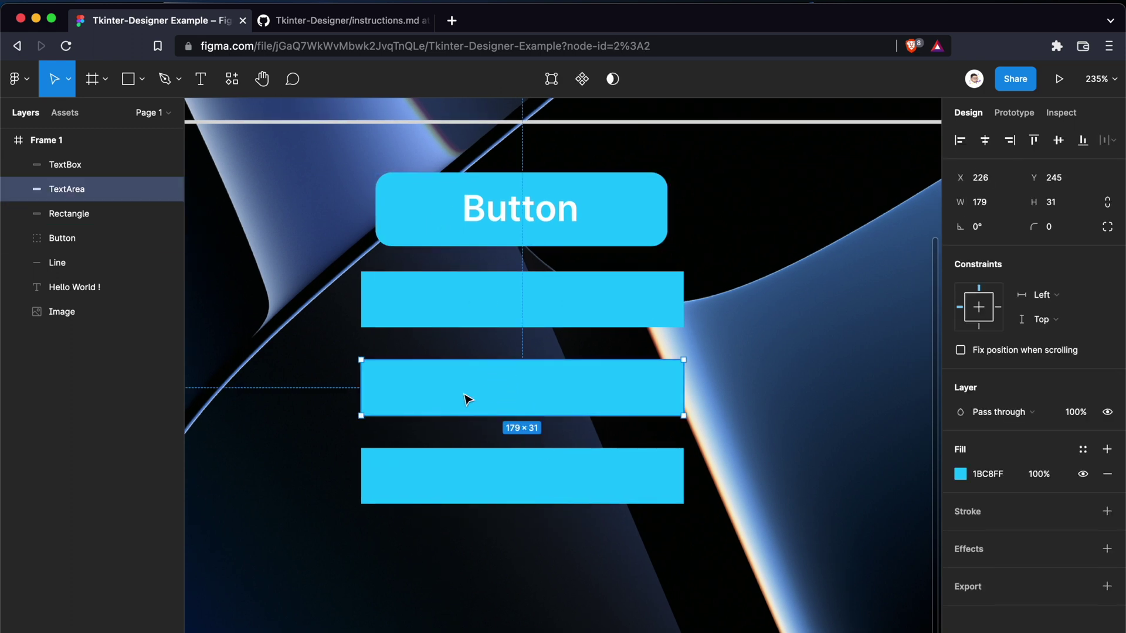
click(470, 475)
click(402, 404)
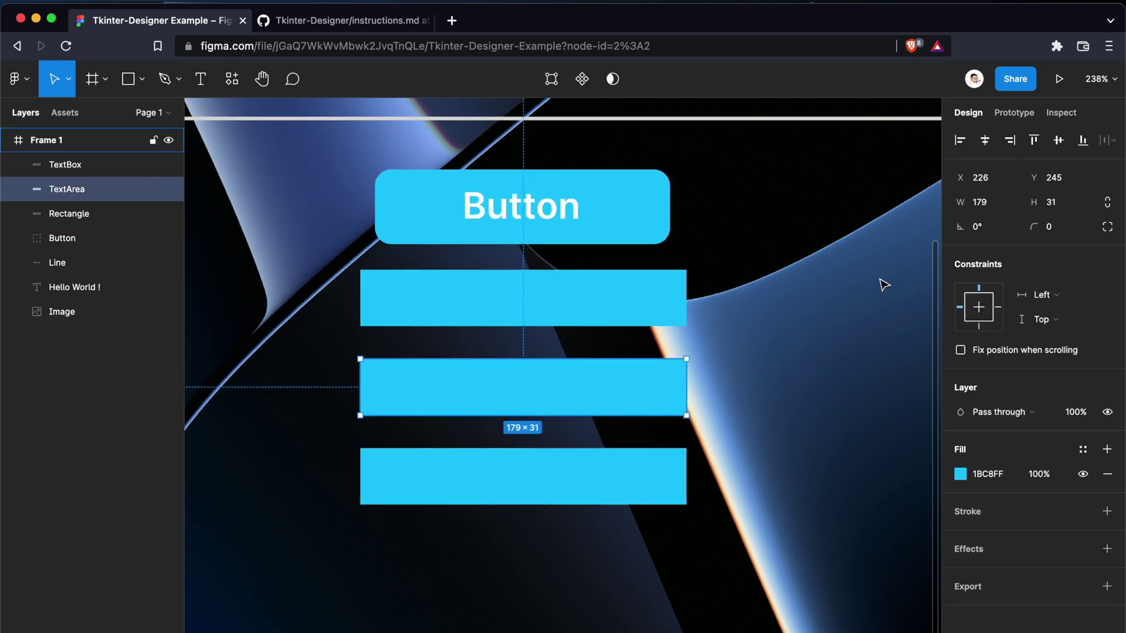
drag(1034, 226, 16, 246)
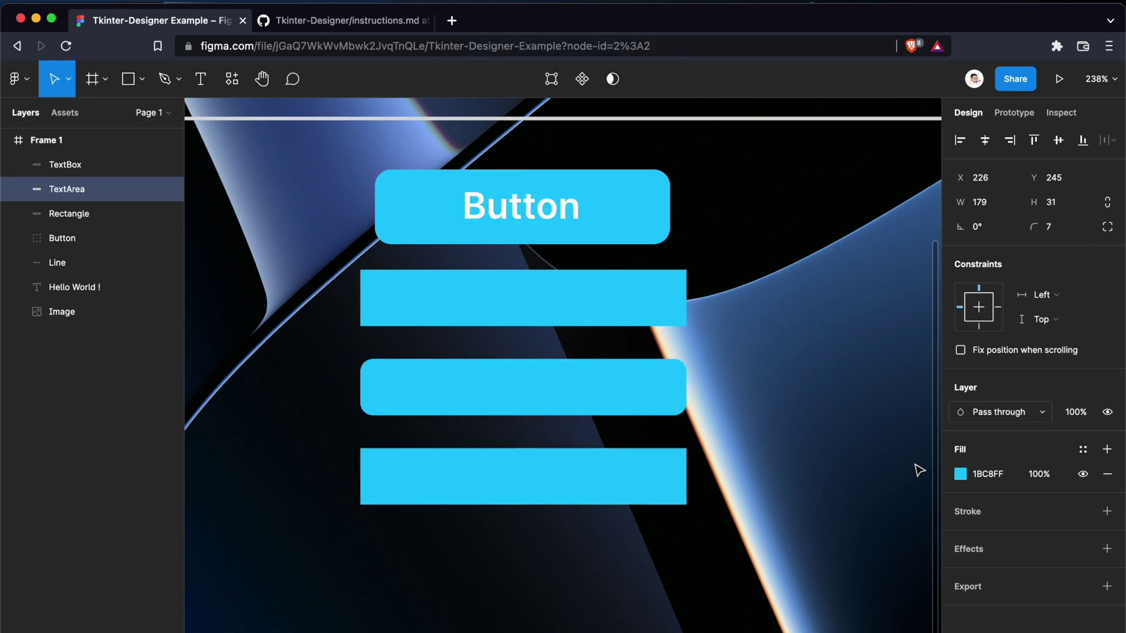
key(Escape)
scroll(741, 596, down, 5)
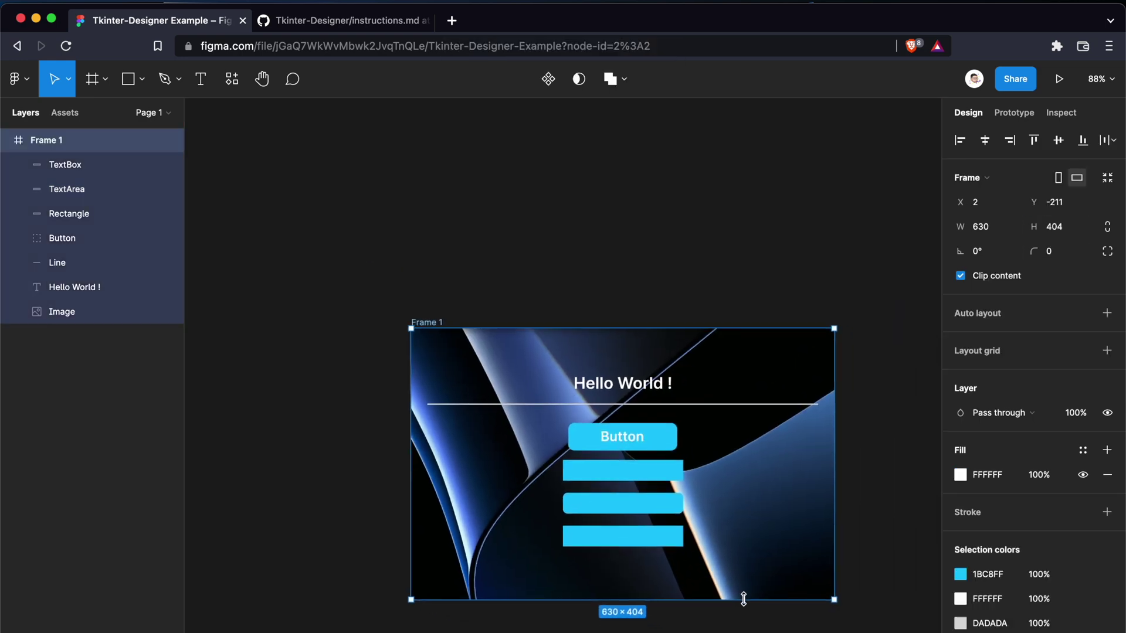
Step: Crop the second background-image copy to 179×31 at X 226, Y 245 behind TextArea
click(744, 580)
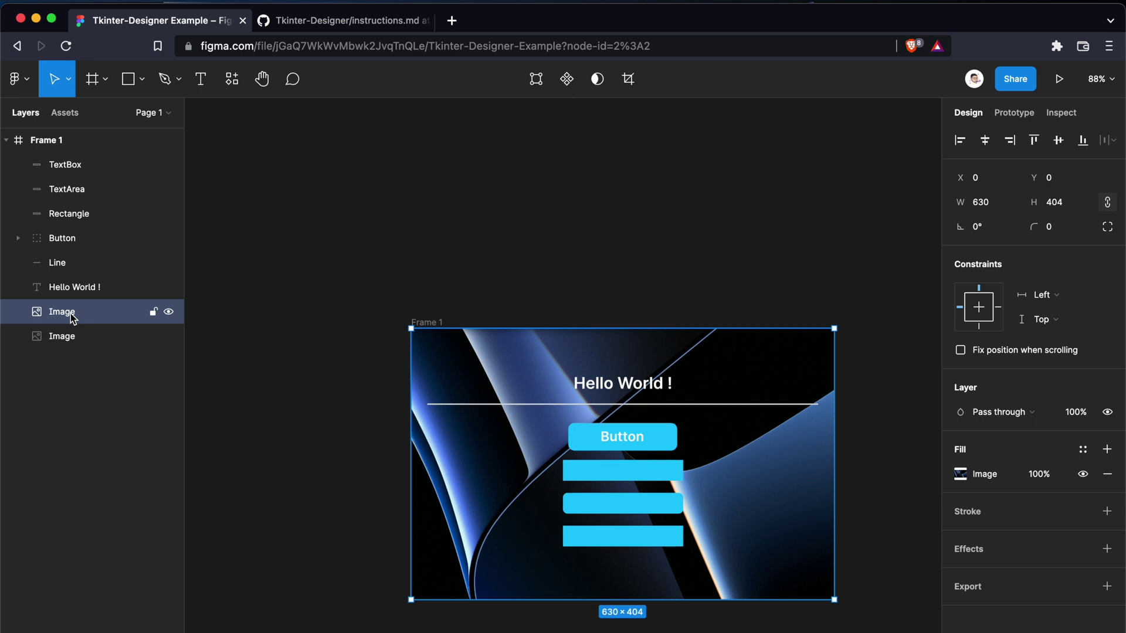
click(66, 336)
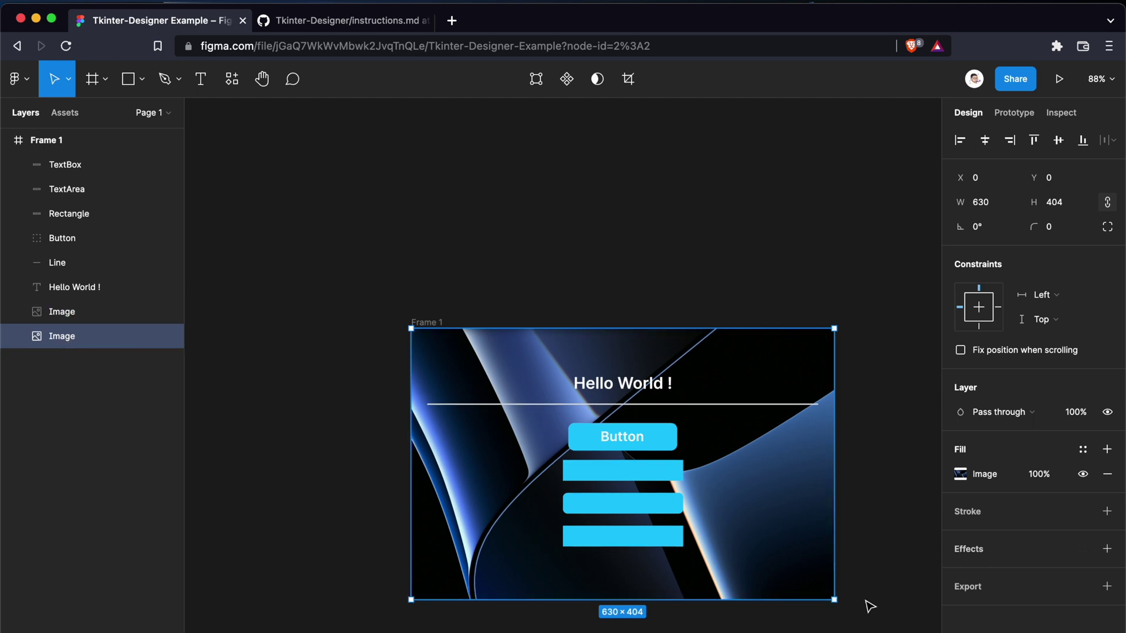
click(963, 474)
click(785, 374)
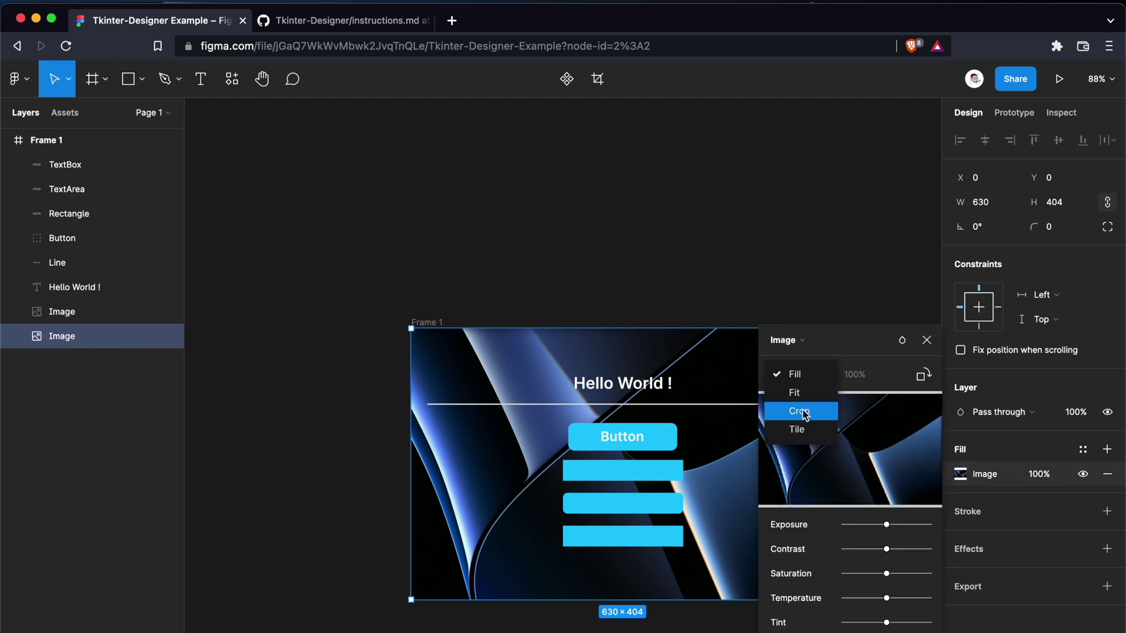
click(803, 412)
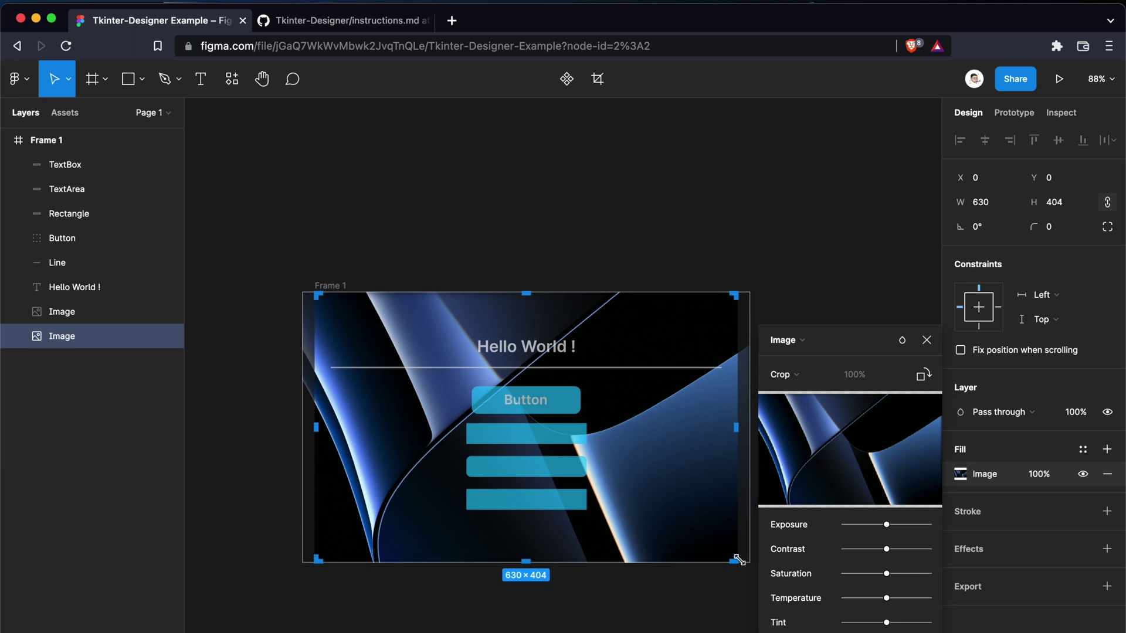
drag(737, 560, 589, 479)
drag(315, 295, 465, 456)
scroll(515, 471, up, 10)
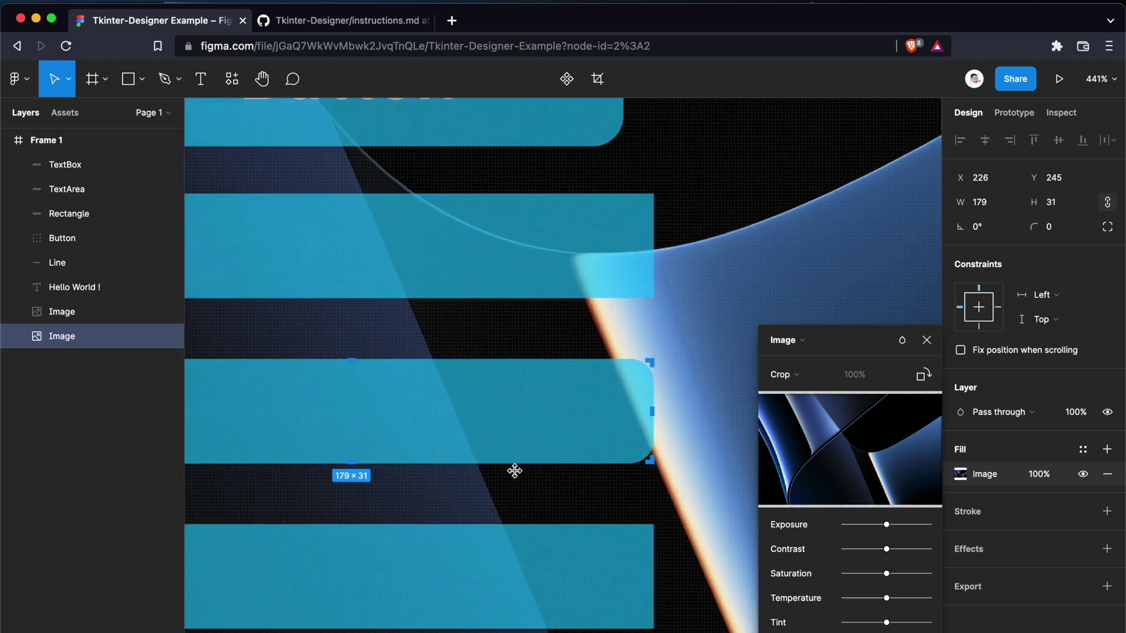
click(927, 340)
scroll(543, 422, down, 5)
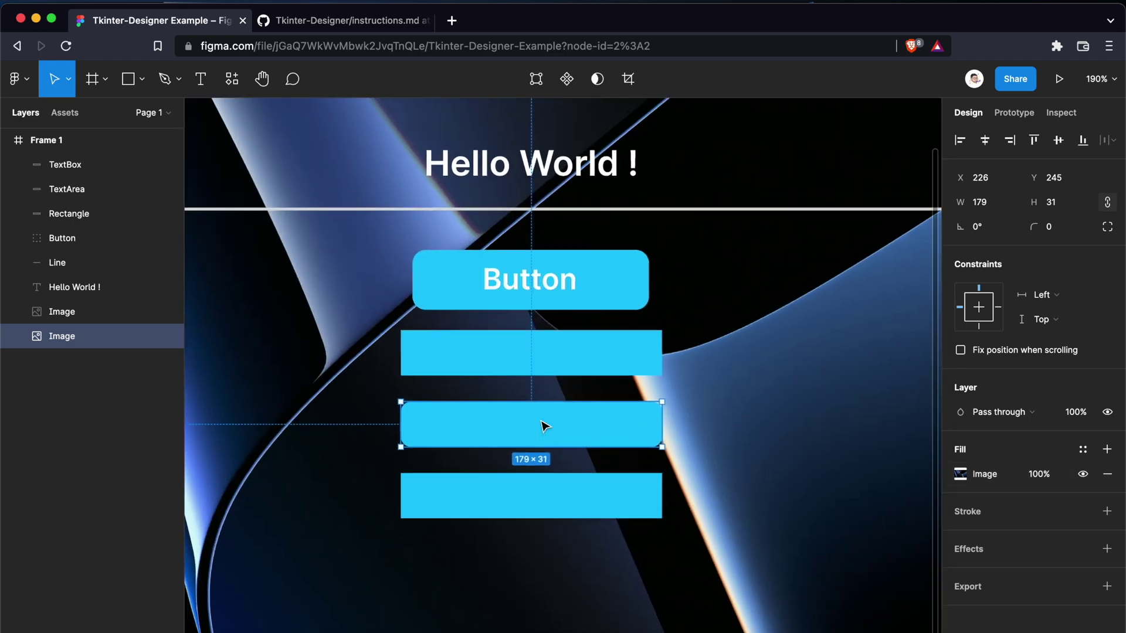
shift+click(84, 167)
Step: Group the cropped image piece with the TextArea bar and name the group 'TextArea'
shift+click(84, 170)
shift+click(76, 188)
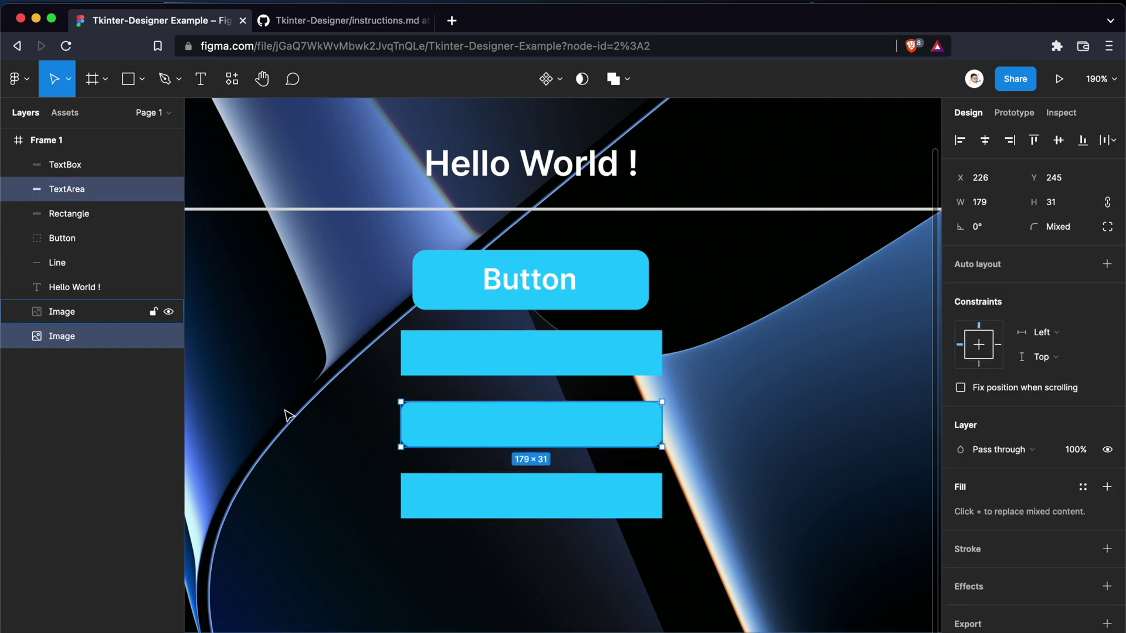
key(super+g)
double_click(64, 189)
text(Te)
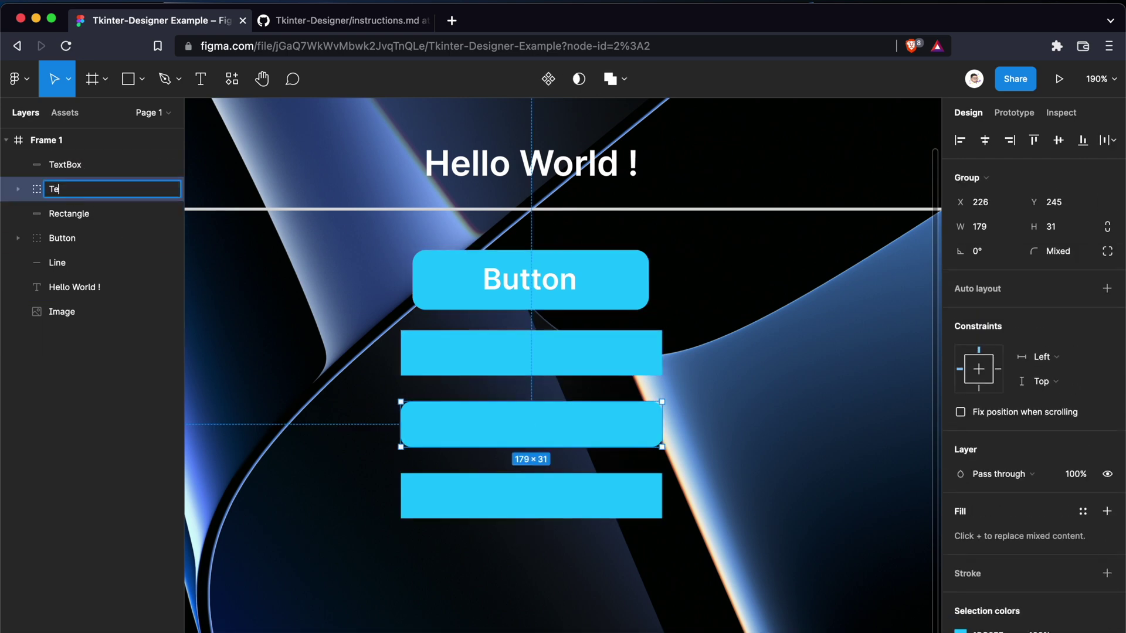
text(xtArea)
click(418, 399)
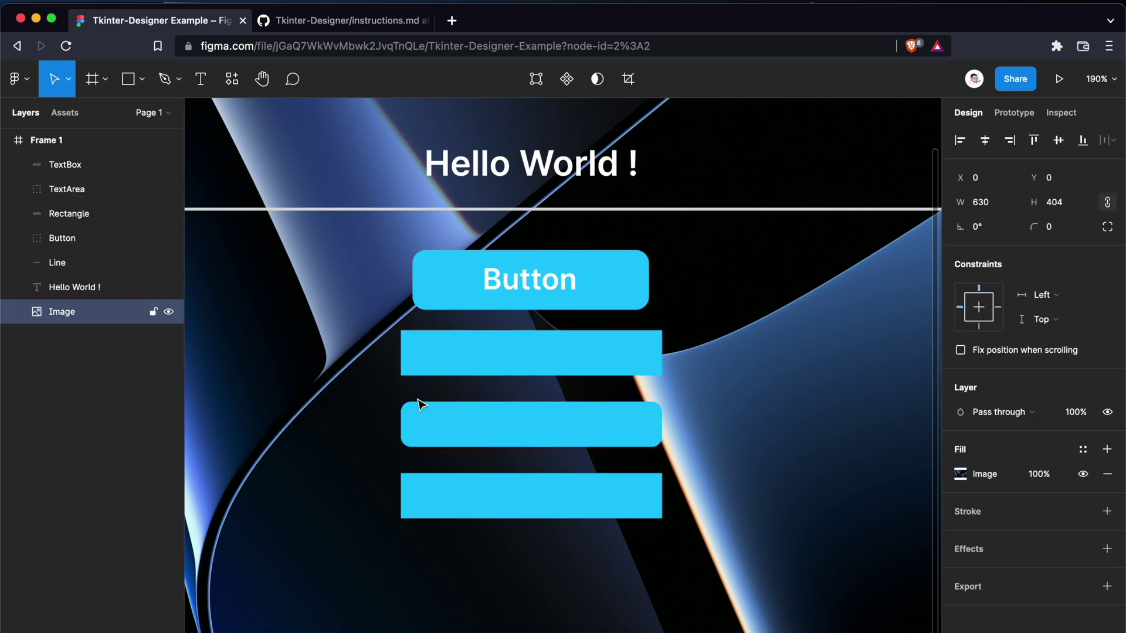
click(628, 432)
scroll(628, 432, up, 5)
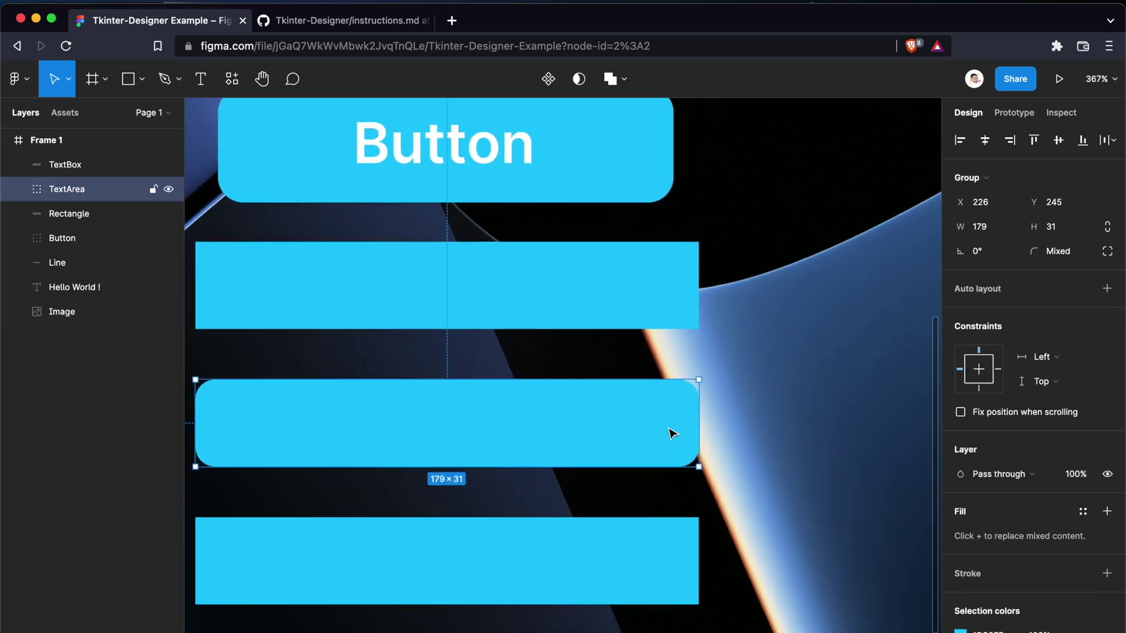
scroll(612, 452, down, 3)
click(573, 618)
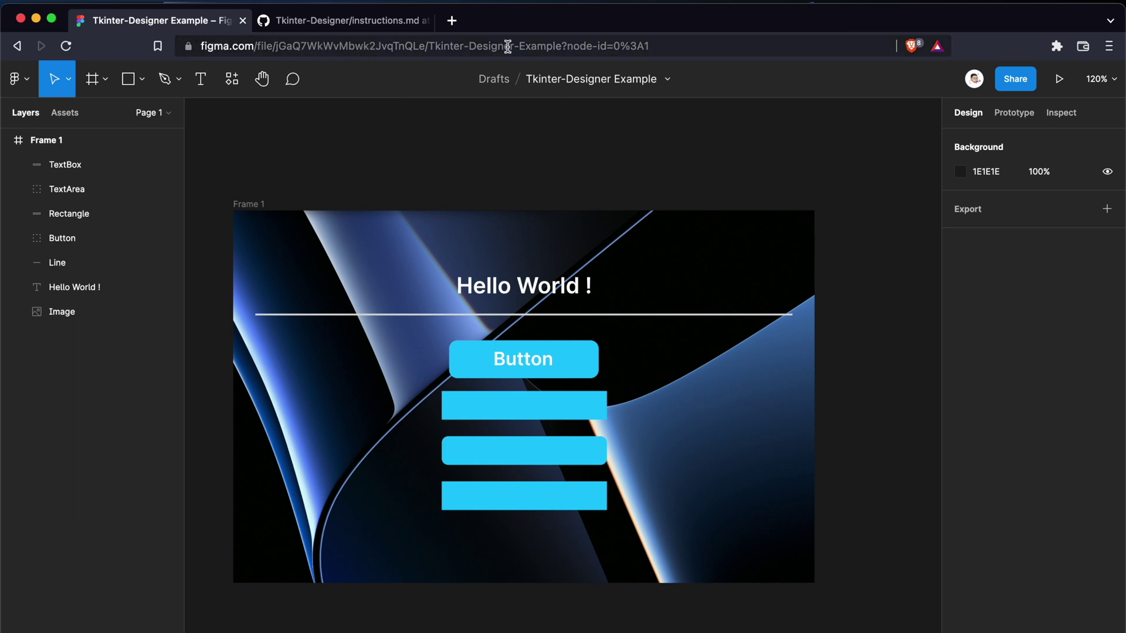
Step: Go to figma.com in a new tab and open the account settings
click(452, 22)
text(figm)
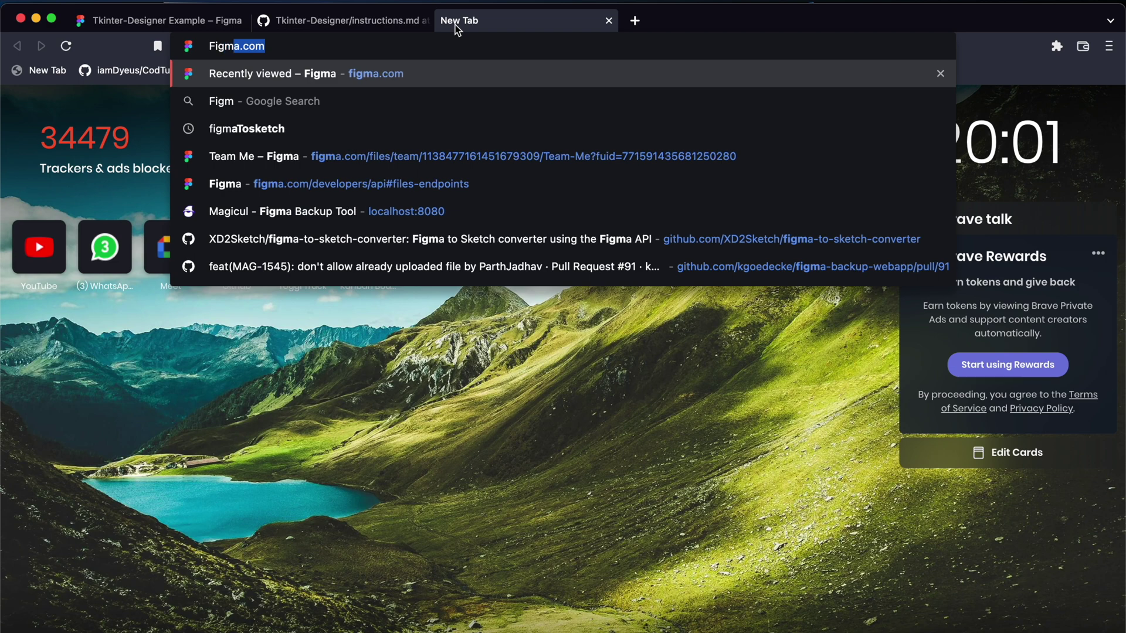
key(Return)
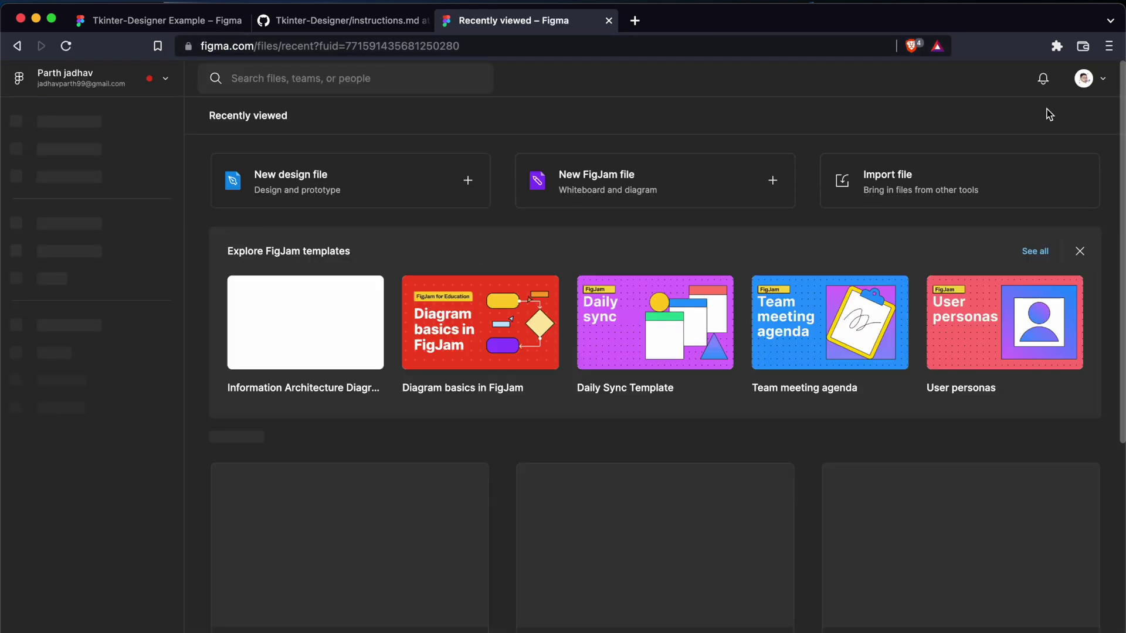
click(1086, 79)
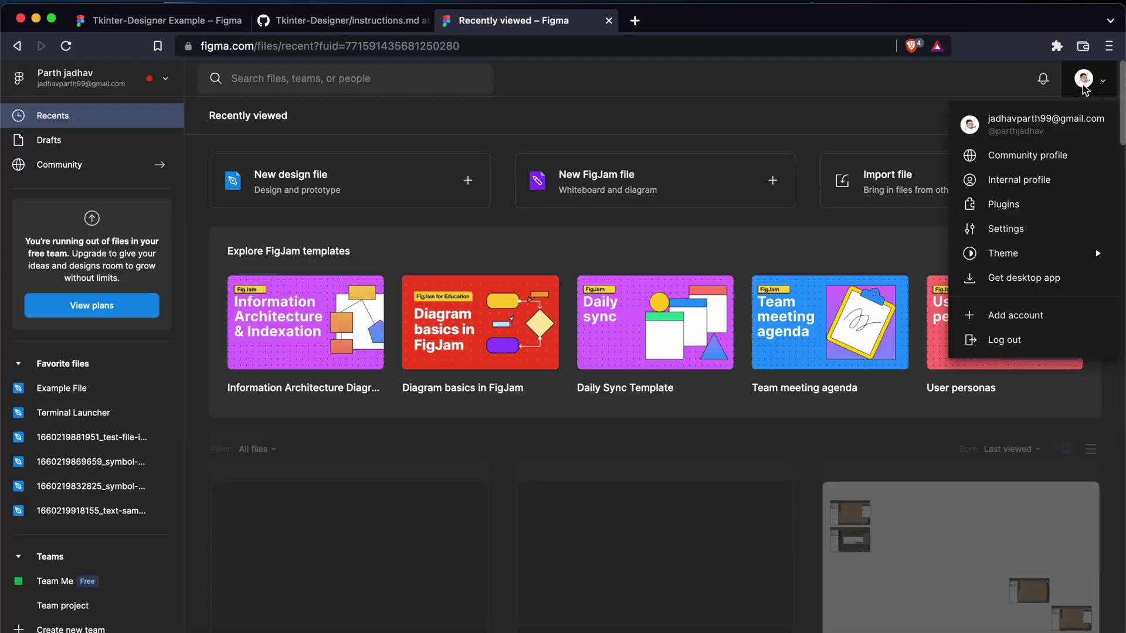
click(1020, 229)
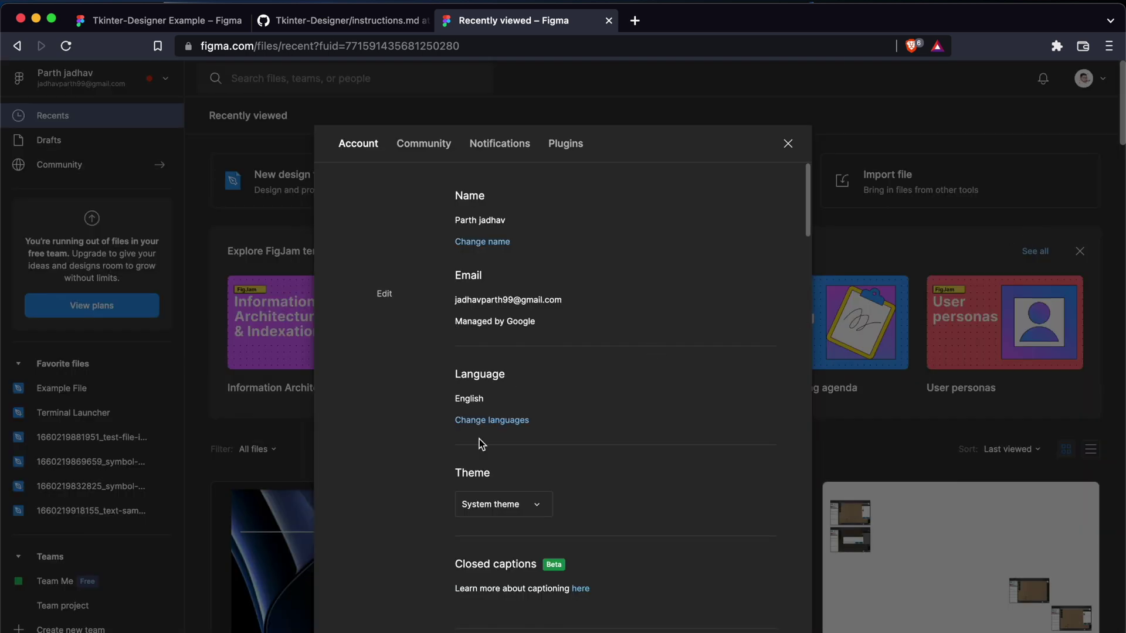
scroll(477, 481, down, 15)
scroll(498, 454, up, 5)
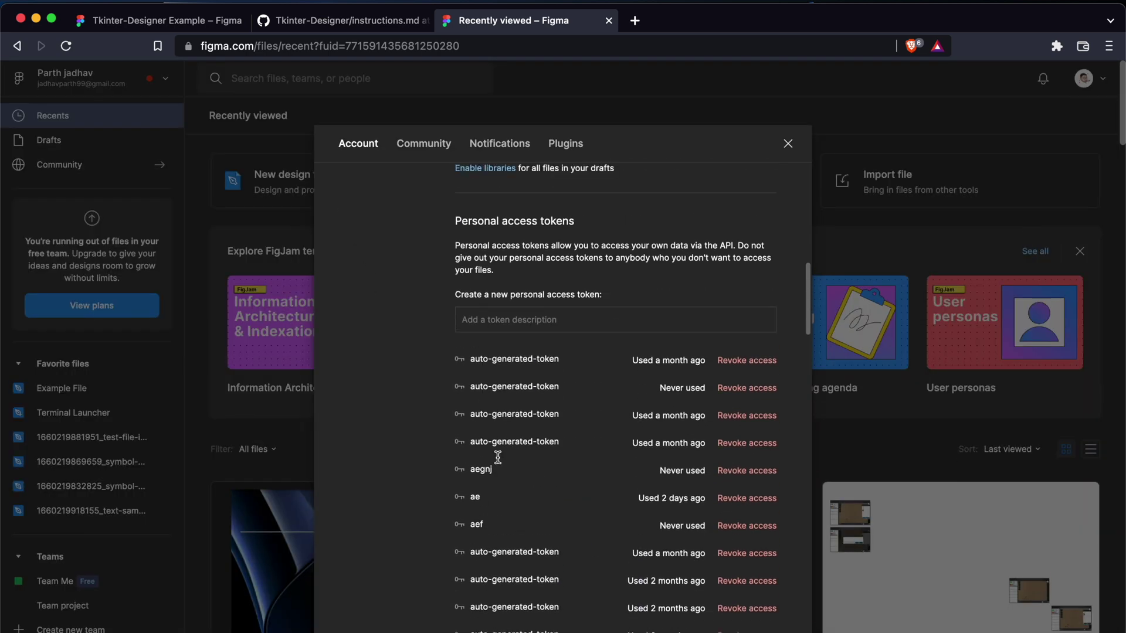
Step: Generate a personal access token described as 'New token', then switch to the terminal
click(544, 322)
text(New token)
key(Return)
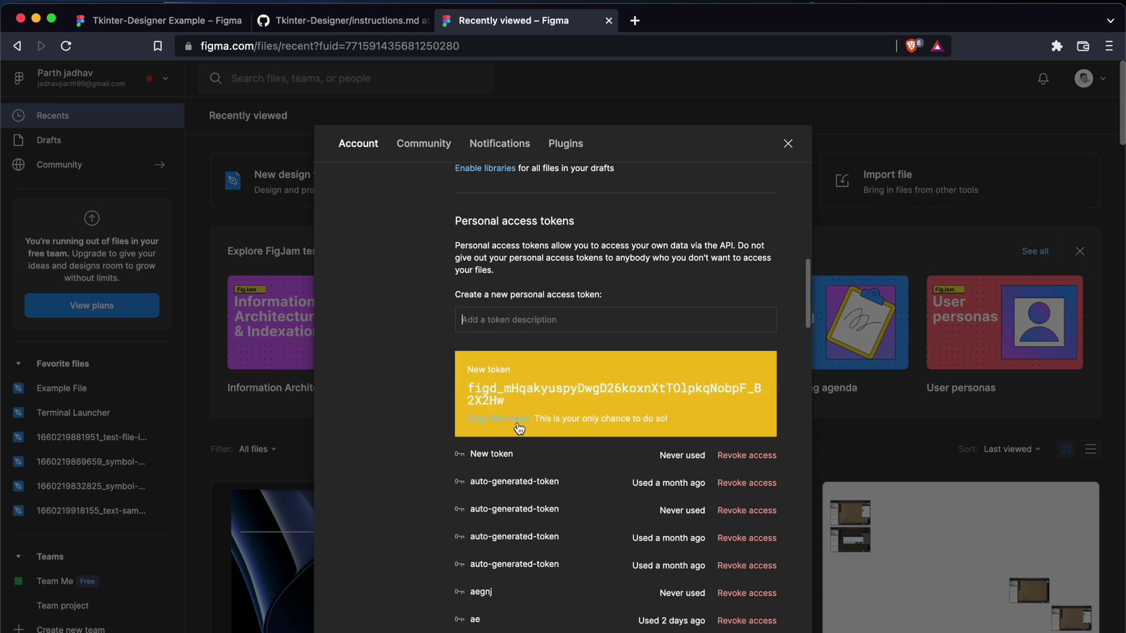
click(479, 628)
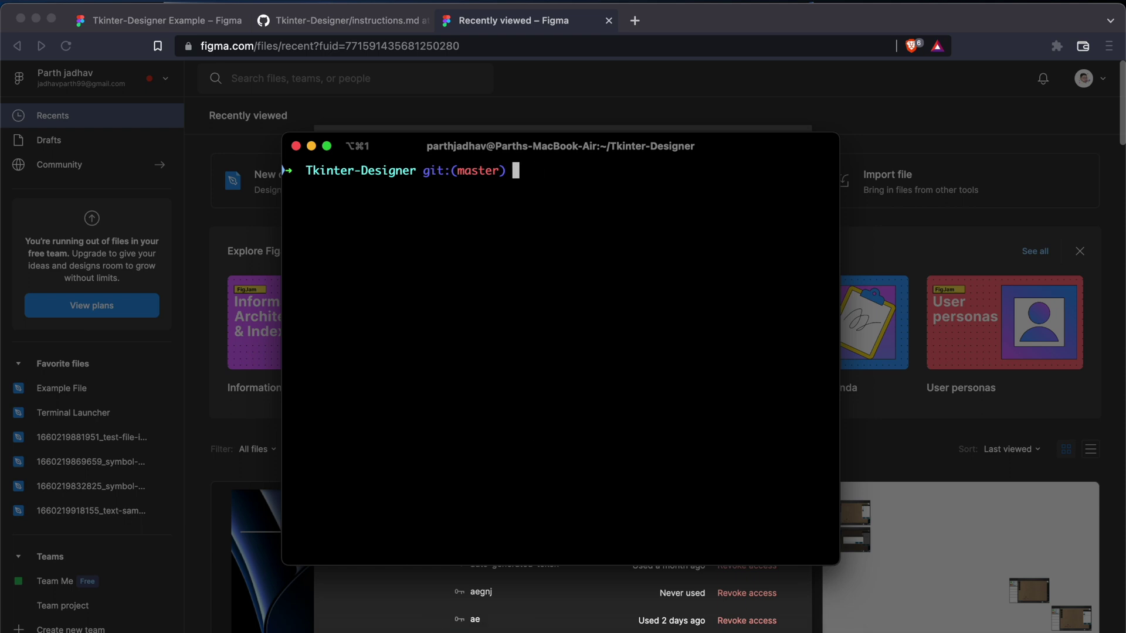
Step: Install requirements.txt with pip3, run gui/gui.py, and select the '_tkinter' ModuleNotFoundError line
text(pip3 install -r re)
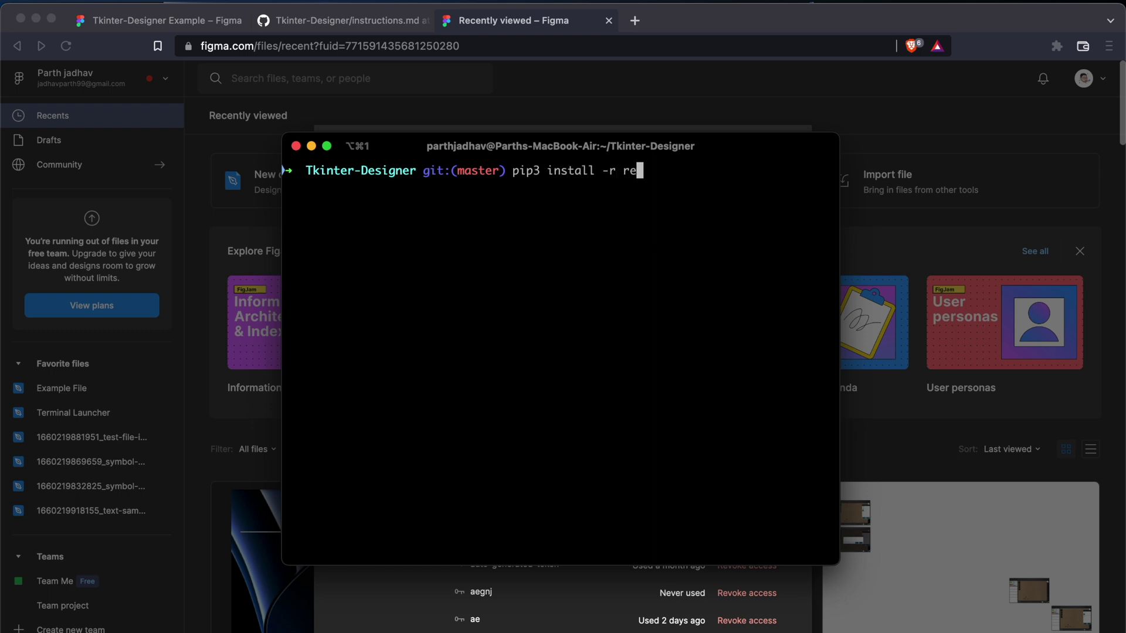
text(quirements.tx)
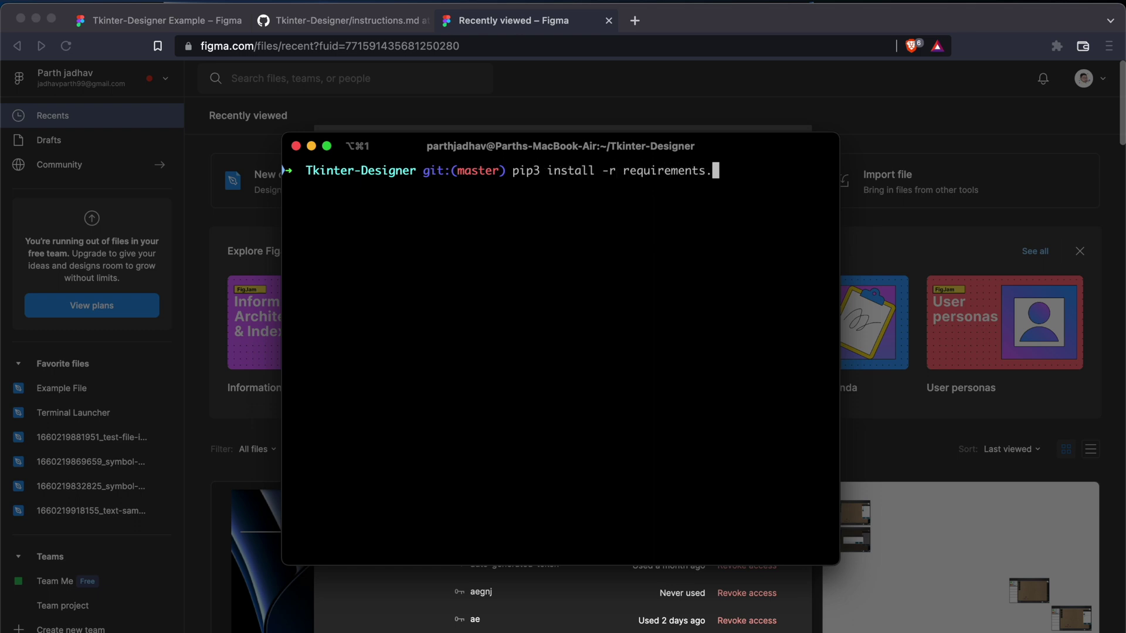
text(t)
key(Return)
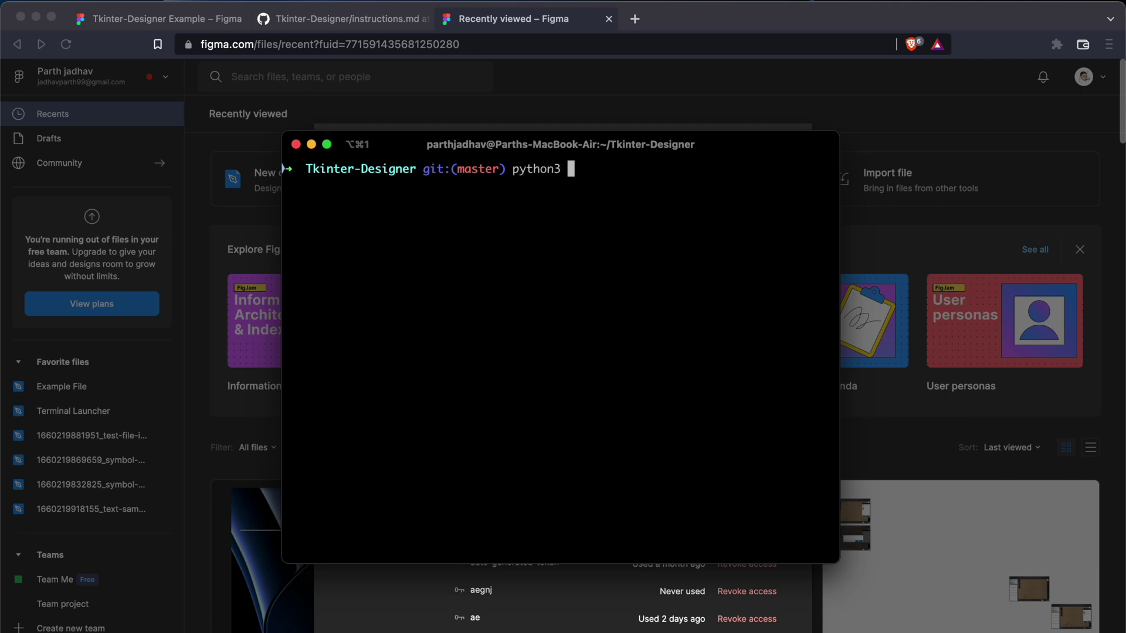
text(gui/gui.py)
key(Return)
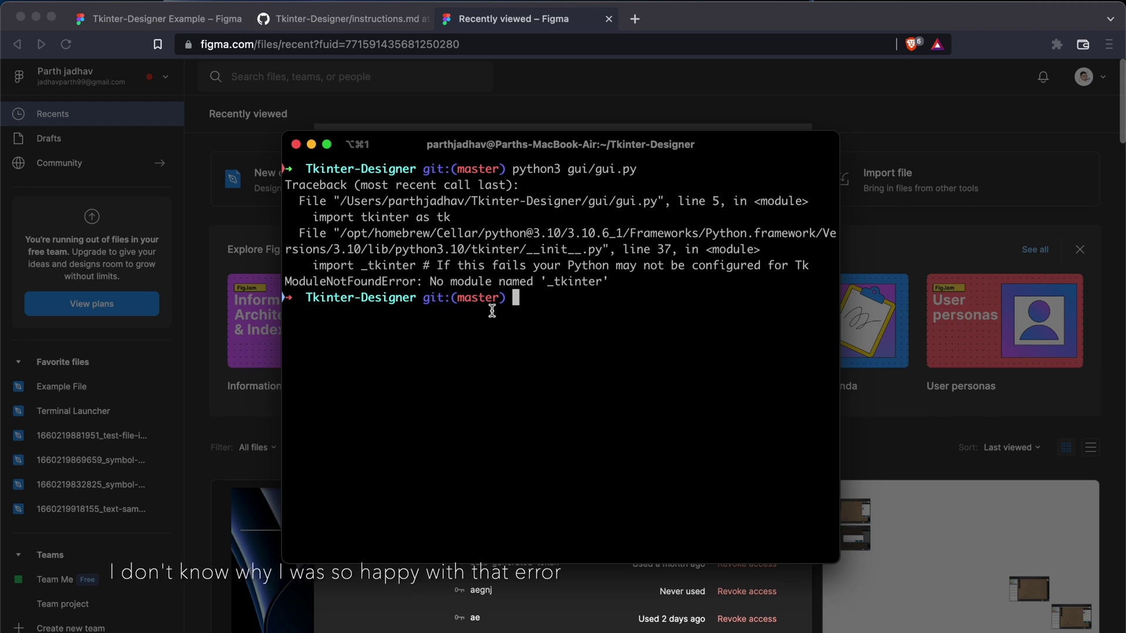
double_click(305, 282)
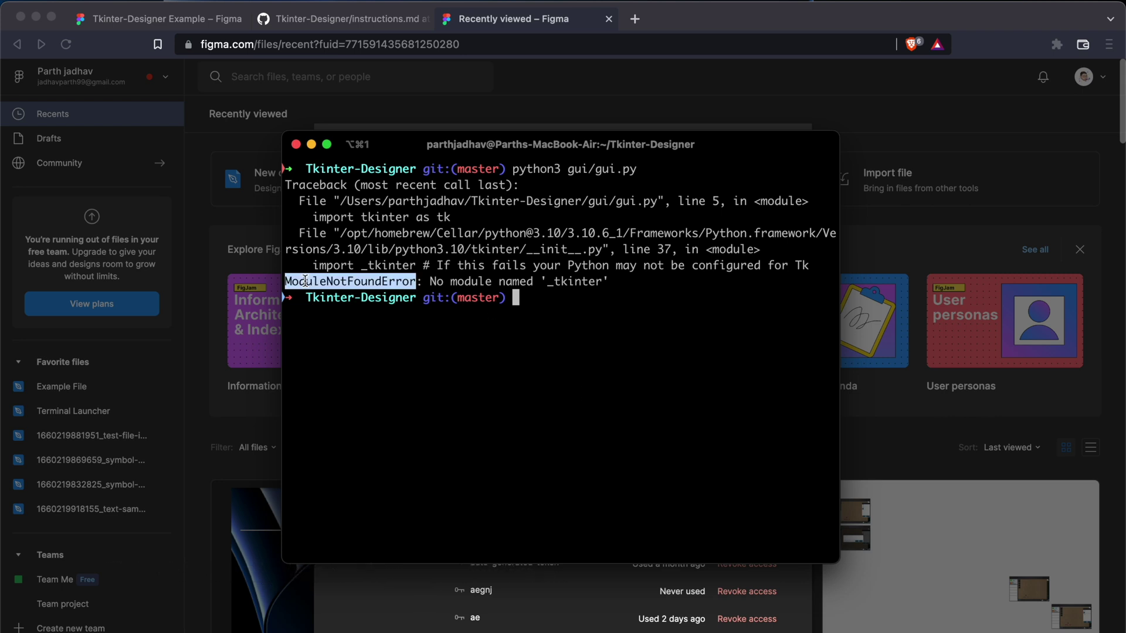
triple_click(624, 281)
key(super+c)
Step: Search the pasted error plus 'macos' and open the Stack Overflow question
click(635, 21)
key(super+v)
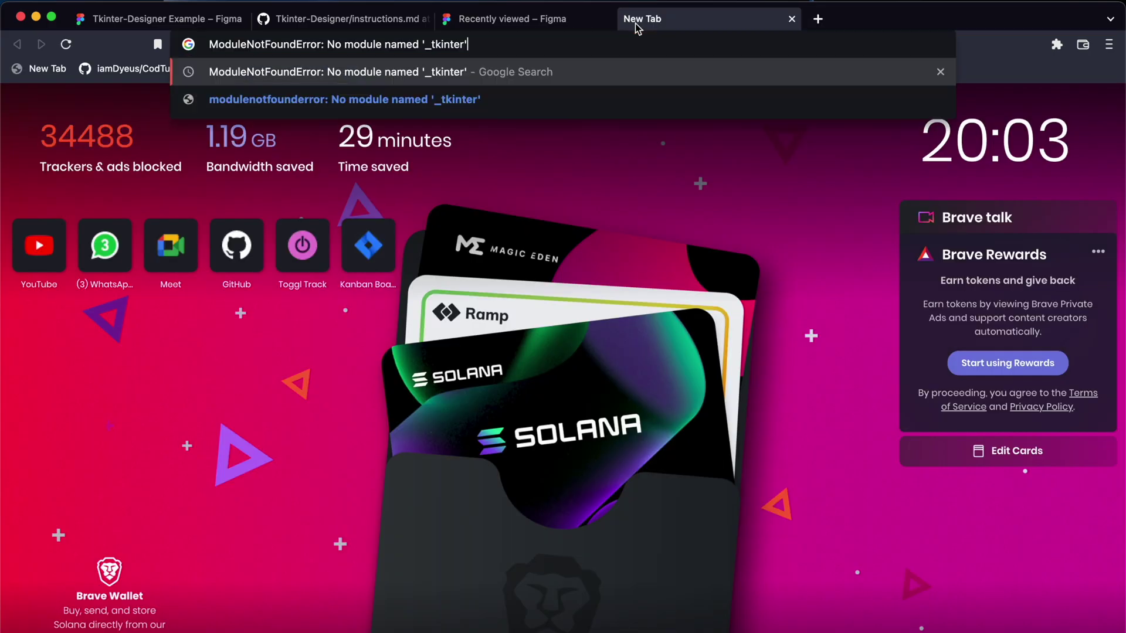
text(macos)
key(Return)
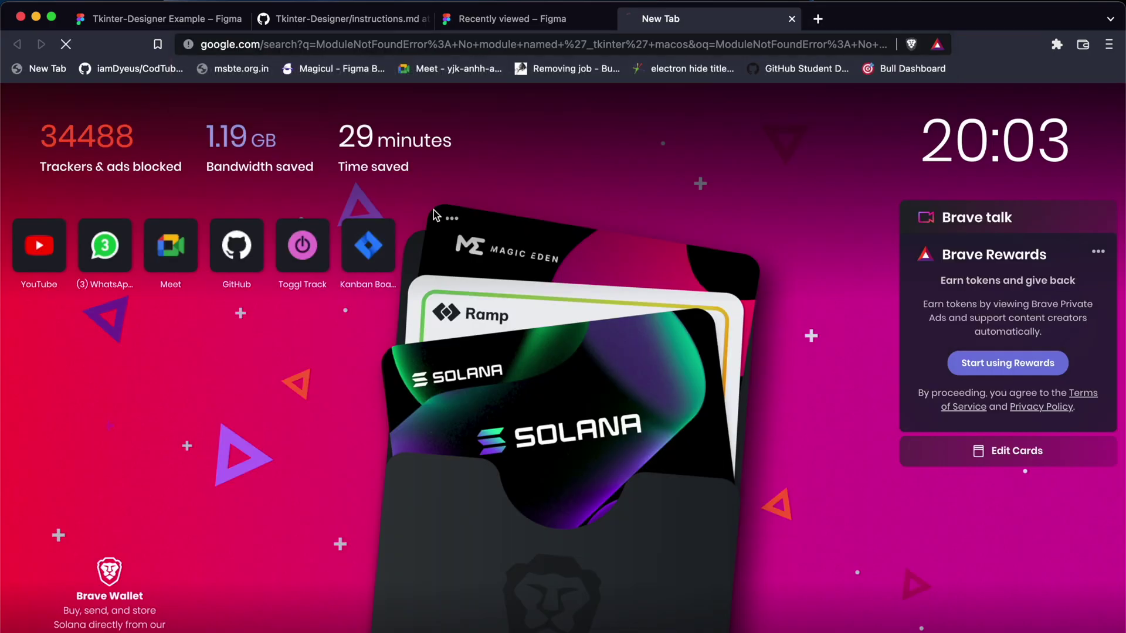
click(321, 308)
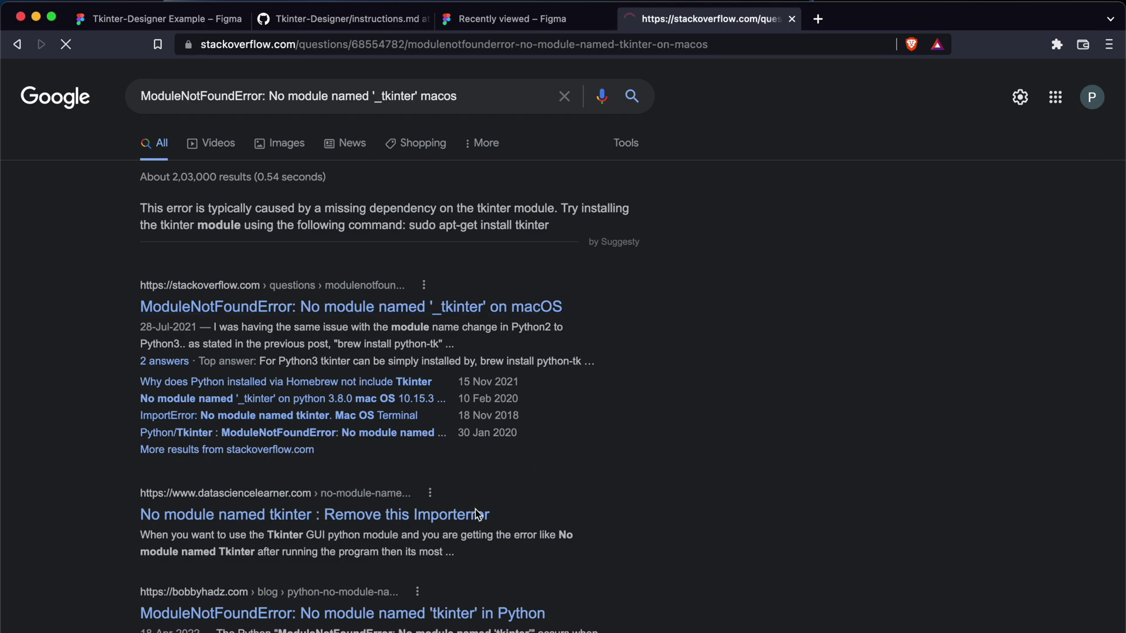
scroll(401, 408, down, 10)
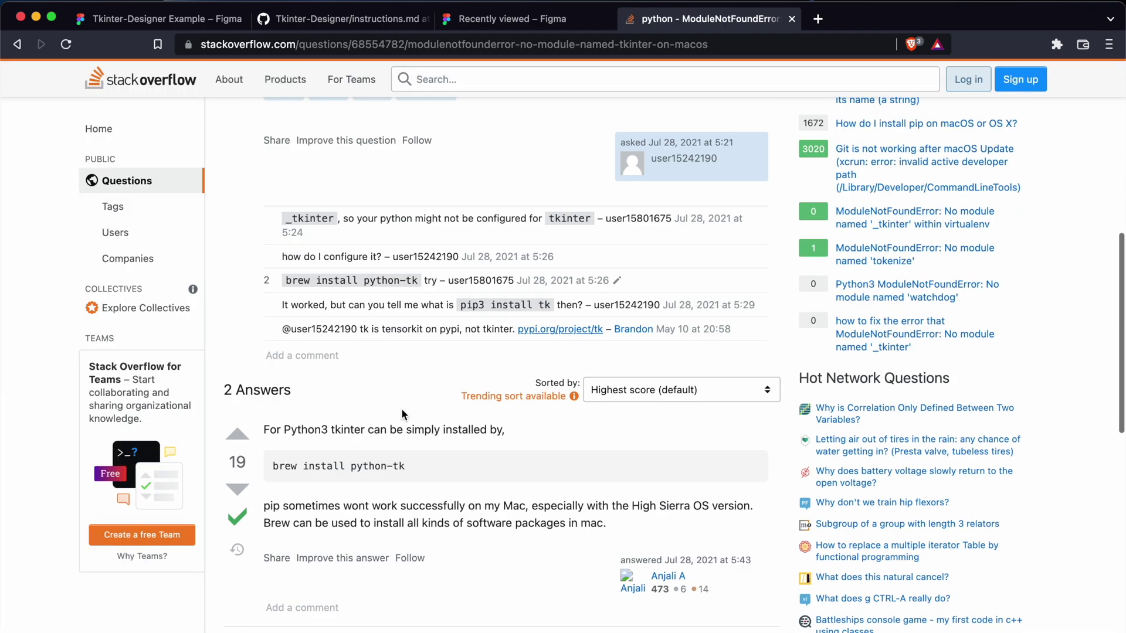
Step: Copy 'brew install python-tk' from the answer and run it in the terminal
double_click(291, 281)
drag(283, 465, 405, 465)
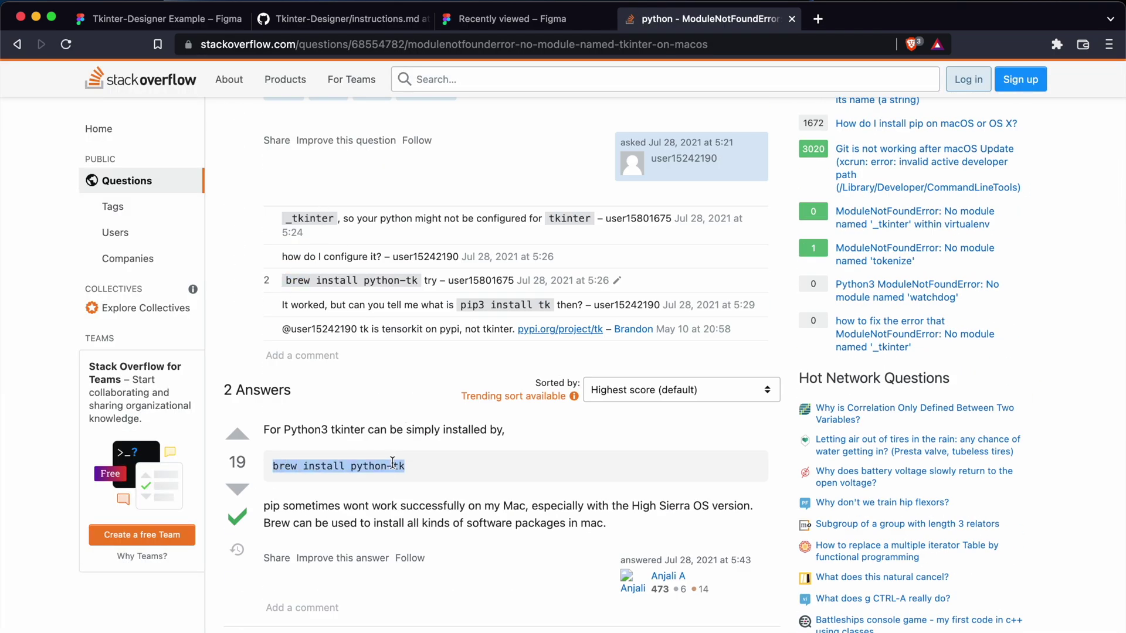
key(super+c)
key(super+Tab)
key(super+v)
key(Return)
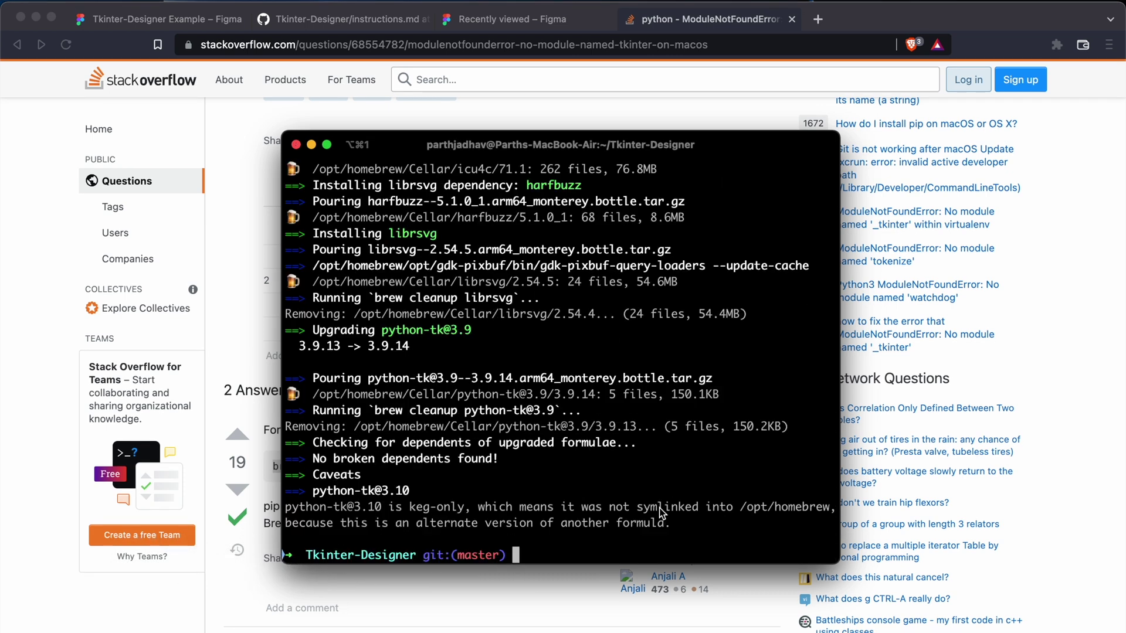
Step: Rerun gui/gui.py to open Tkinter Designer, centre its window, and return to the Figma file
key(Up)
key(Up)
key(Return)
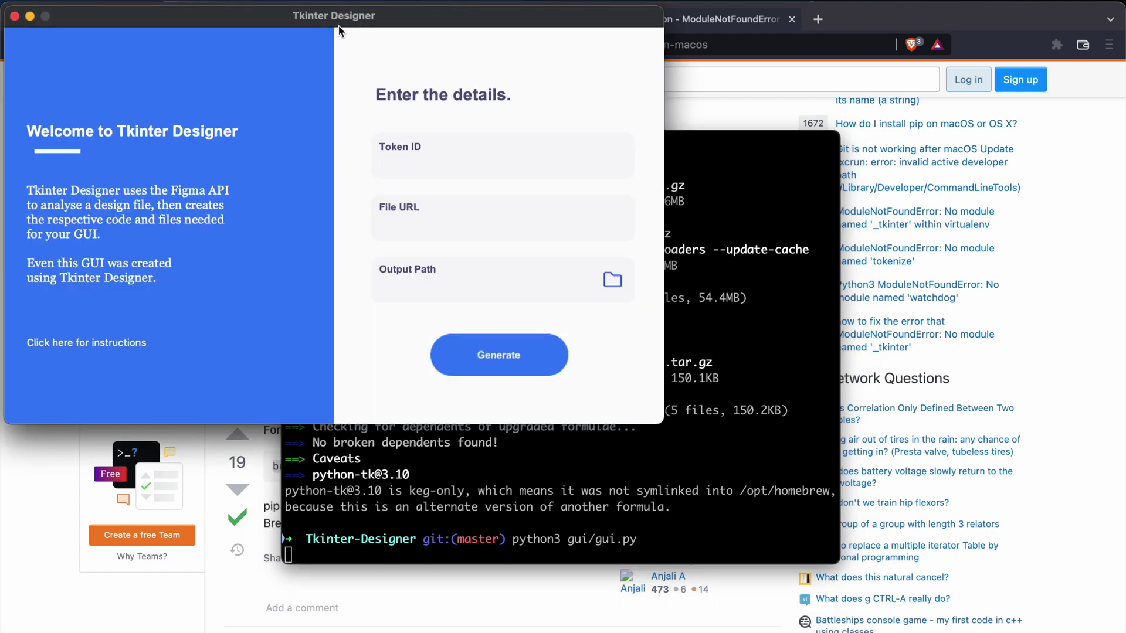
drag(339, 31, 575, 154)
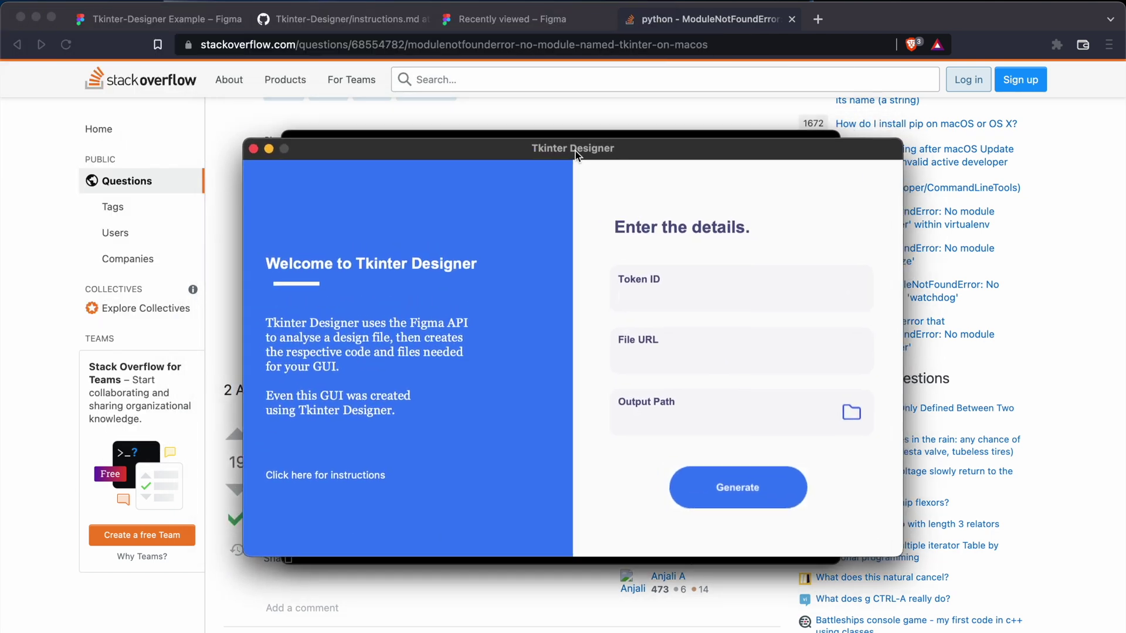
click(175, 18)
Step: Paste the Figma file URL and the new personal access token into Tkinter Designer
click(387, 44)
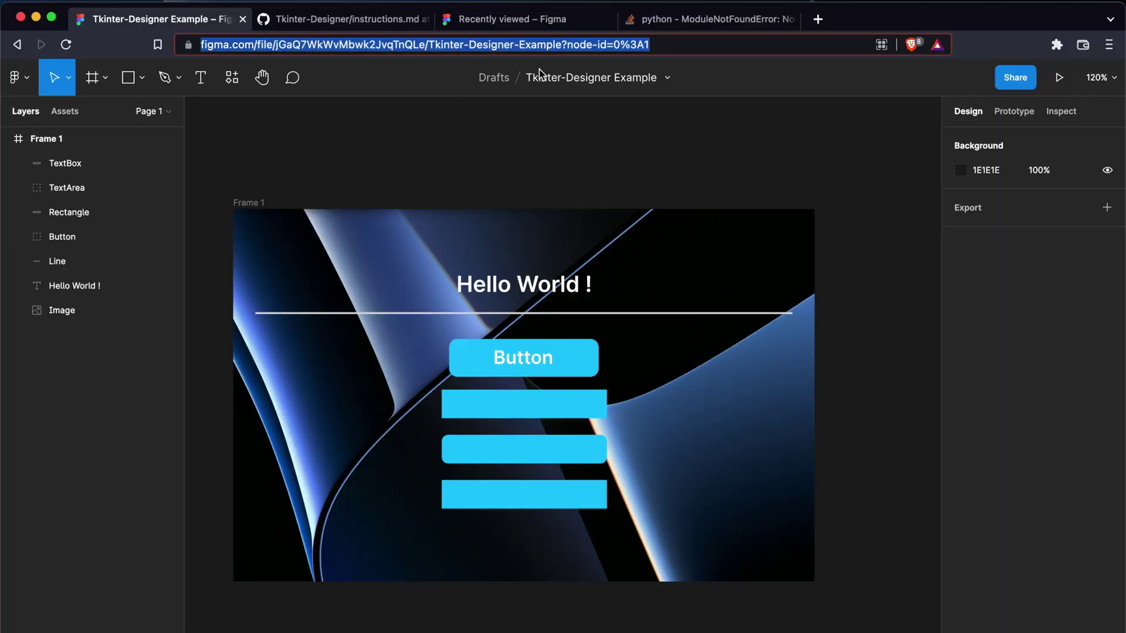
key(super+Tab)
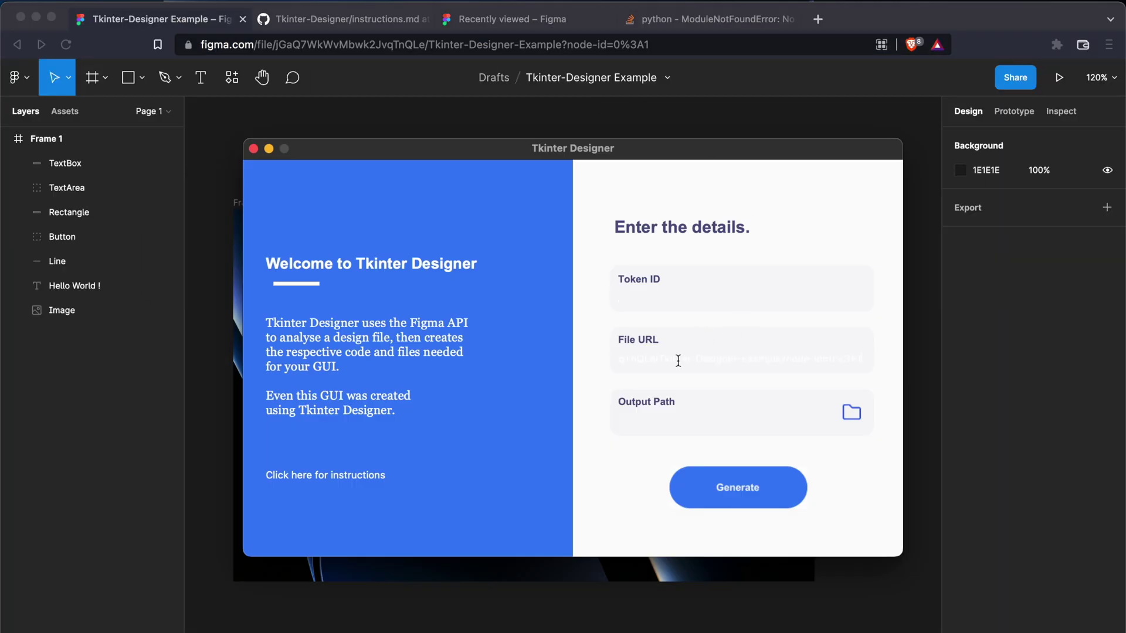
drag(630, 363, 868, 348)
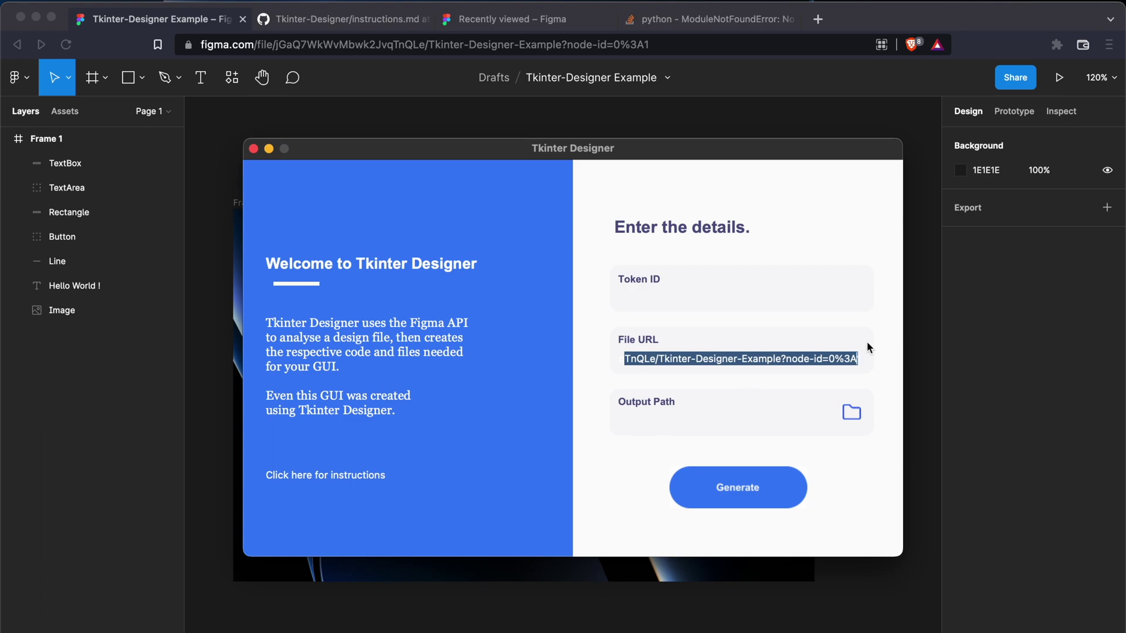
click(544, 19)
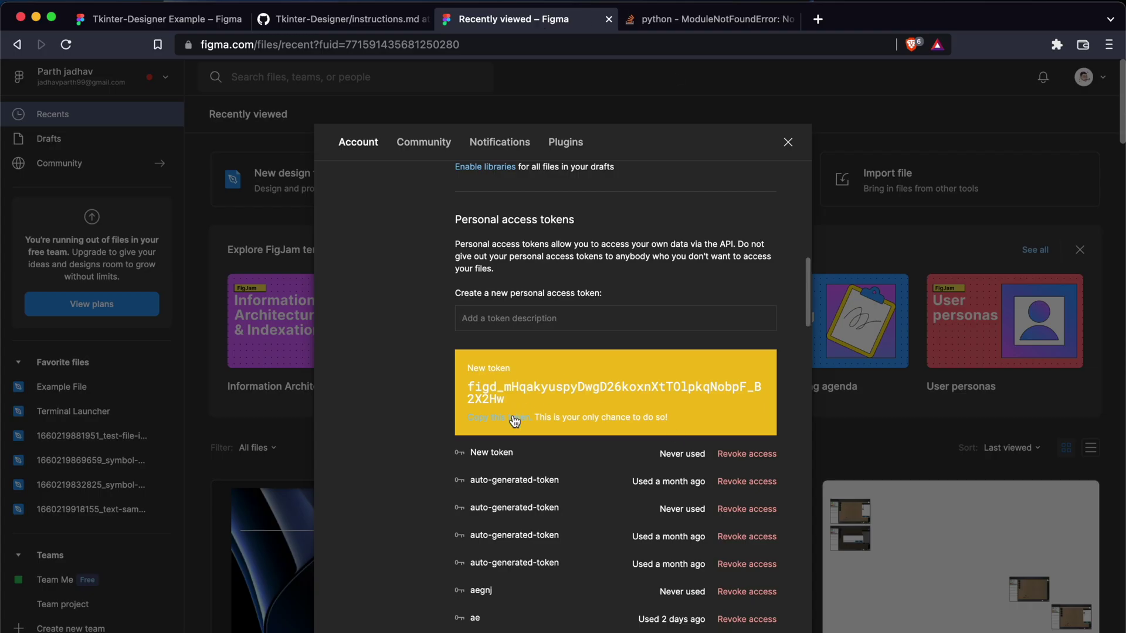
key(super+Tab)
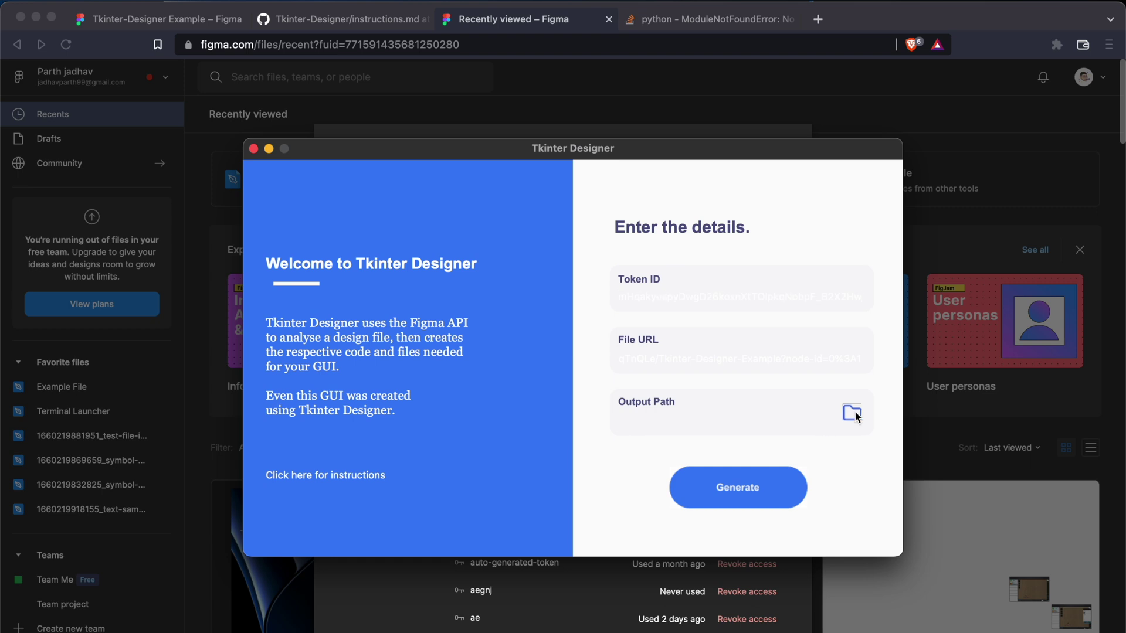
Step: Set the output path to Desktop, generate the project, and dismiss the success message
click(851, 411)
click(308, 172)
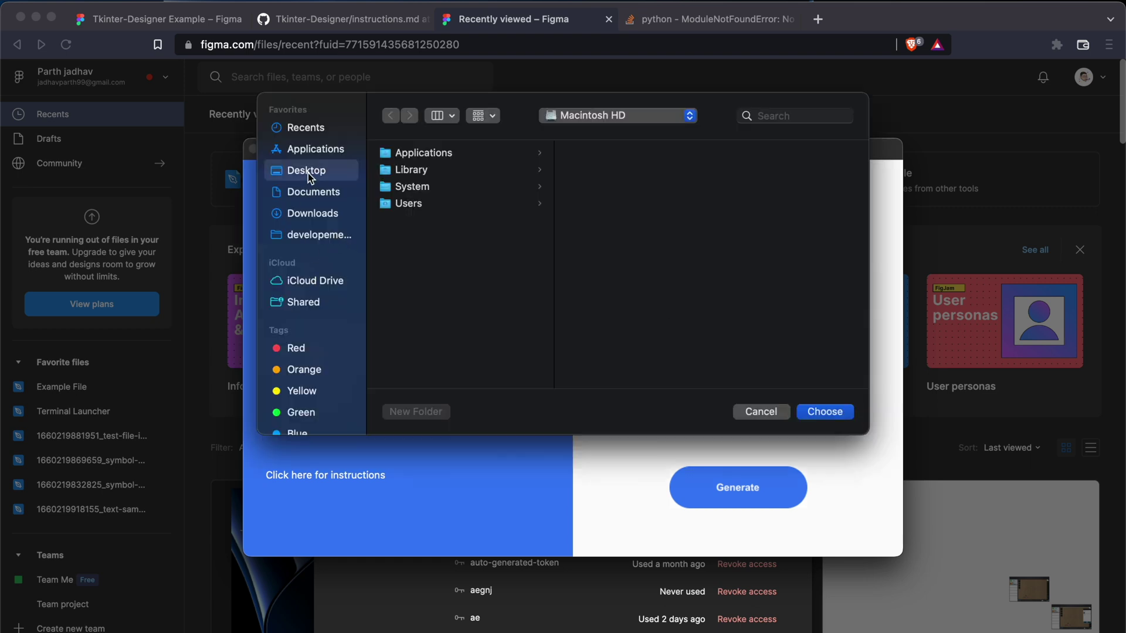
click(832, 413)
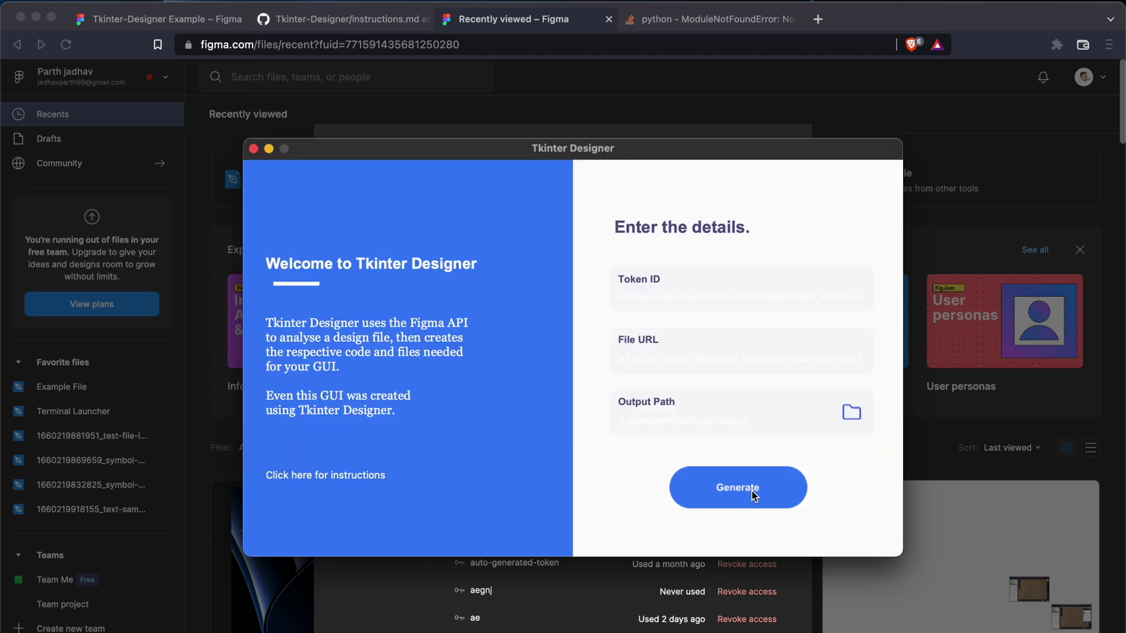
click(752, 491)
click(574, 590)
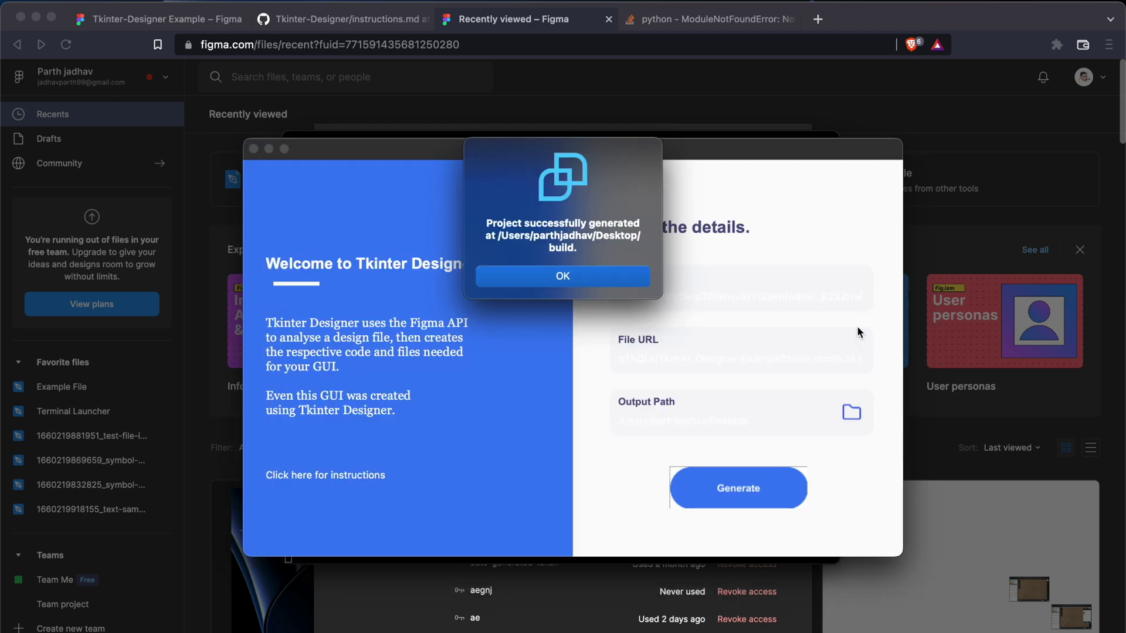
click(564, 276)
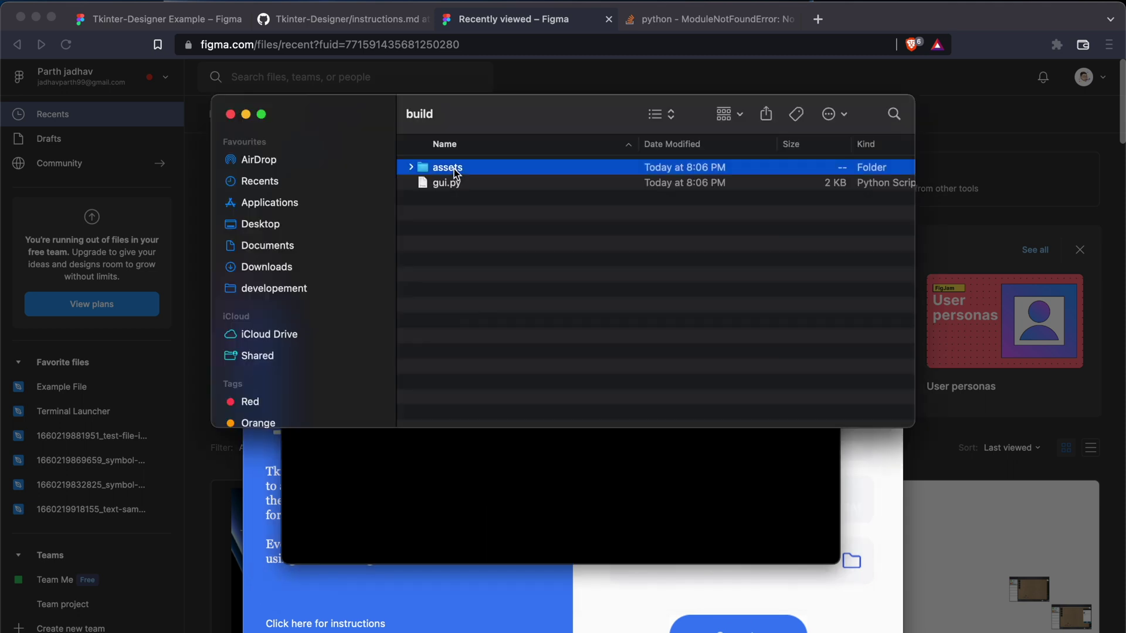
Step: Quick Look the generated PNGs in assets, from button_1.png through image_1.png
double_click(455, 170)
click(472, 170)
key(space)
key(Down)
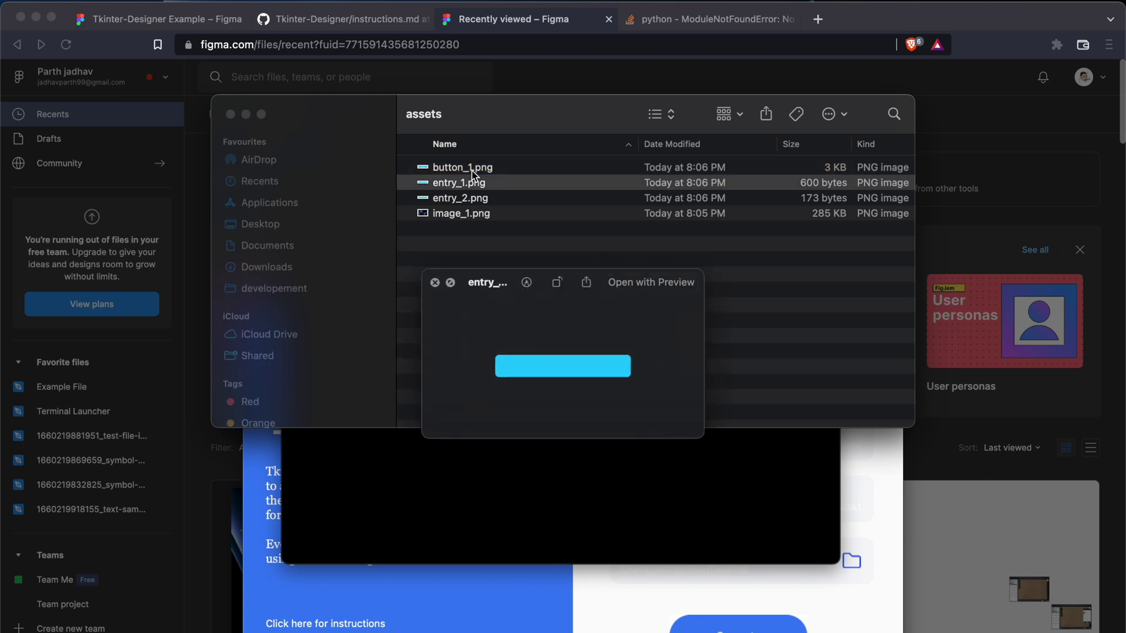
key(Down)
key(Down)
key(space)
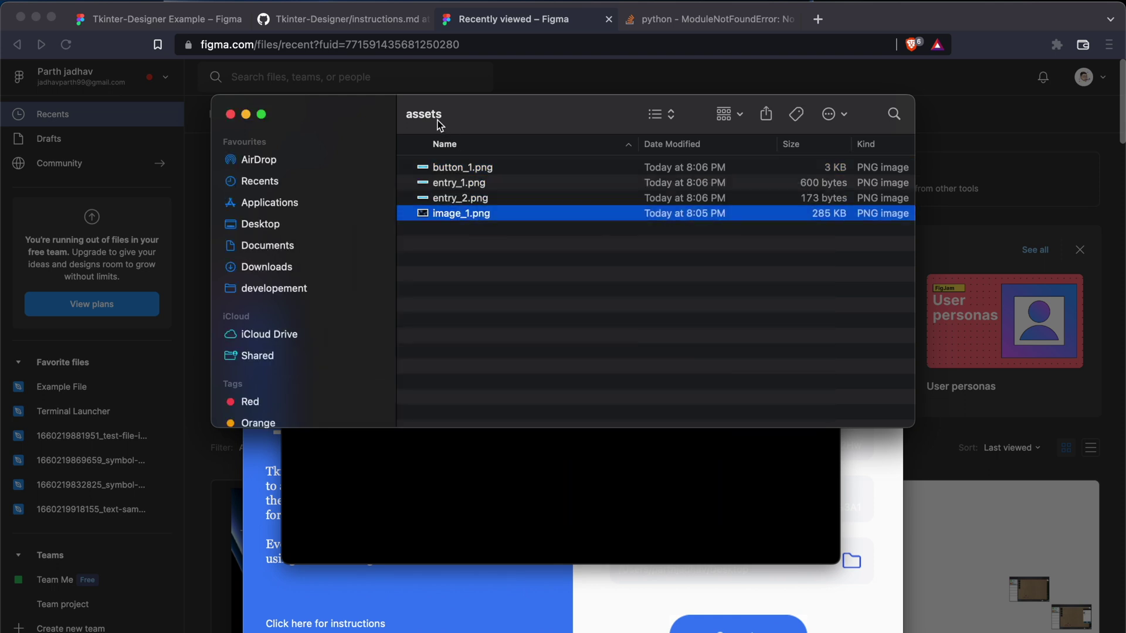
Step: Preview the gui.py code in the build folder, then go up to the Desktop
key(super+Up)
click(453, 184)
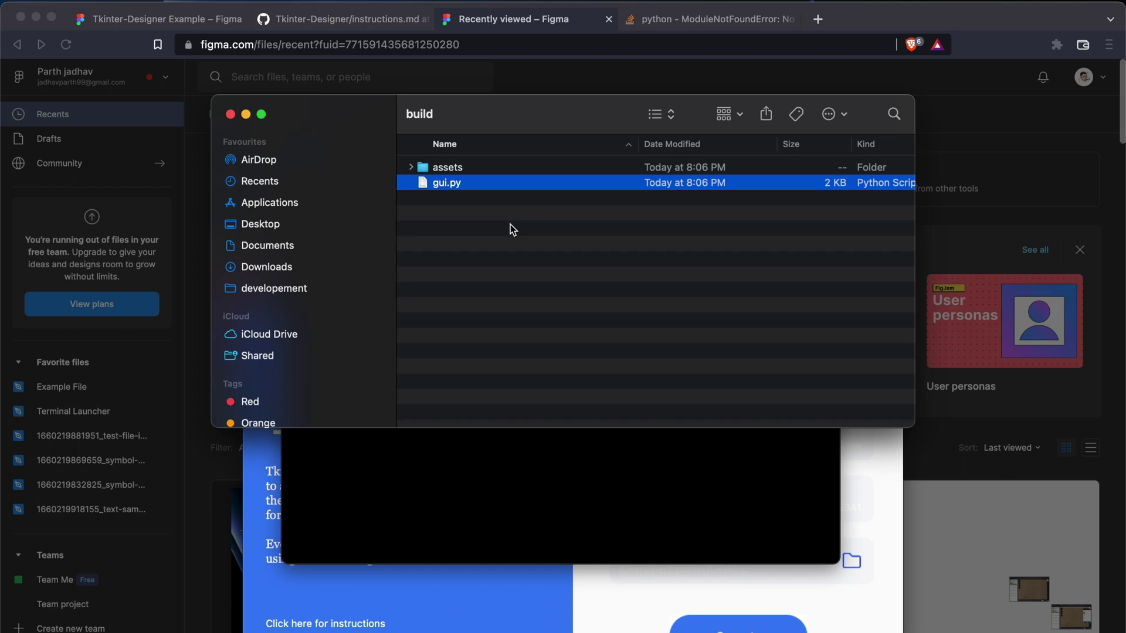
key(space)
scroll(433, 325, down, 10)
scroll(432, 324, up, 10)
key(space)
key(super+Up)
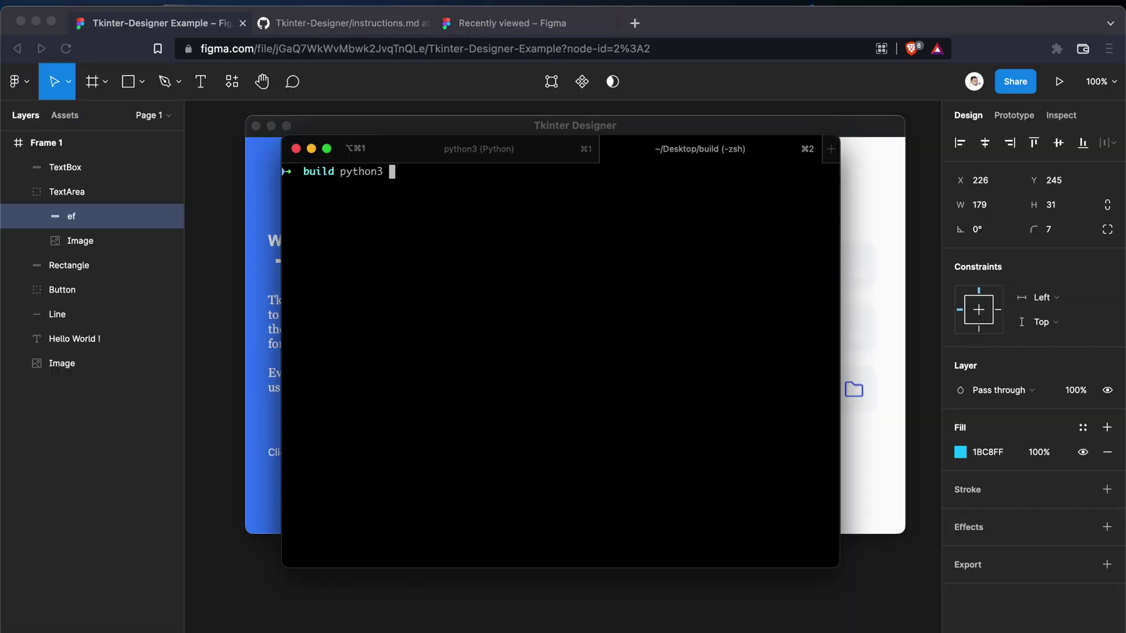
Step: Run python3 gui.py, centre the tk window, and click its Button twice to test it
text(gui.py)
key(Return)
drag(262, 24, 567, 155)
click(573, 287)
click(572, 287)
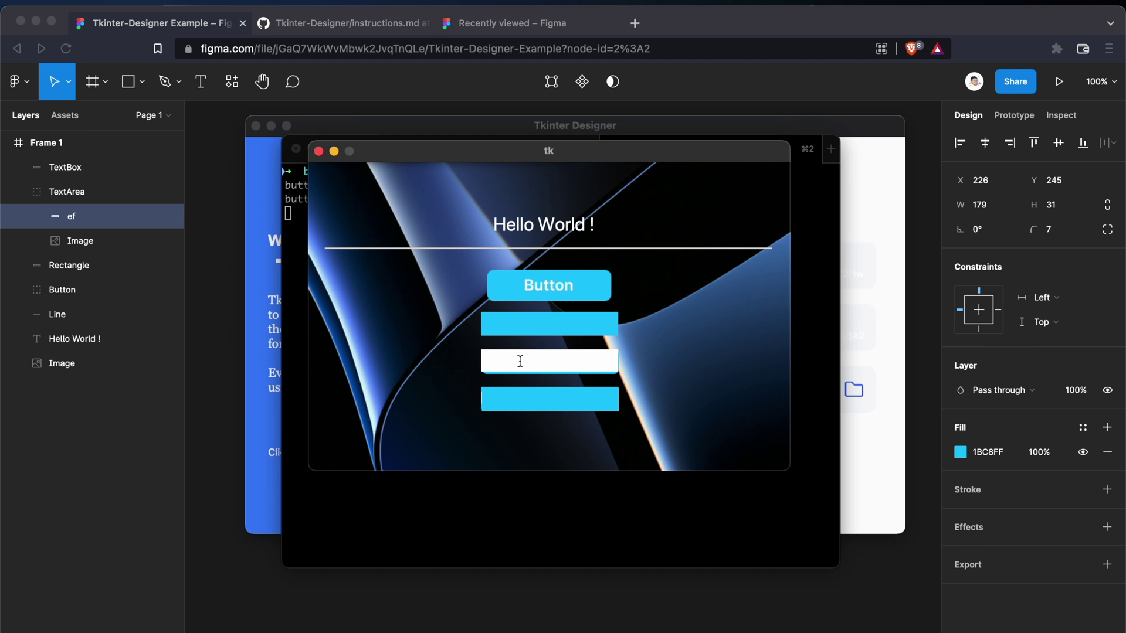
key(super+Tab)
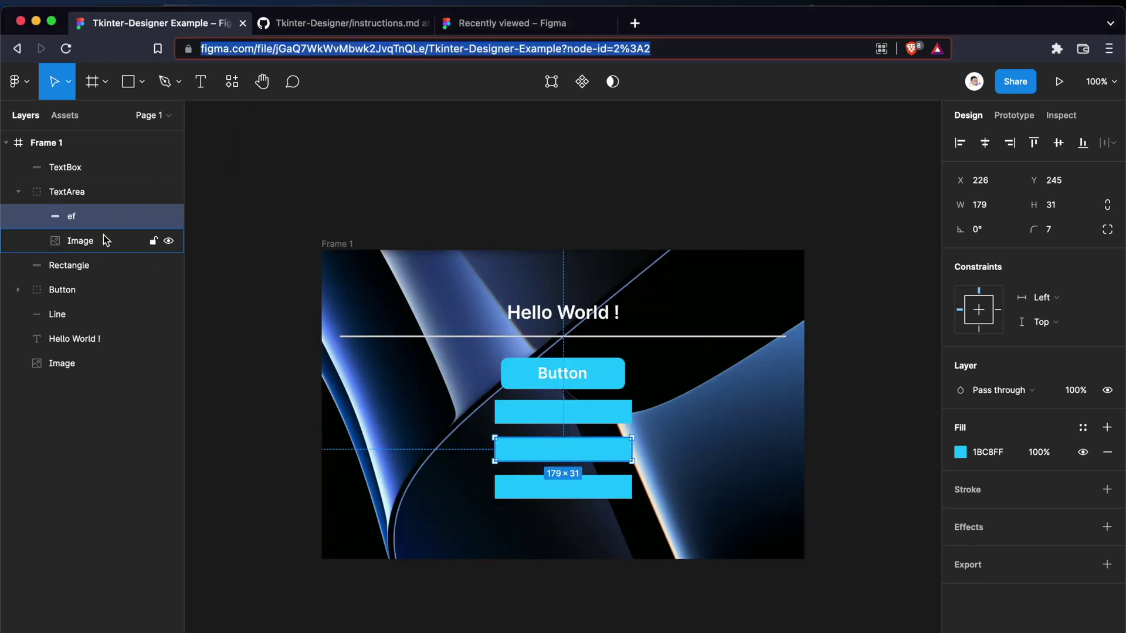
Step: Move the ef rectangle out of TextArea, delete the group with its Image, and rename ef to TextArea
click(84, 247)
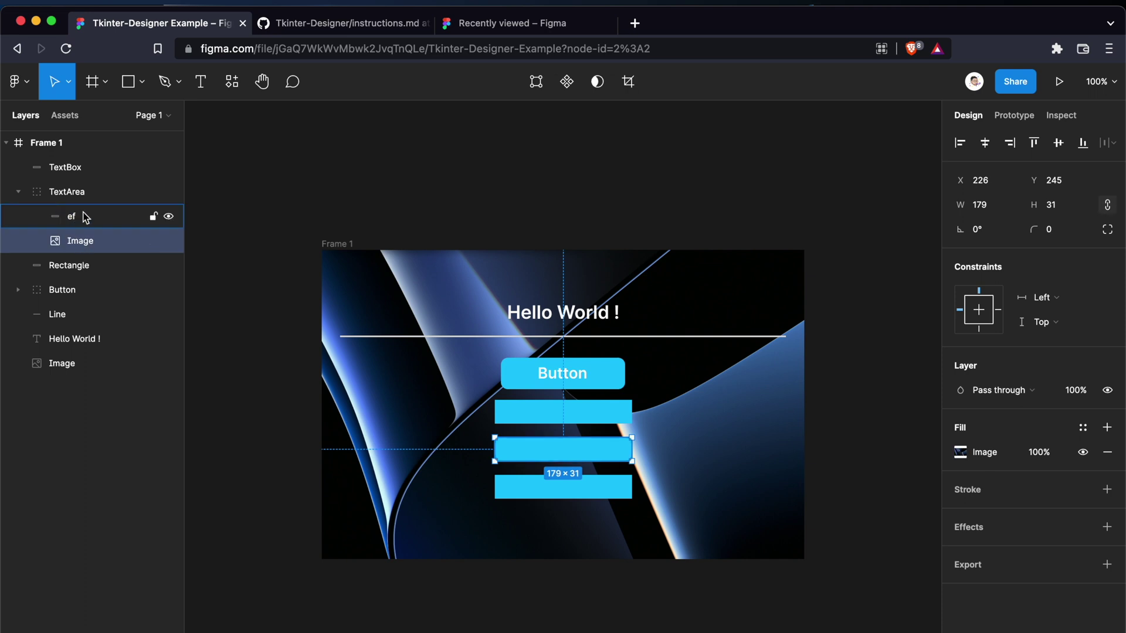
drag(84, 221, 83, 182)
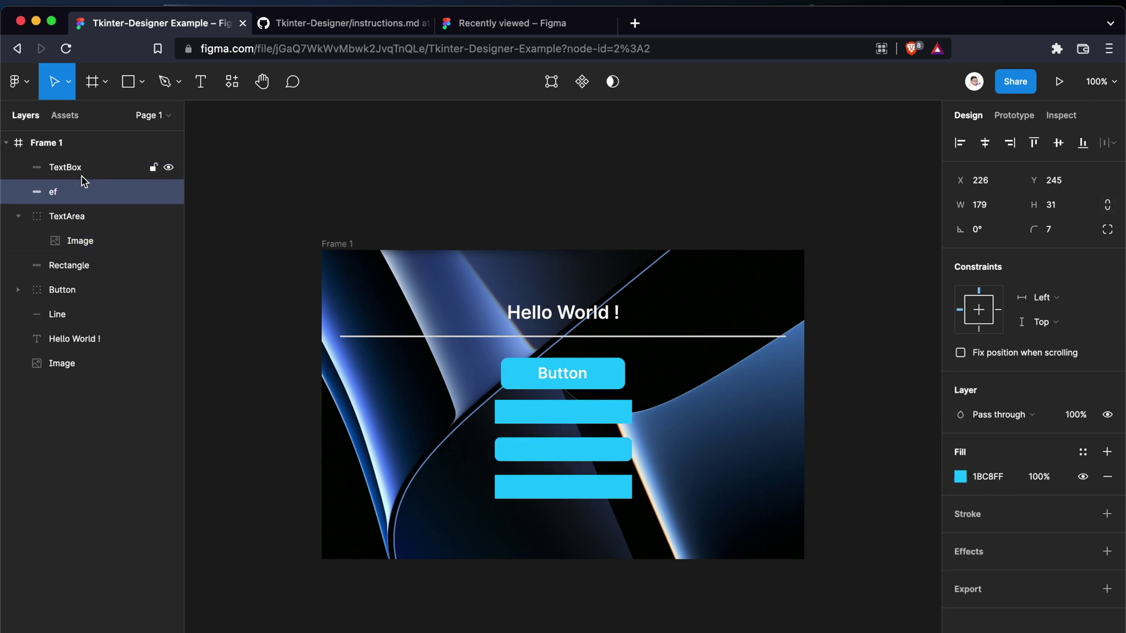
click(86, 218)
key(Delete)
click(66, 191)
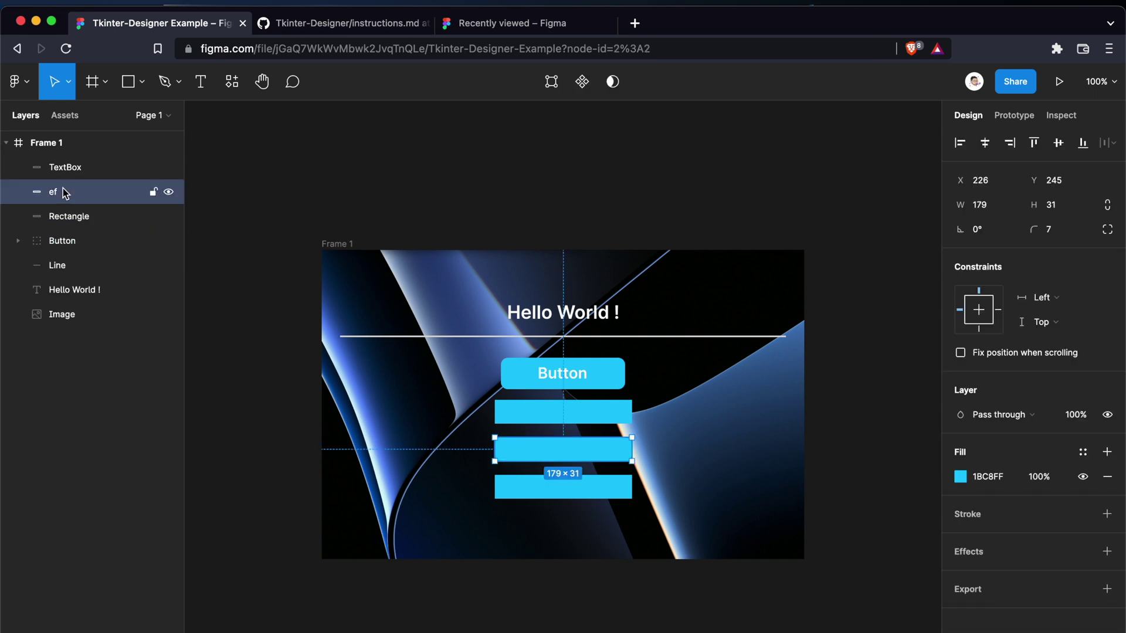
double_click(65, 192)
text(TextArea)
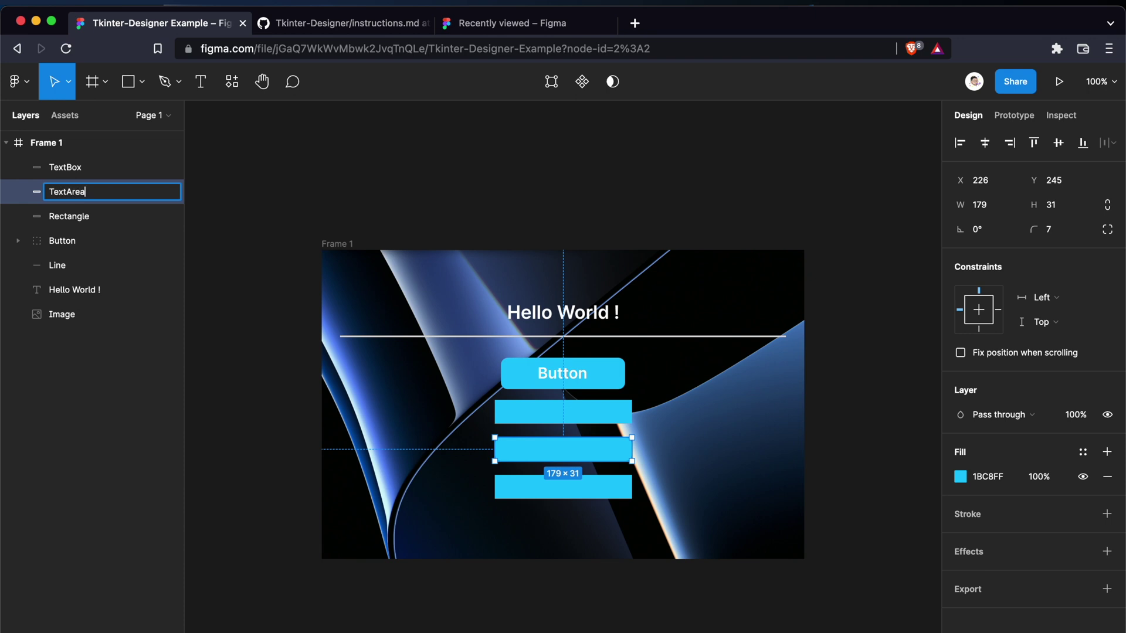
key(Return)
Step: Click Generate again, watch the terminal output, and confirm overwriting the Desktop build folder
click(698, 630)
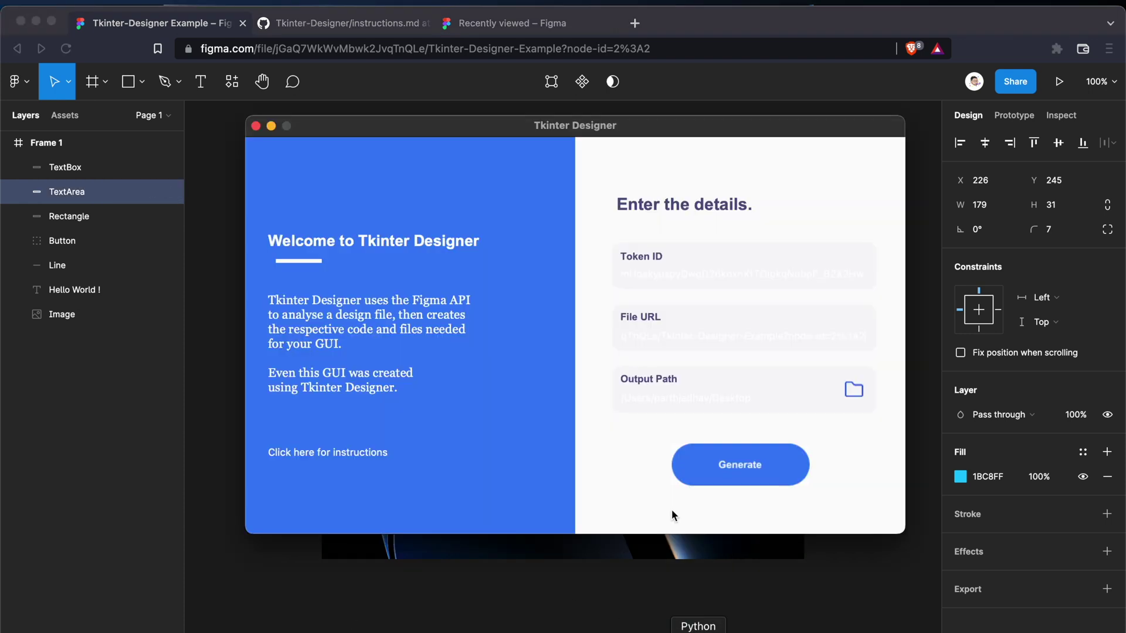
click(730, 464)
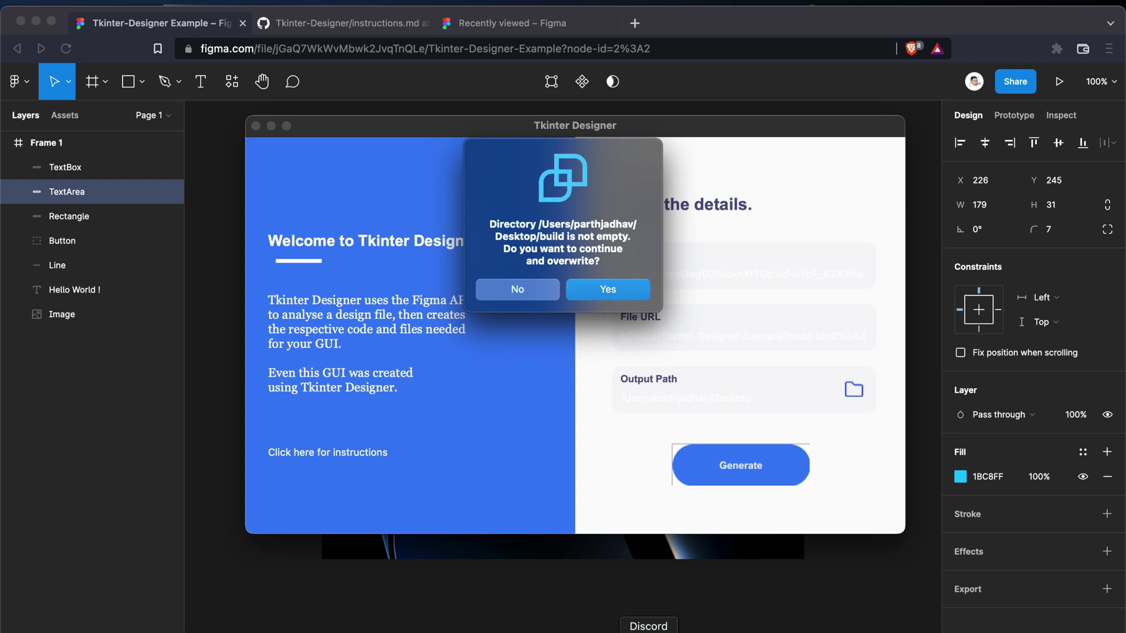
click(405, 630)
click(405, 154)
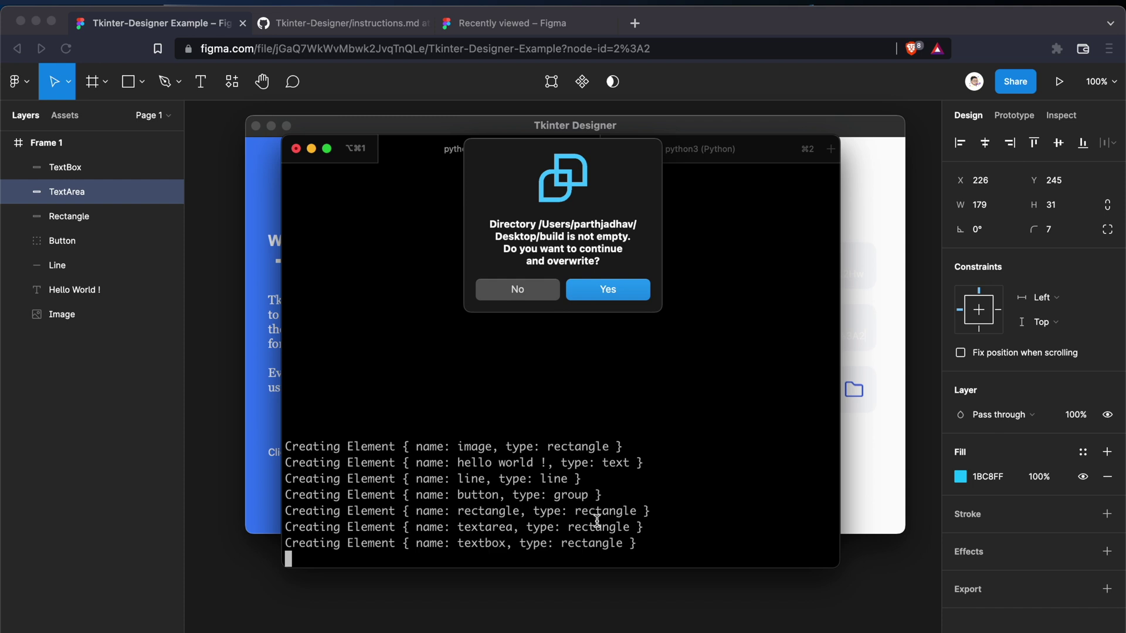
key(Return)
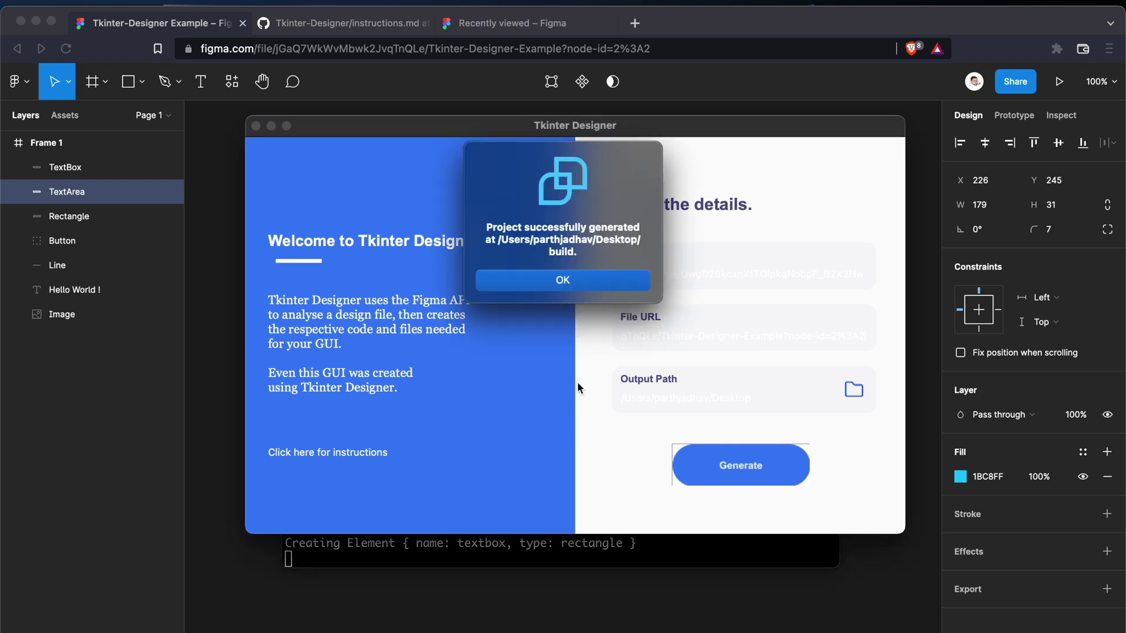
Step: Stop the old gui.py with Ctrl+C and rerun python3 gui.py, centring the new tk window
click(548, 280)
click(620, 544)
click(711, 149)
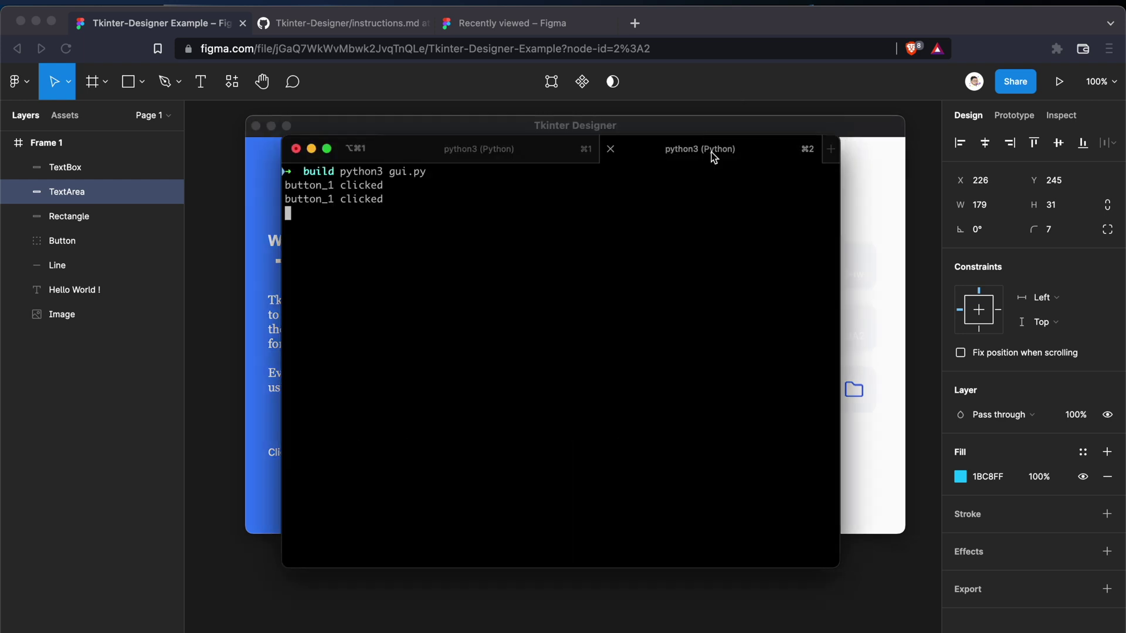
key(ctrl+c)
key(Up)
key(Return)
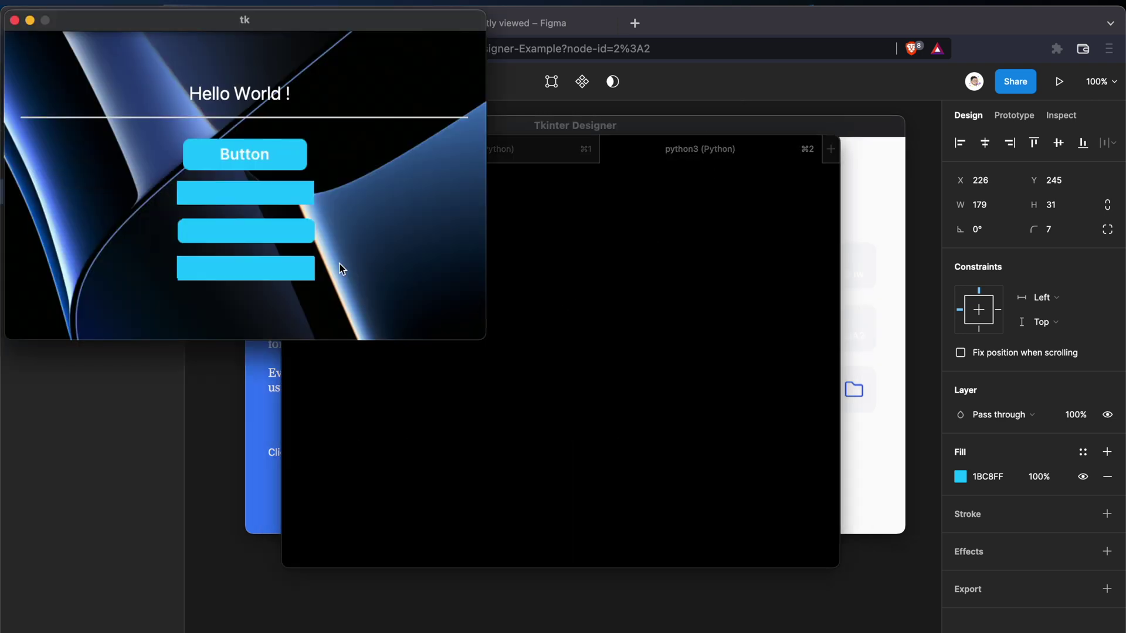
drag(269, 26, 563, 156)
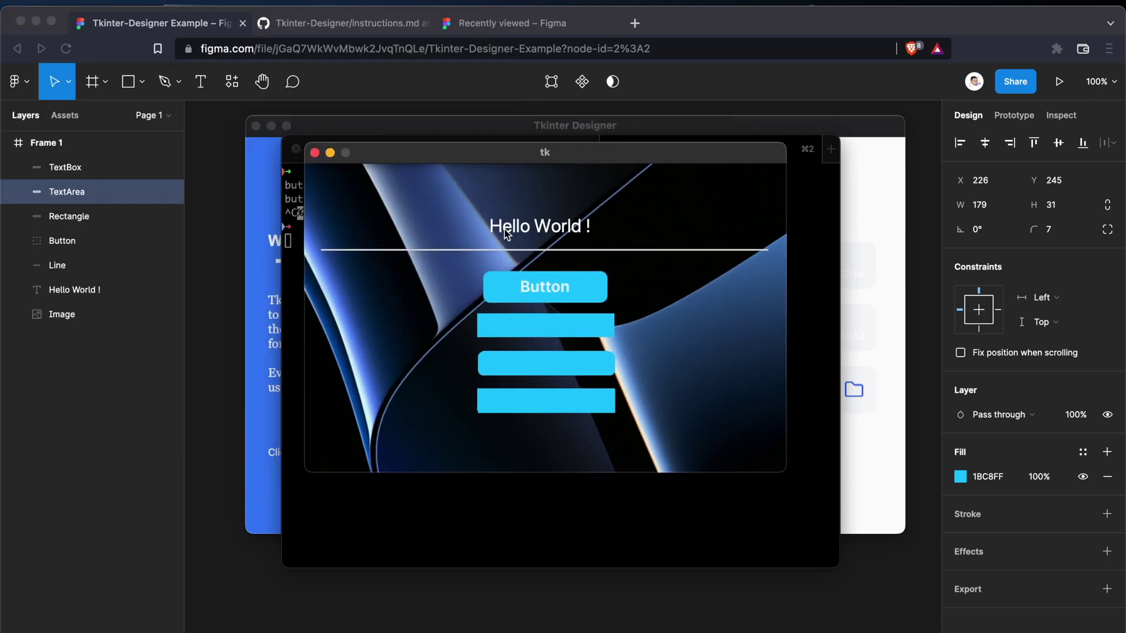
Step: Place the tk window beside Figma's selected Frame 1 to compare them
key(super+Tab)
click(349, 244)
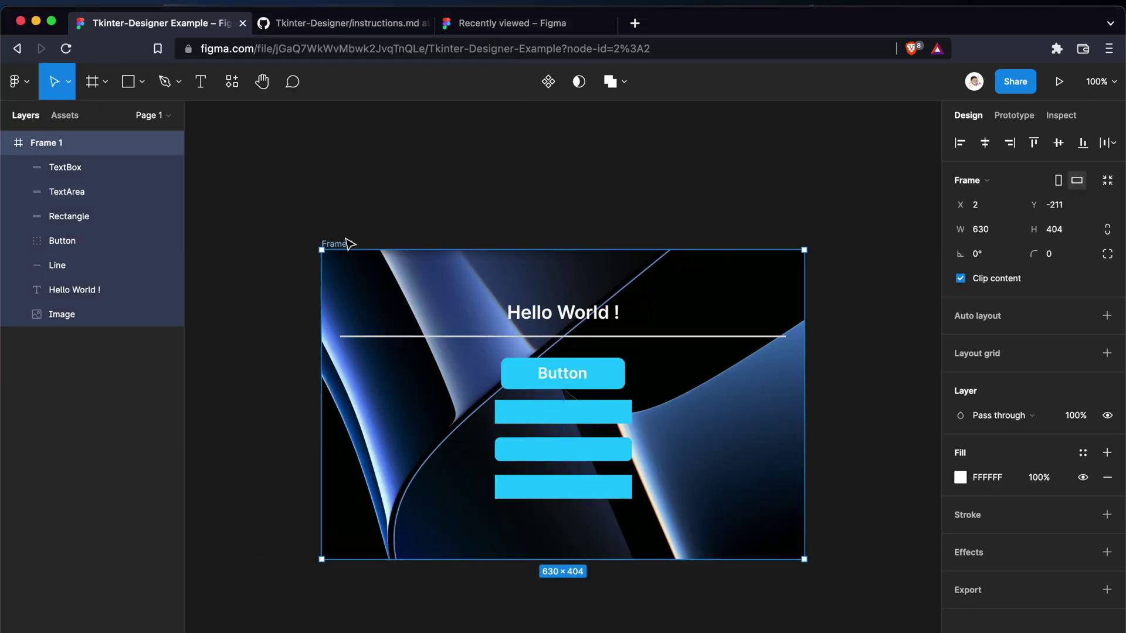
key(super+Tab)
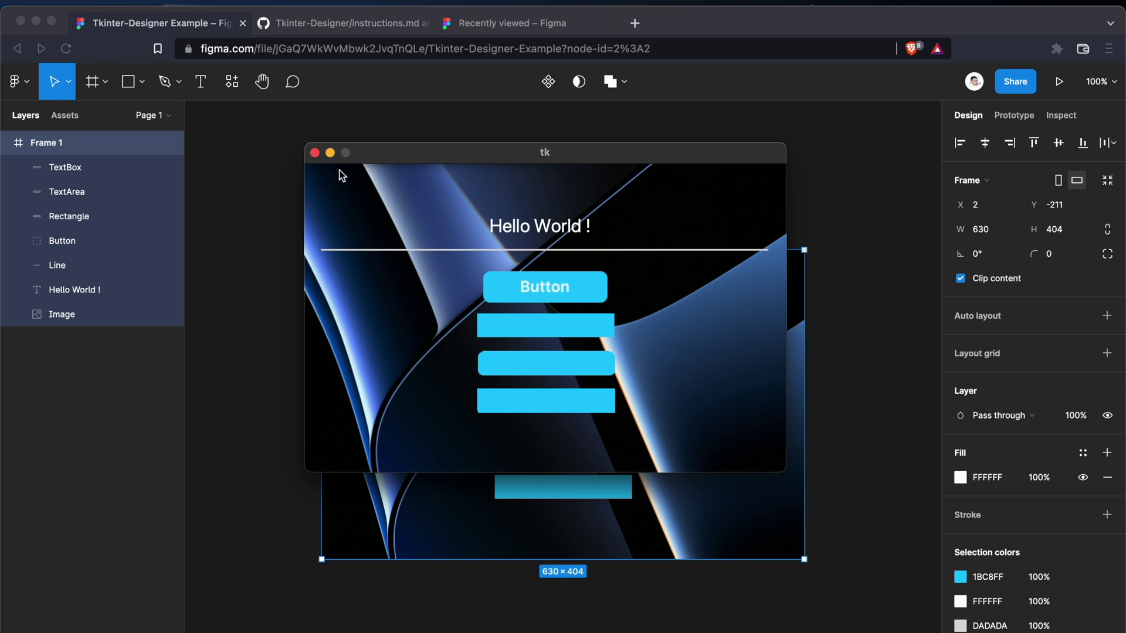
drag(392, 155, 586, 227)
scroll(414, 304, down, 6)
scroll(414, 304, right, 4)
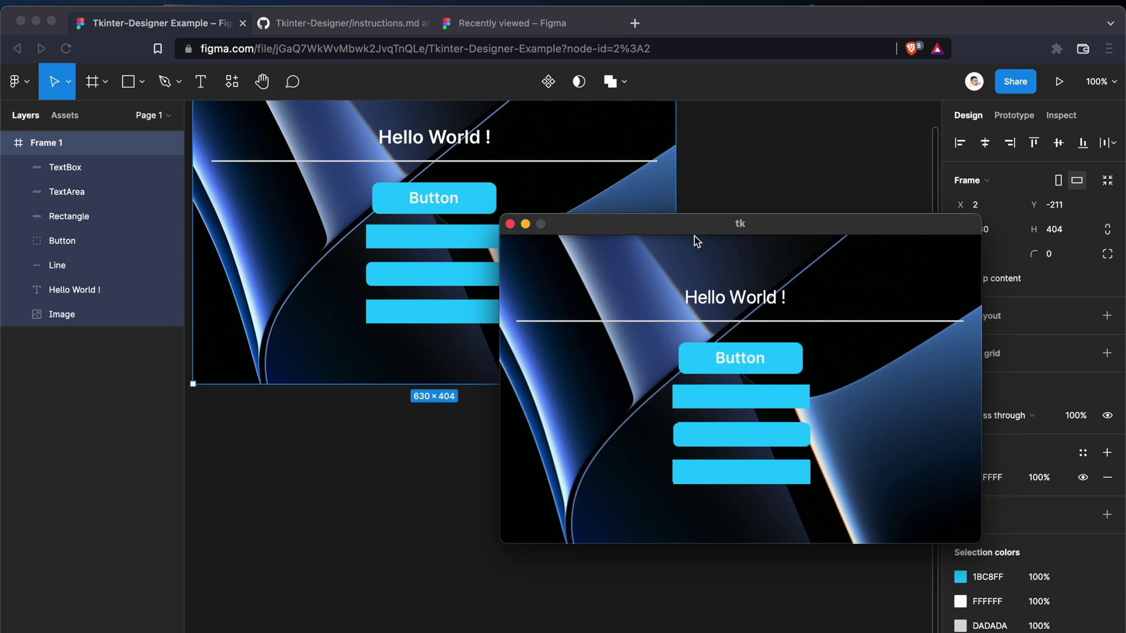